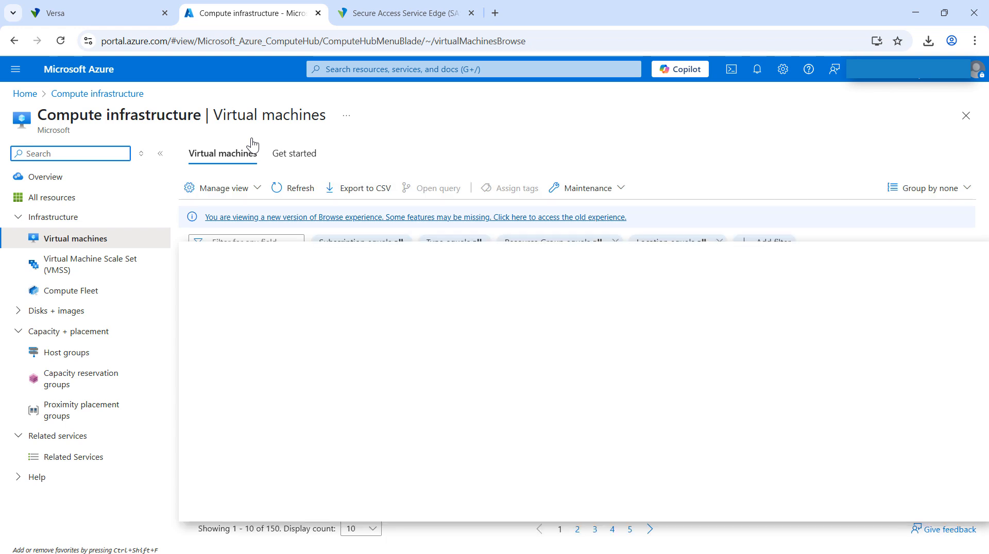
Start creating an Azure virtual machine and select the Pay-As-You-Go subscription.
left_click(235, 189)
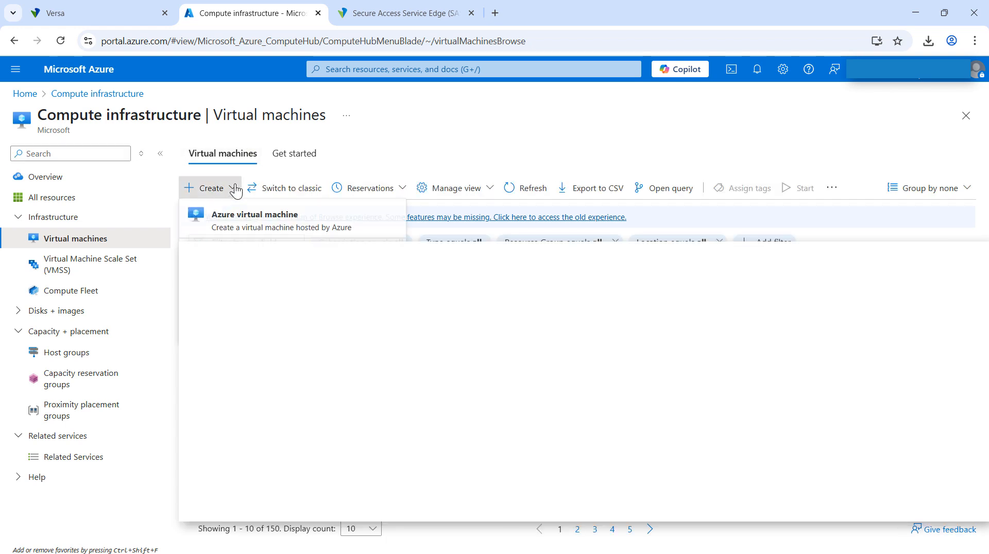
left_click(235, 225)
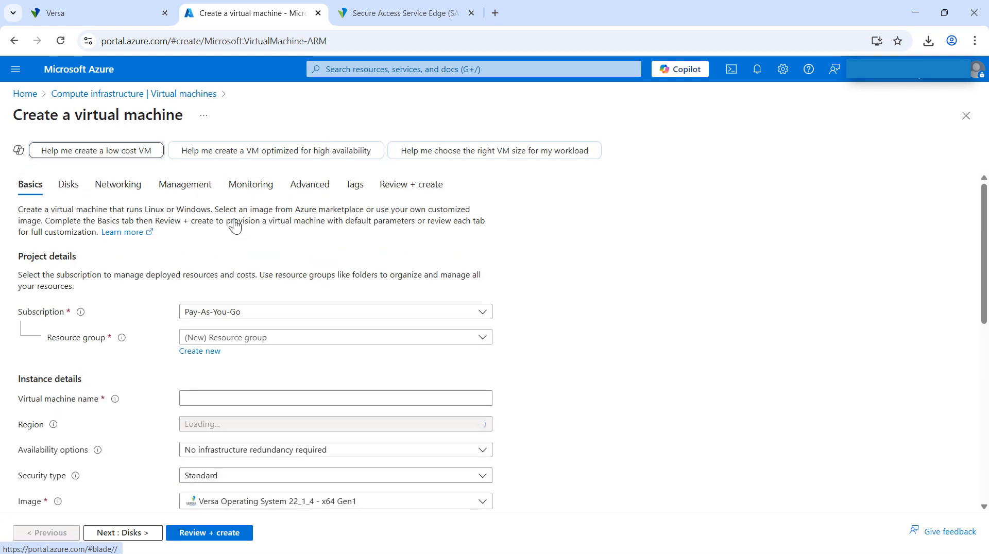
scroll(146, 283, "down", 1)
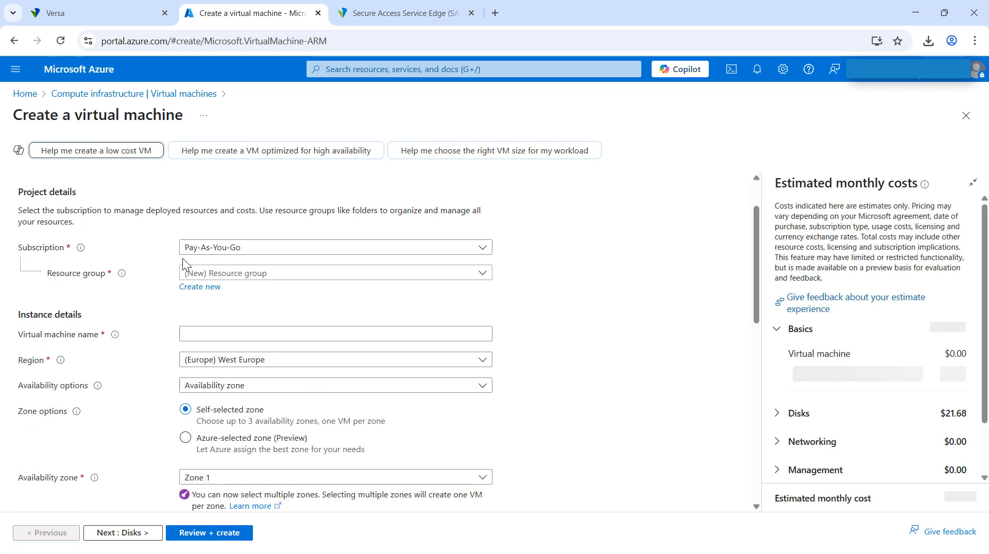
left_click(248, 250)
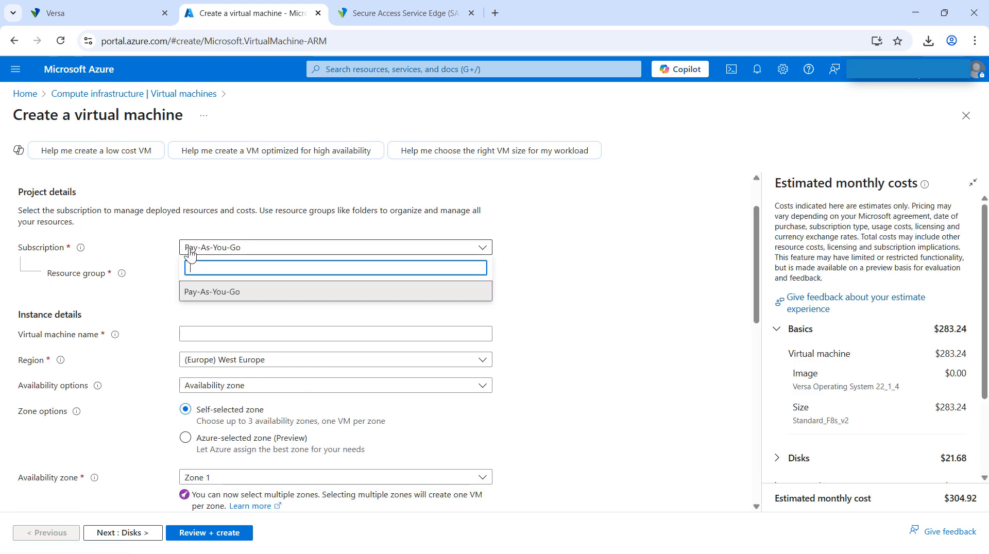
left_click(192, 293)
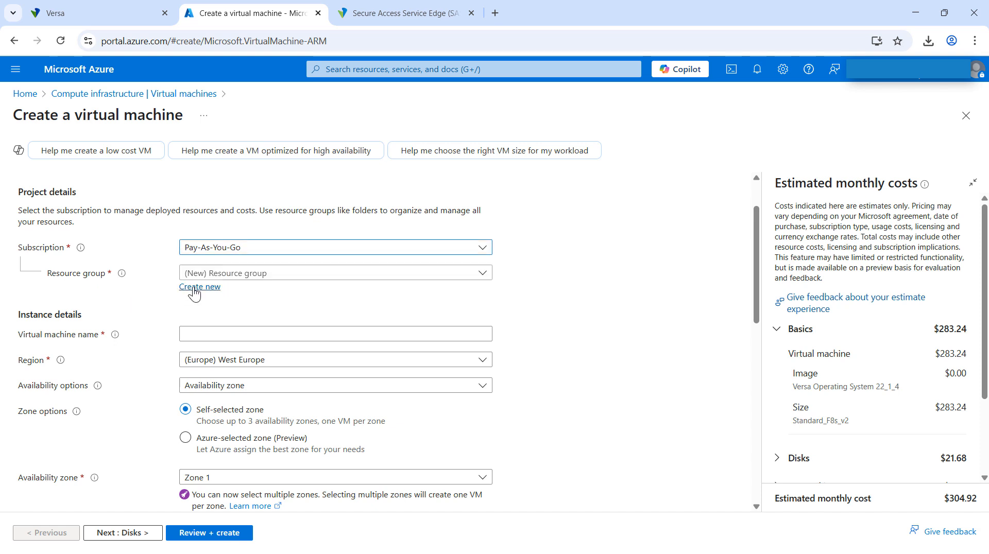
Create a new resource group named with the person's first name for the virtual machine.
left_click(194, 292)
left_click(236, 373)
type("M")
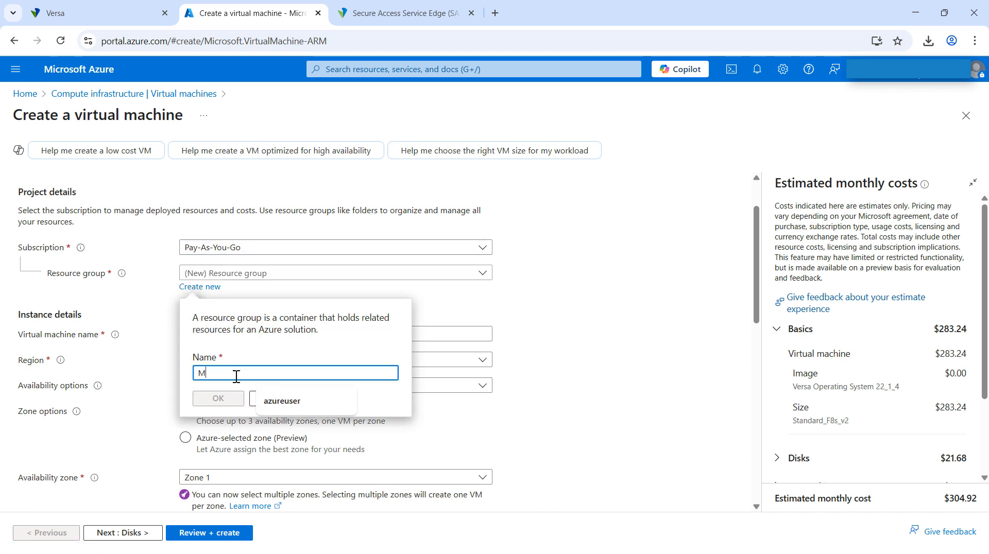
type("aksym")
left_click(217, 399)
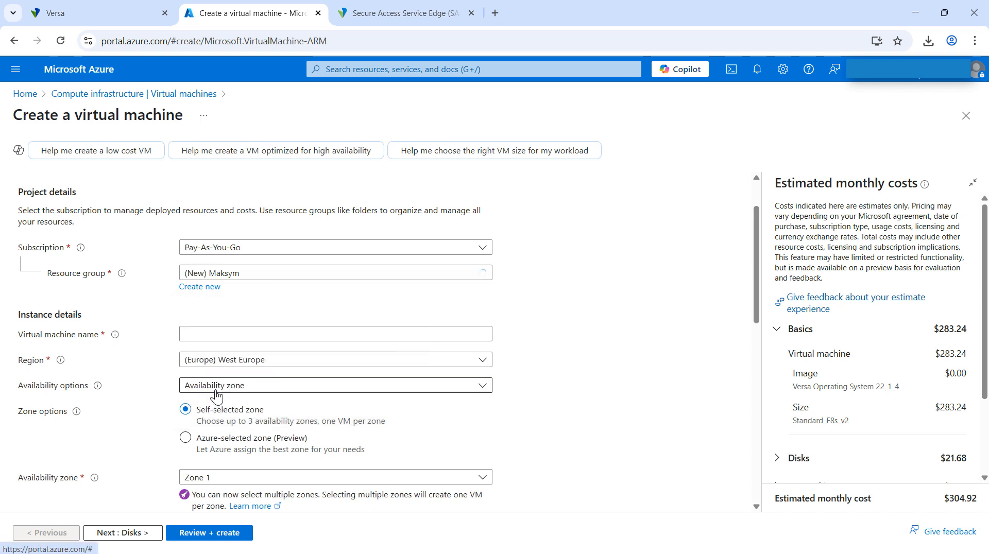
Name the virtual machine with VOS, the person's first name and DEMO, joined by hyphens, and look through the available regions.
scroll(159, 345, "down", 1)
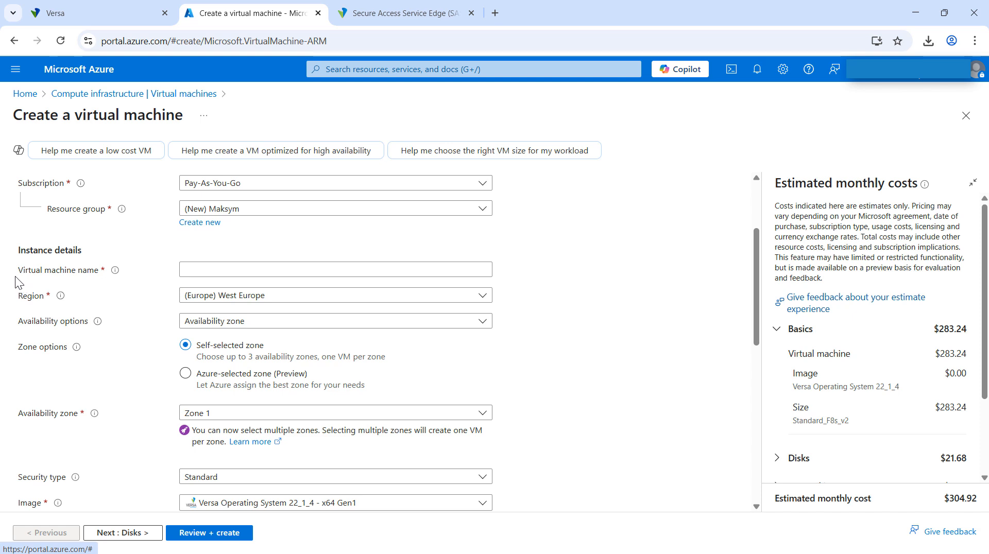
left_click(202, 271)
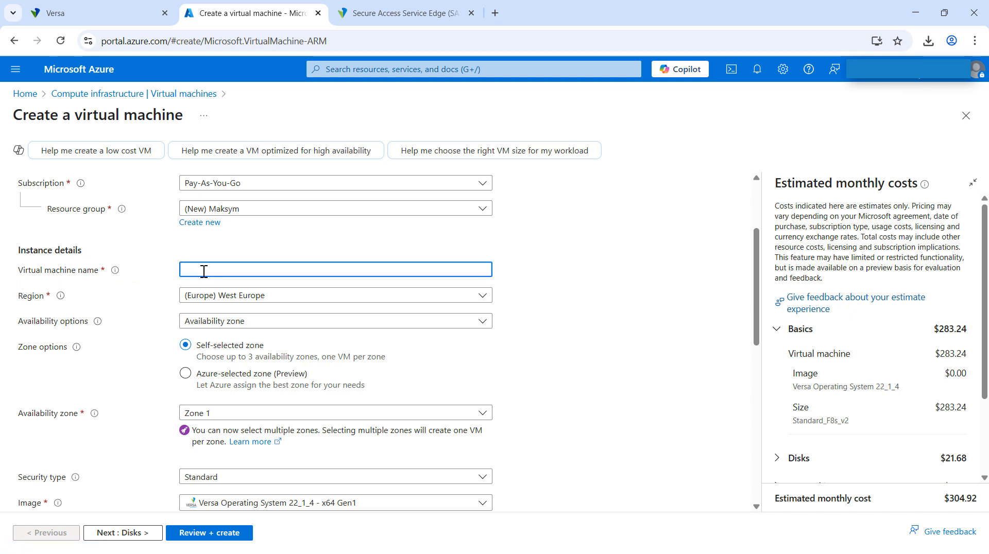
type("VOS-Maksym-DEMO")
scroll(131, 323, "down", 3)
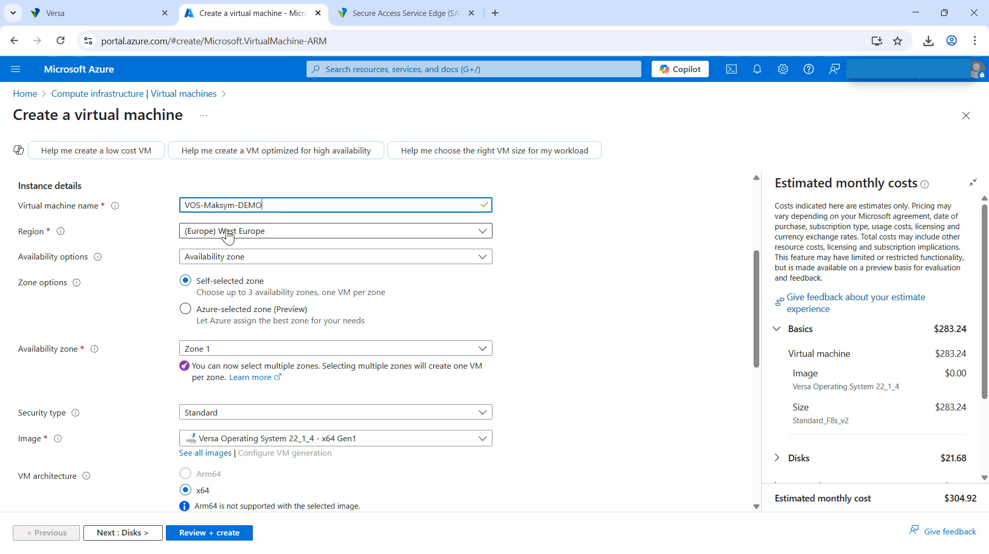
left_click(220, 234)
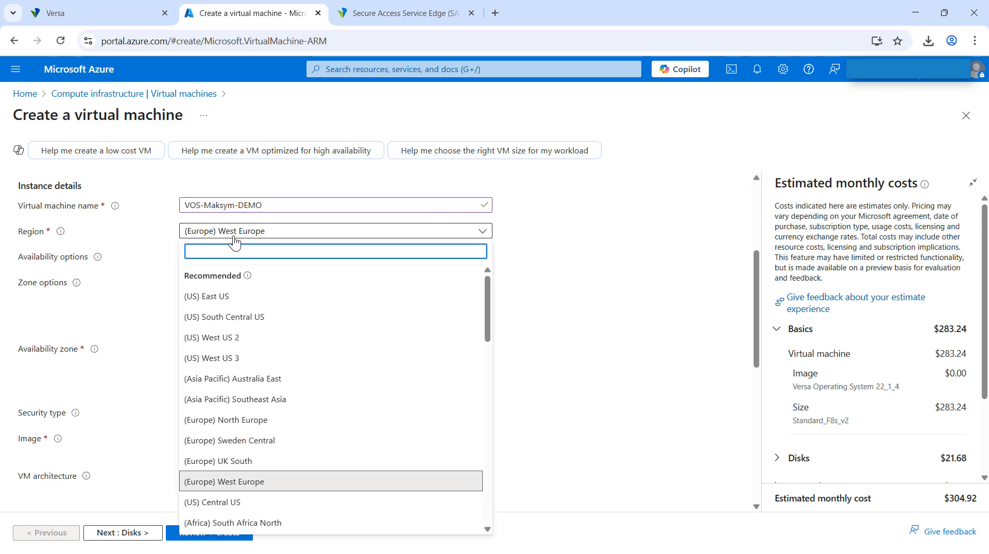
left_click(152, 265)
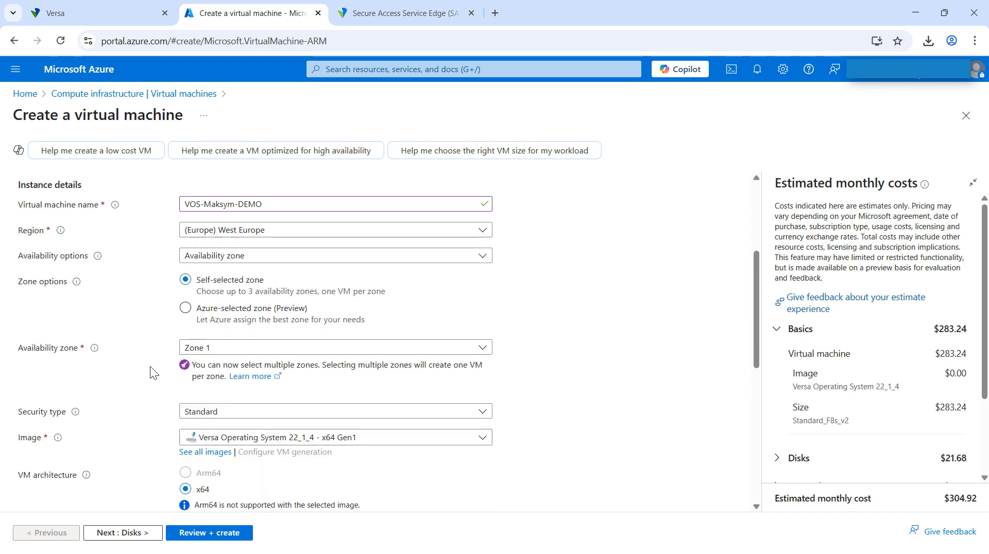
Search the Marketplace images for Versa and select the Versa Operating System (VOS) image, 22_1_4 - x64 Gen1.
scroll(150, 367, "down", 2)
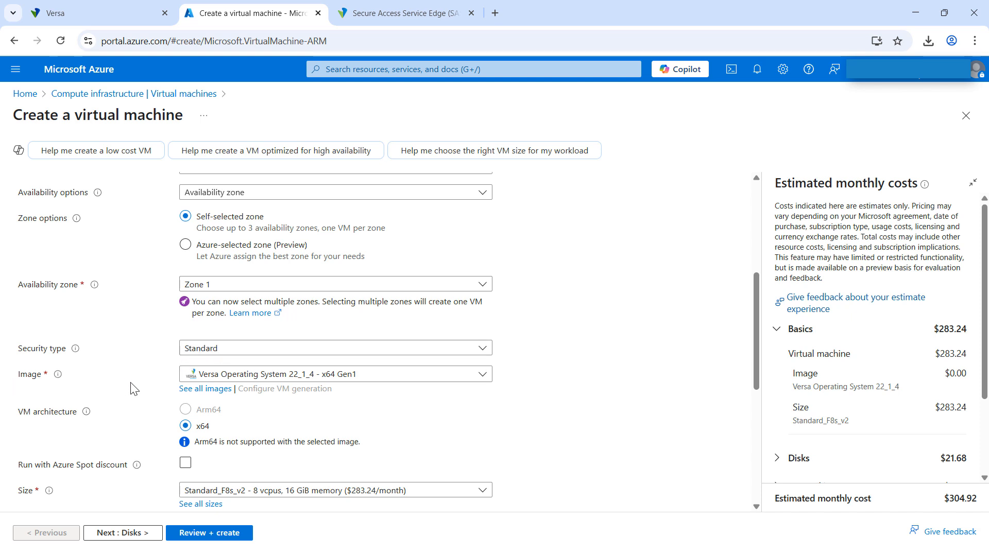
left_click(205, 390)
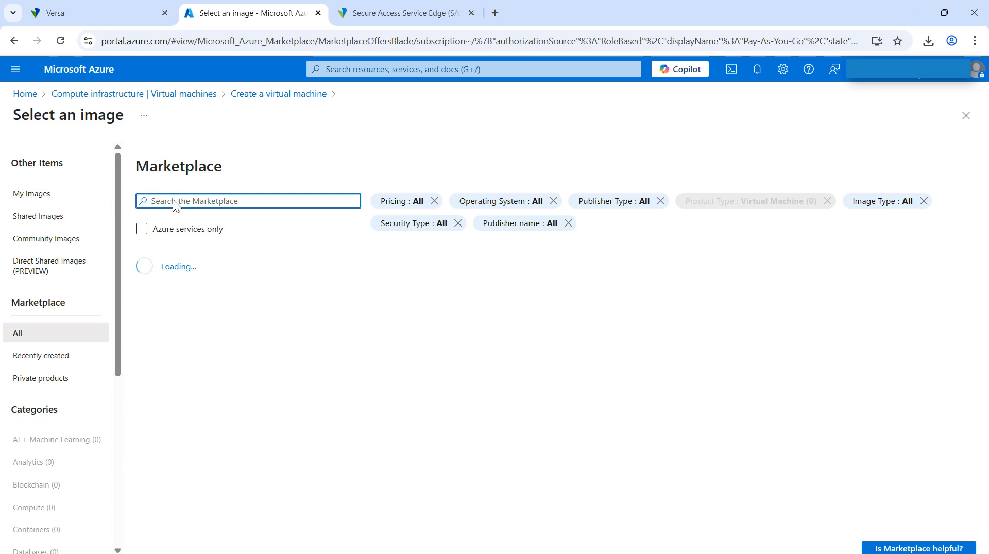
type("Ver")
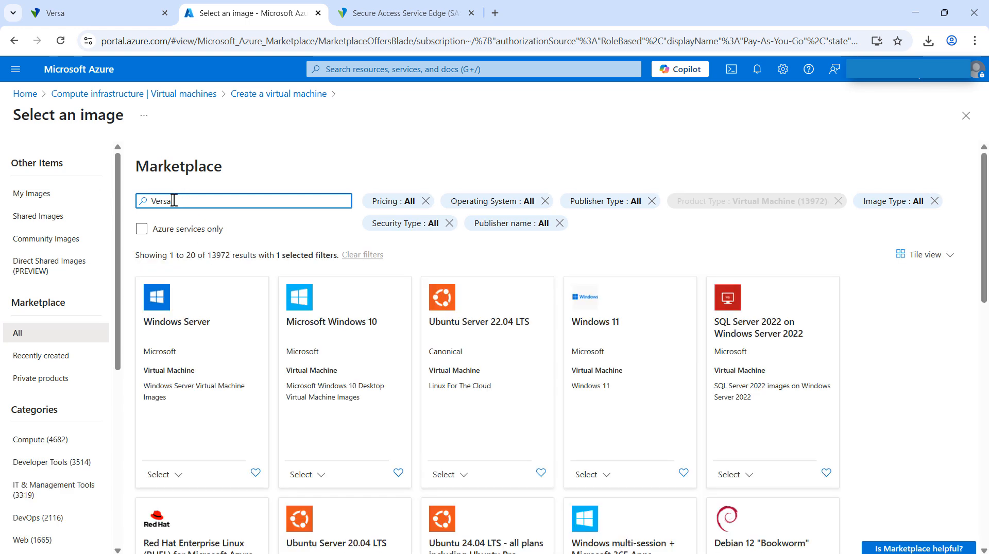
type("sa")
scroll(335, 378, "down", 3)
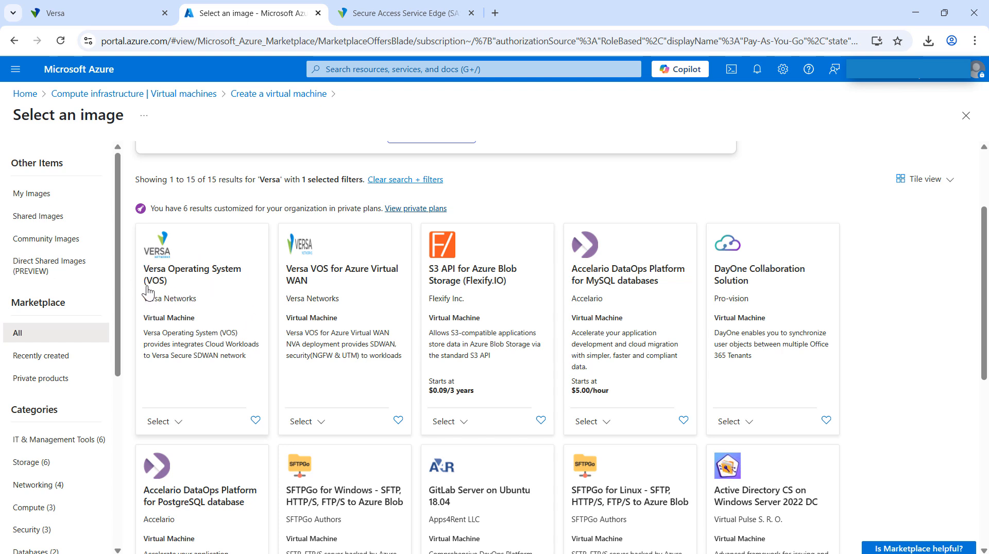
left_click(178, 426)
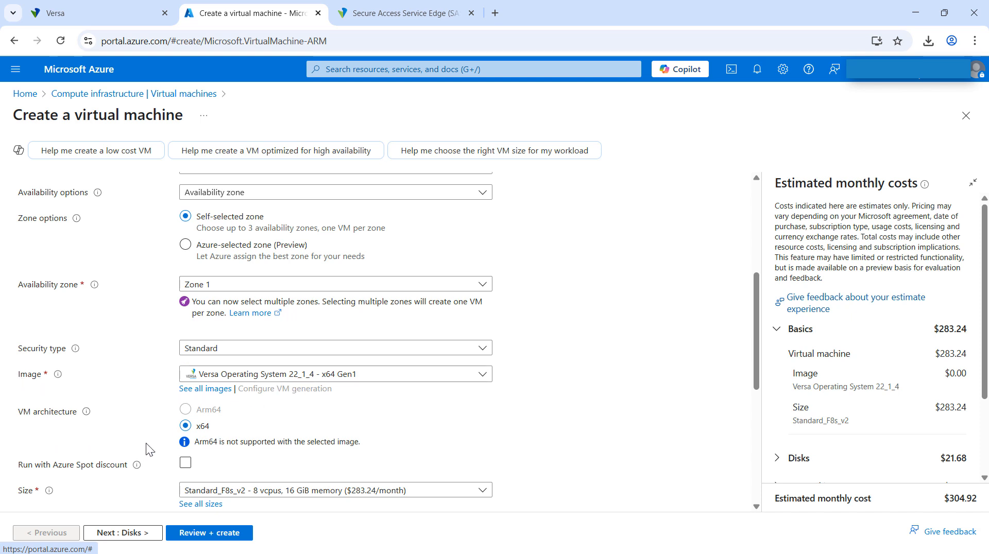
Open docs.versa-networks.com in a new browser tab and search the documentation for "Azure cloud instance".
scroll(147, 443, "down", 3)
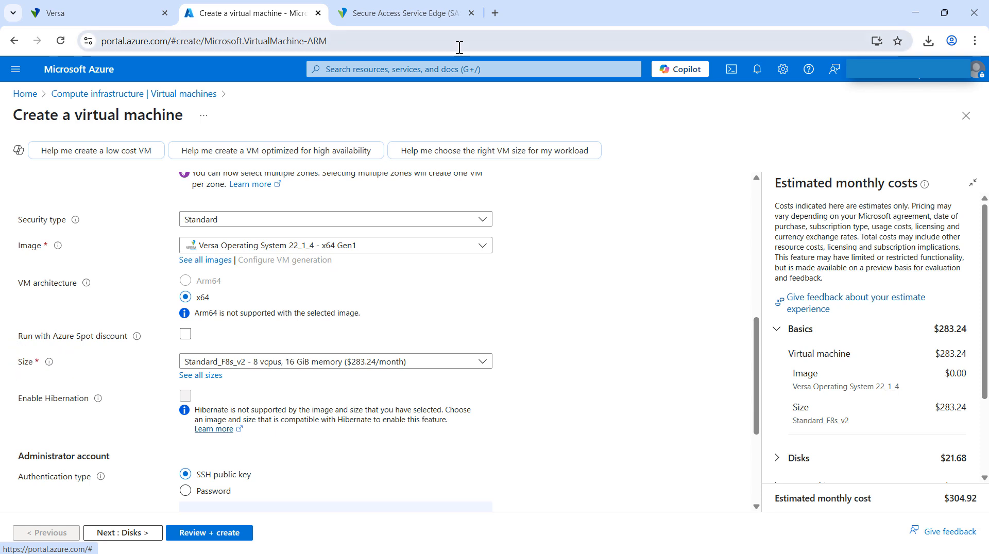
left_click(496, 13)
type("docs")
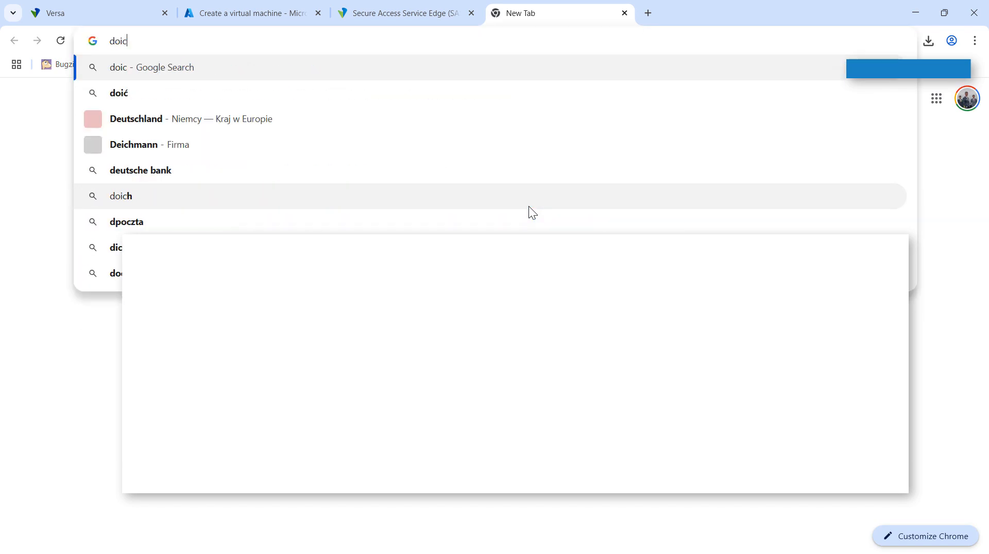
key("Return")
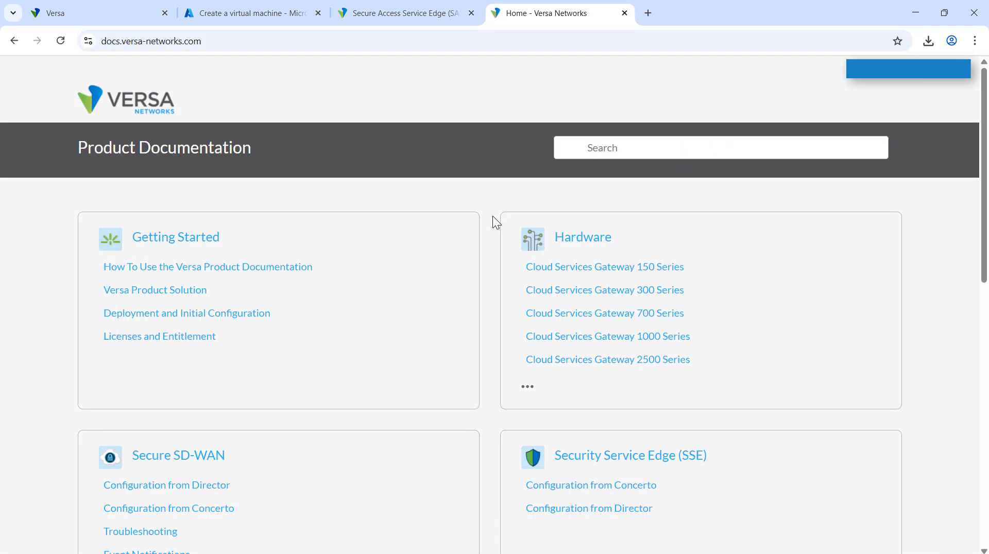
left_click(600, 144)
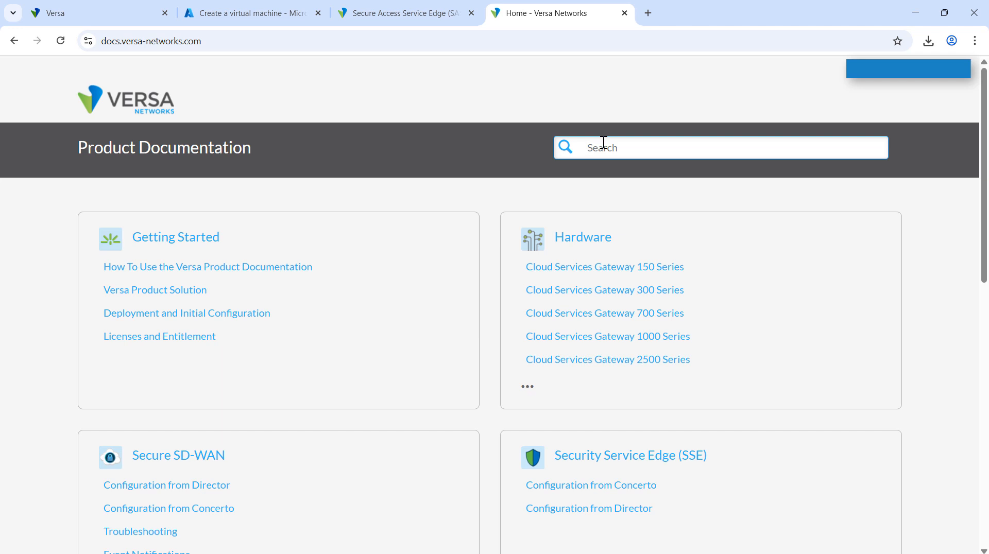
type("Azure cloud instance")
key("Return")
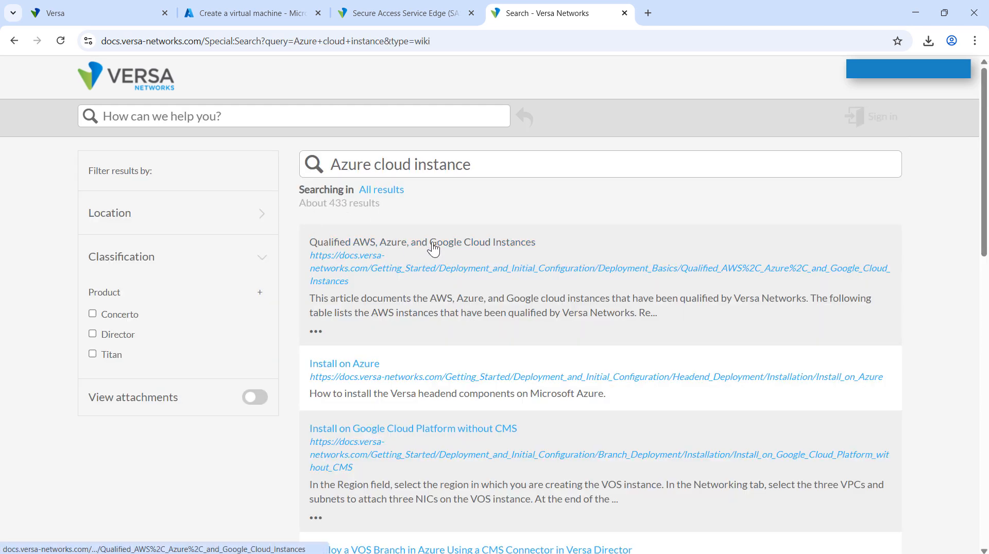
Open the Qualified AWS, Azure, and Google Cloud Instances article and examine its table of qualified Azure instances.
left_click(434, 250)
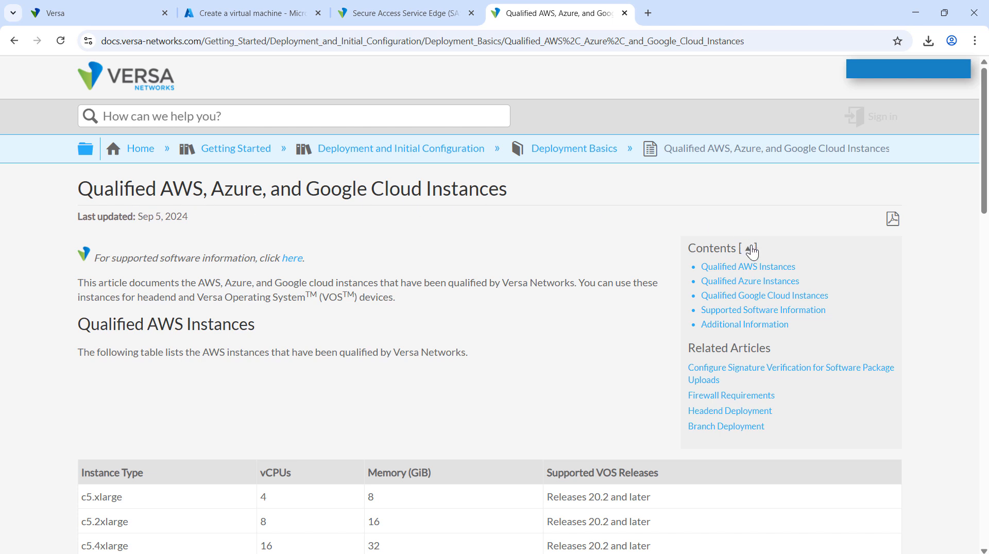
left_click(724, 285)
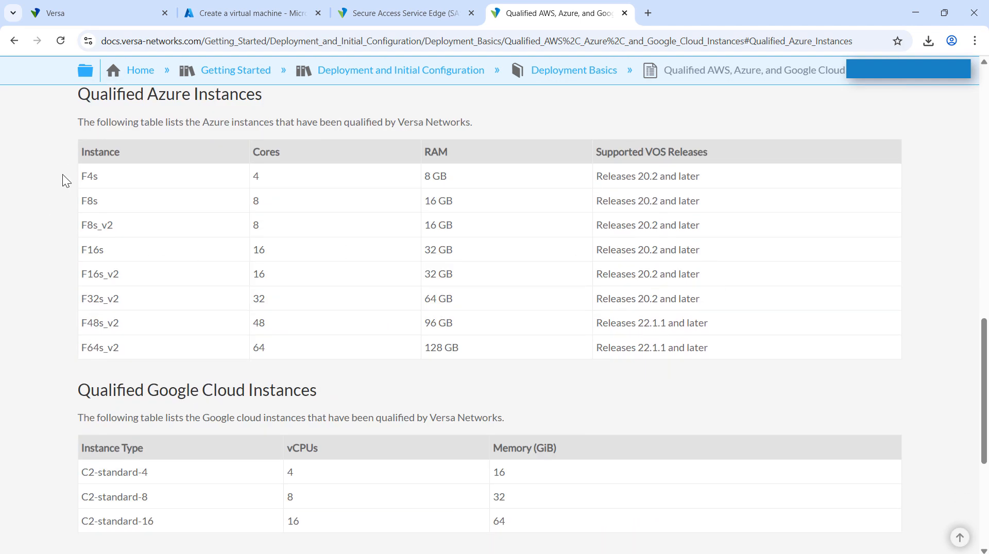
left_click_drag(81, 177, 96, 202)
left_click(54, 270)
Return to the virtual machine form in Azure and review the size, authentication type, username and SSH key settings.
left_click(251, 13)
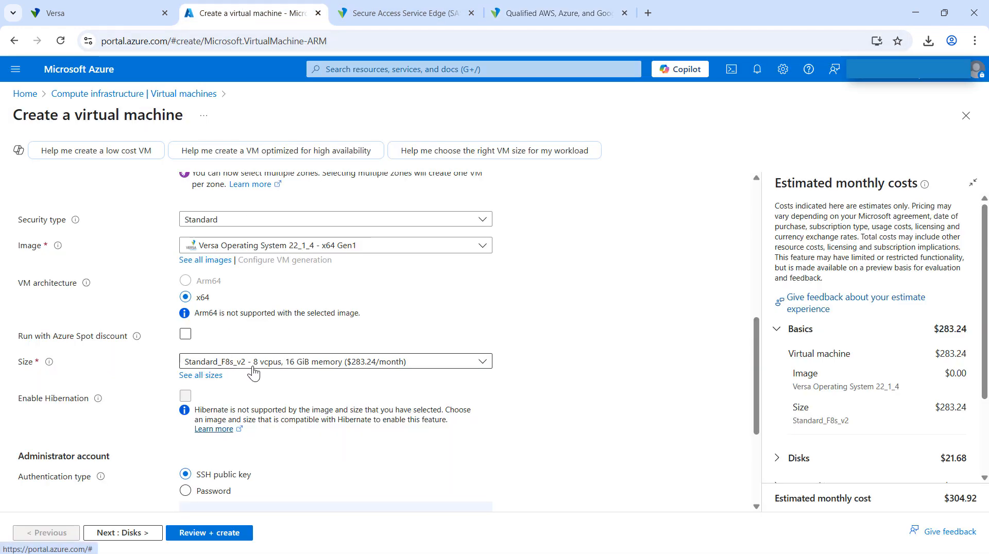
scroll(252, 382, "down", 3)
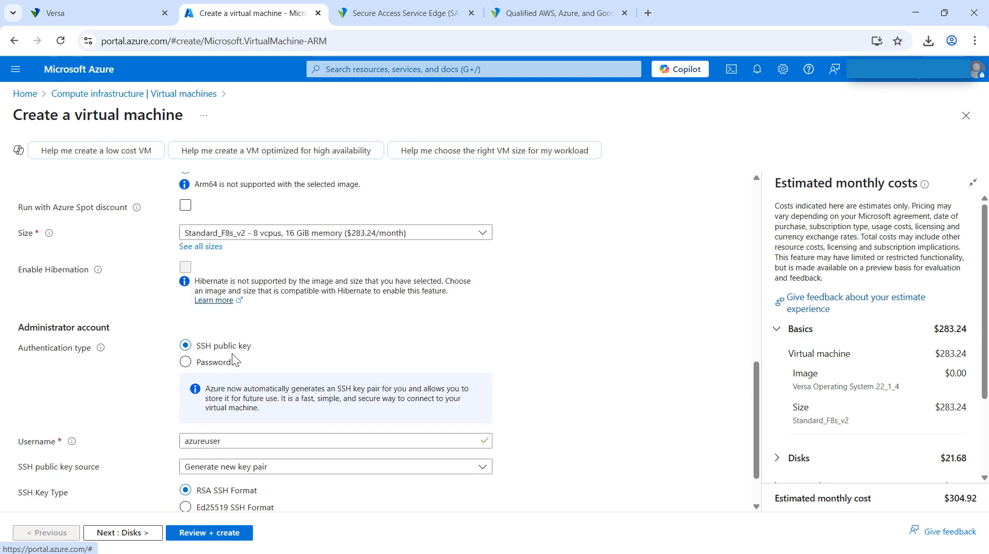
scroll(118, 376, "down", 1)
scroll(118, 381, "down", 1)
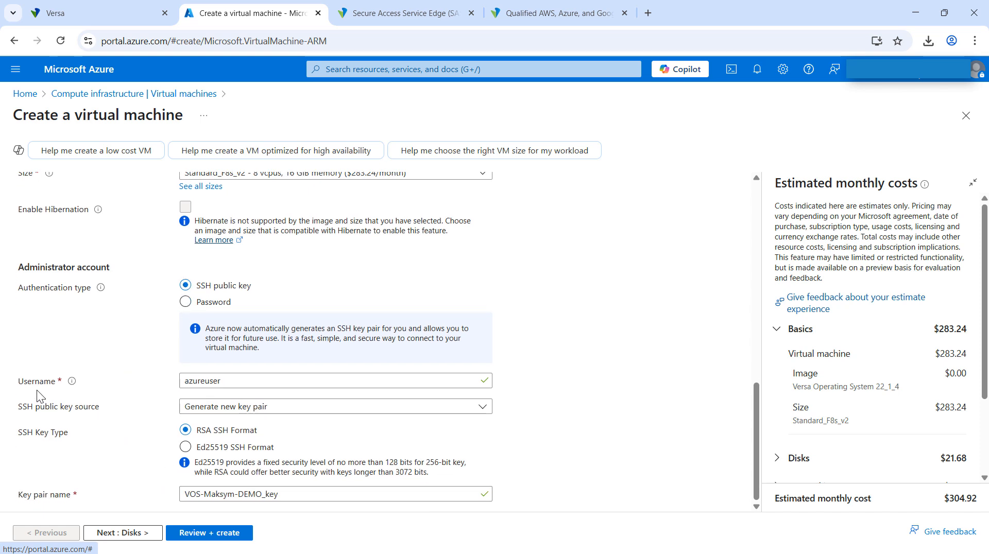
left_click_drag(239, 380, 137, 382)
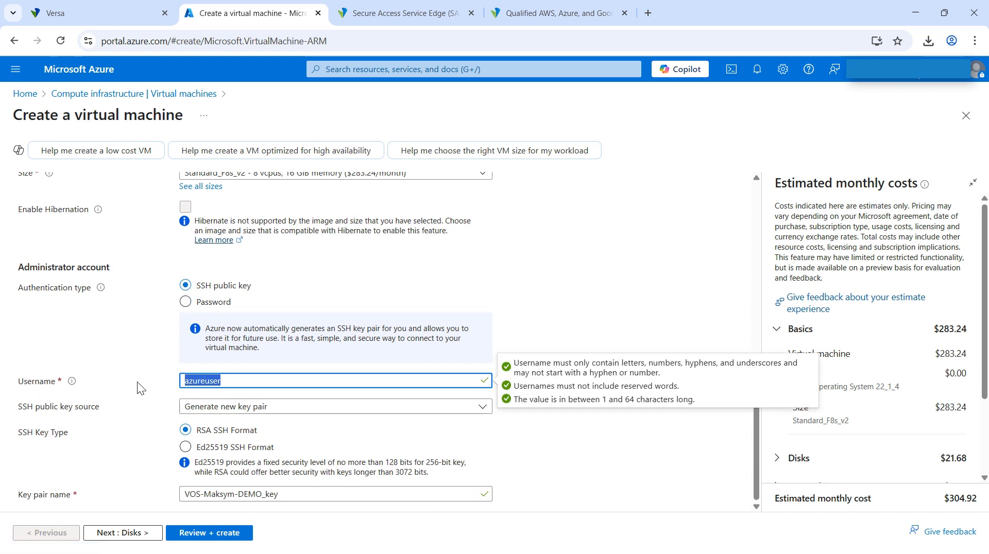
left_click(148, 381)
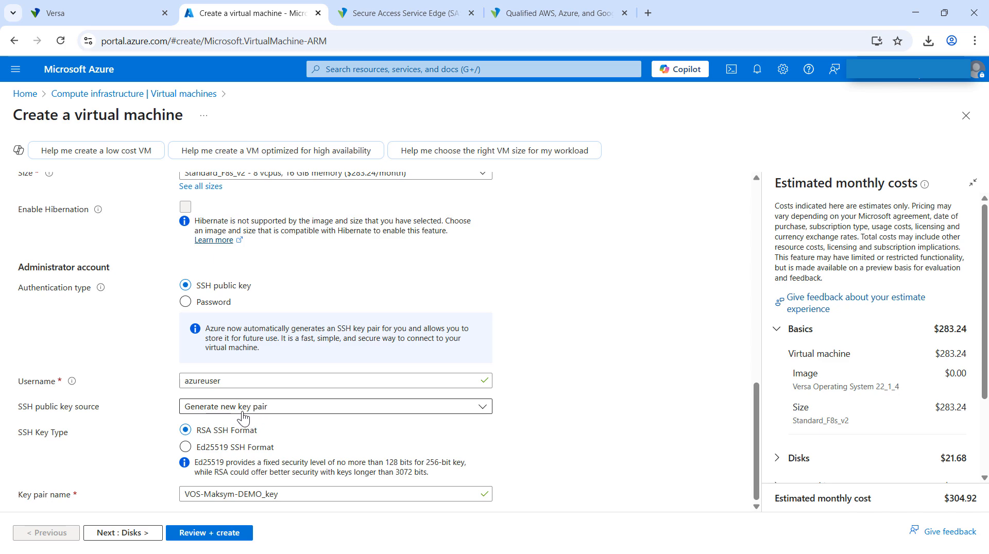
Advance to the disk settings, review the OS disk options, and proceed to the networking settings.
left_click(106, 536)
scroll(165, 352, "down", 2)
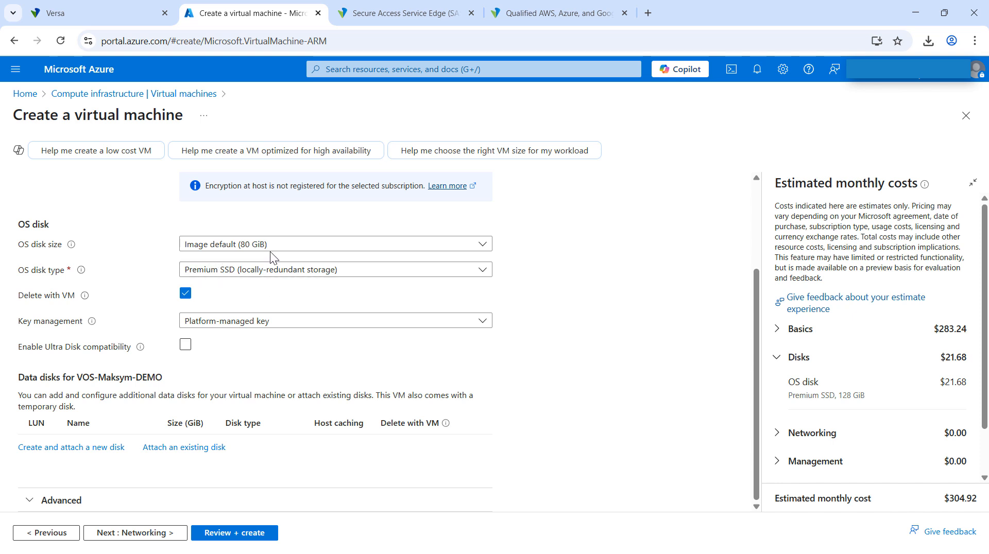
left_click(145, 533)
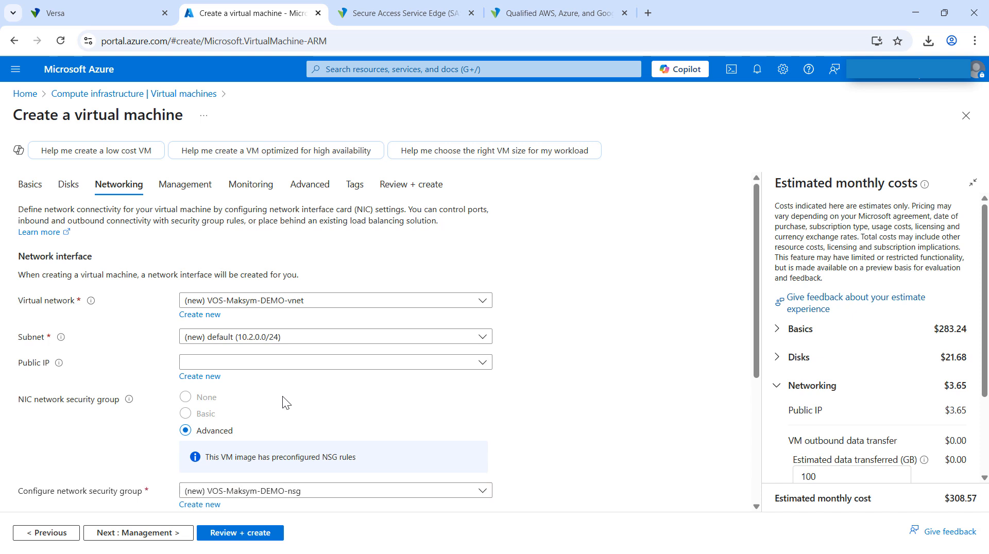
Create a new public IP address for the network interface with the routing preference set to Internet.
scroll(282, 397, "down", 1)
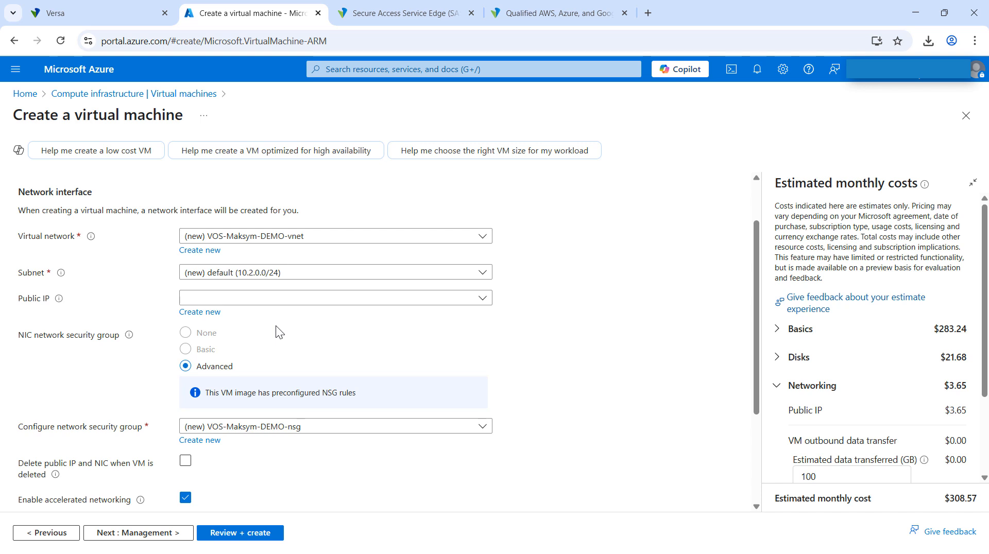
left_click(200, 312)
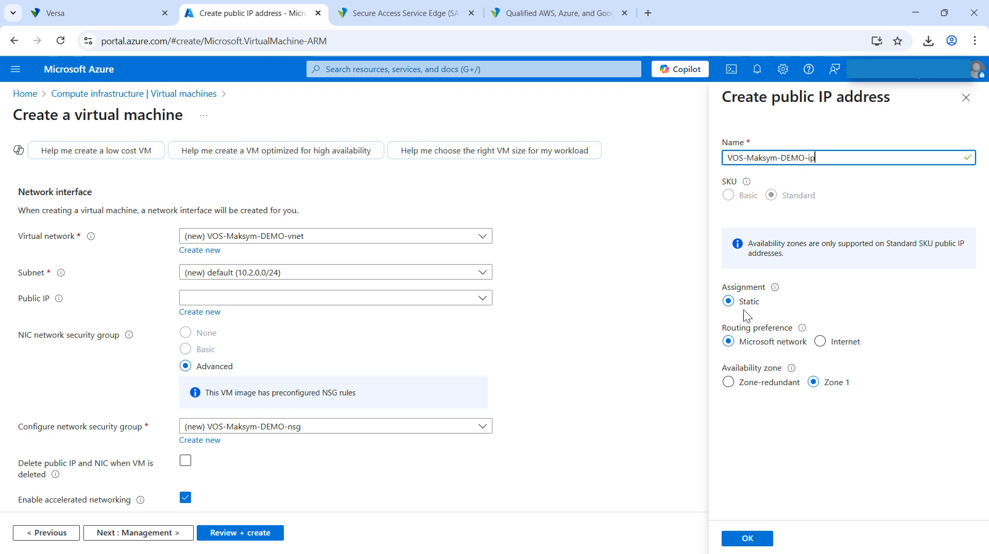
left_click(819, 341)
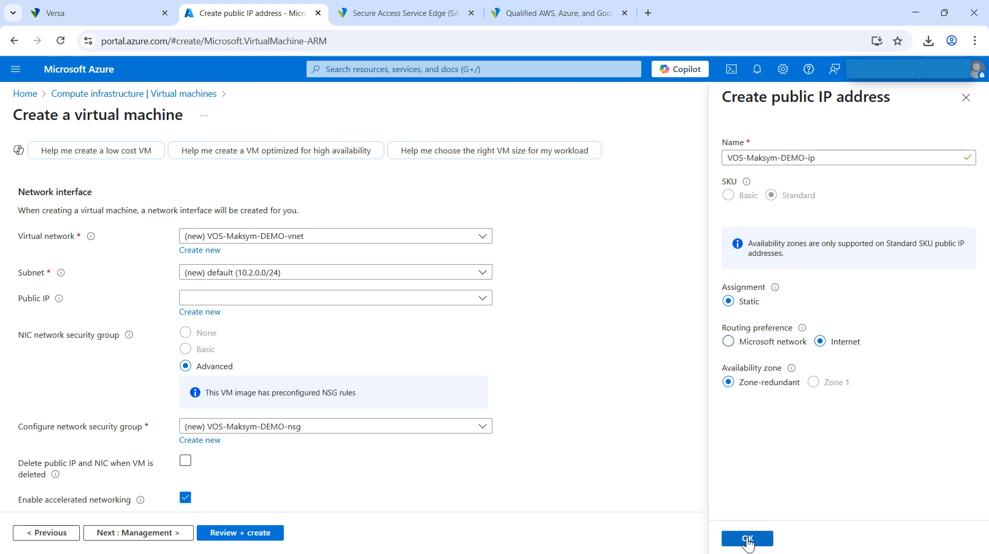
left_click(748, 539)
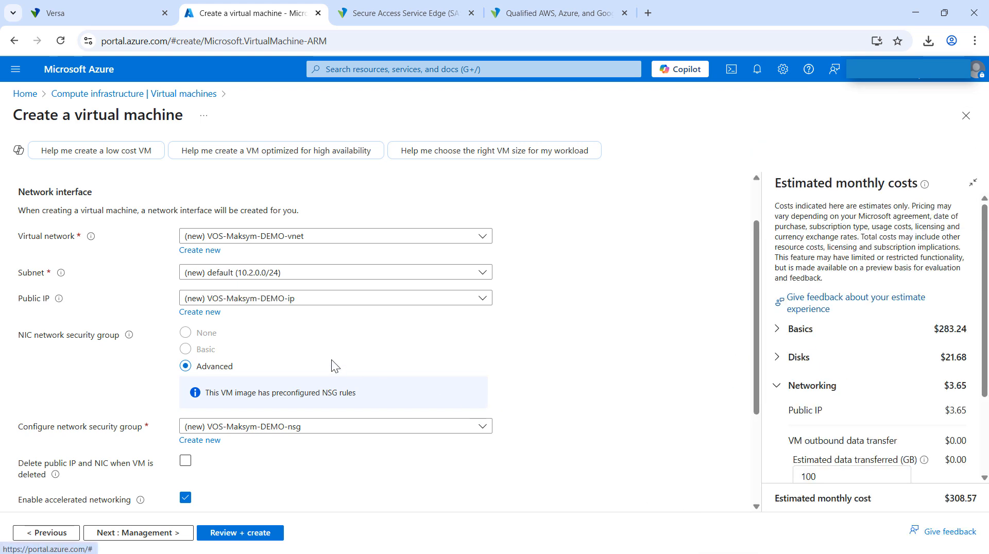
Proceed from networking through the management, monitoring and advanced settings to the tags, keeping the default options.
scroll(332, 359, "down", 3)
left_click(145, 534)
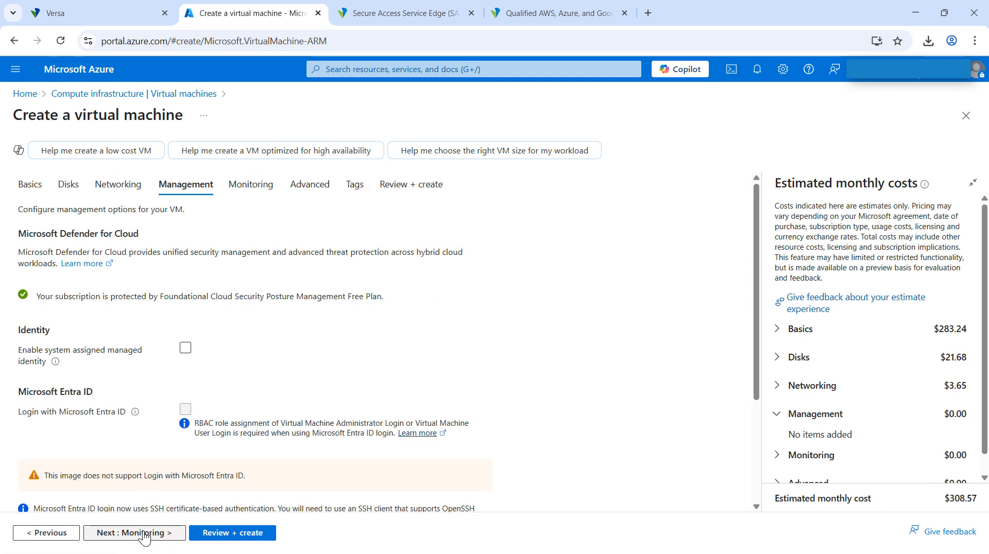
left_click(144, 535)
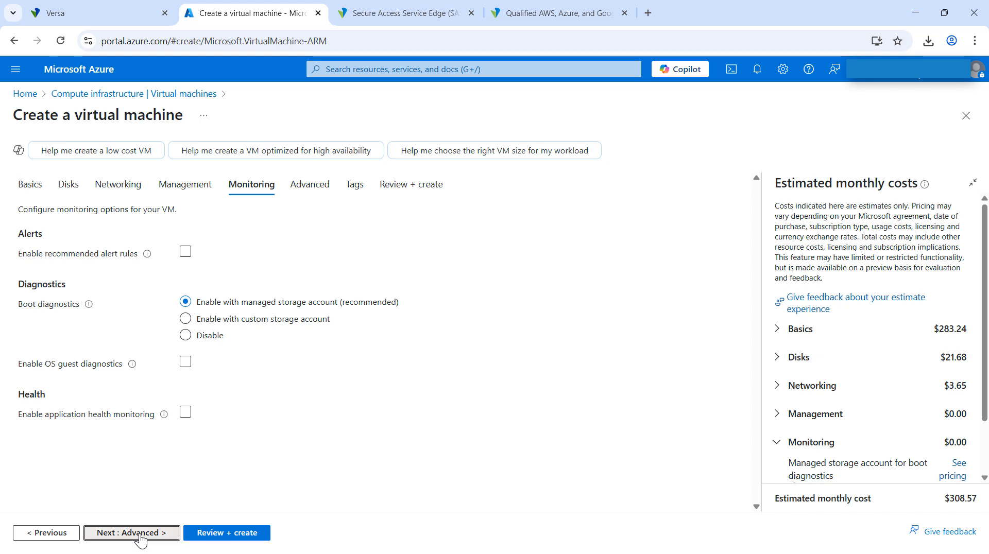
left_click(142, 535)
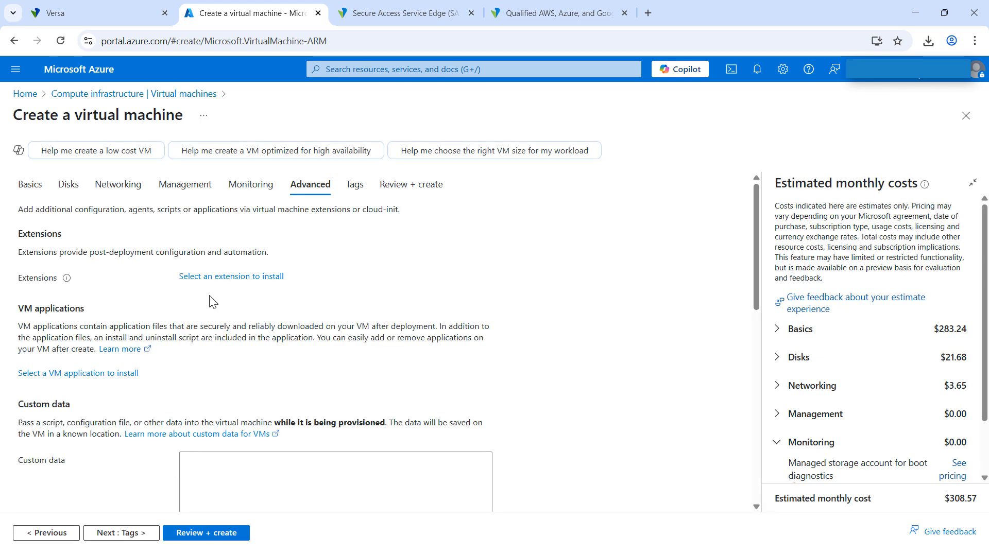
left_click(127, 538)
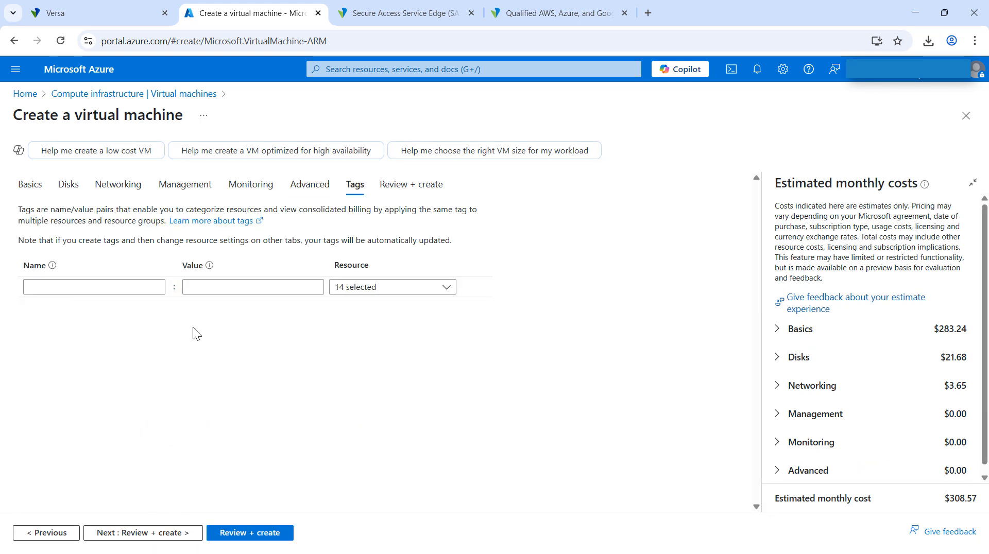
Add a tag to the virtual machine's resources with the owner's first name as its name and VOS-DEMO as its value.
left_click(45, 285)
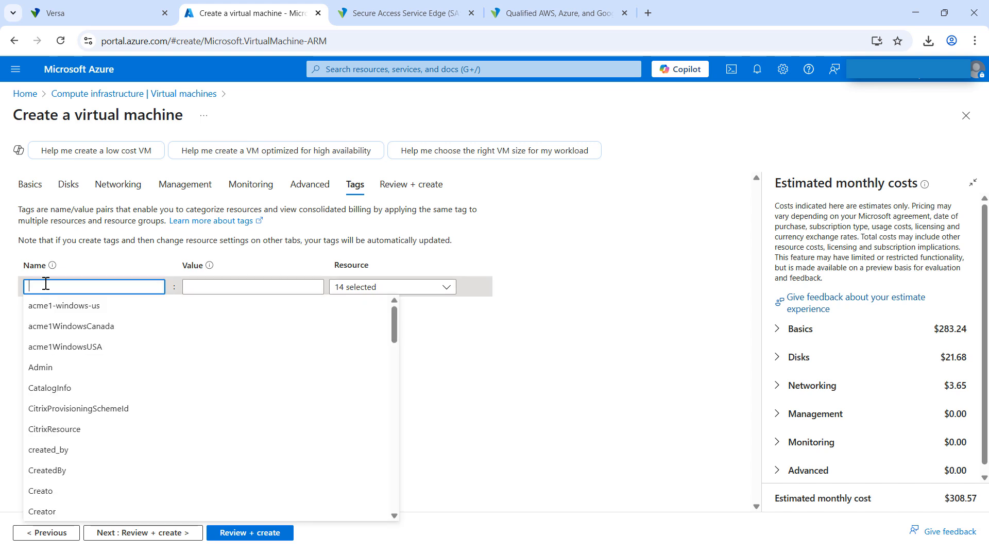
type("Maksym")
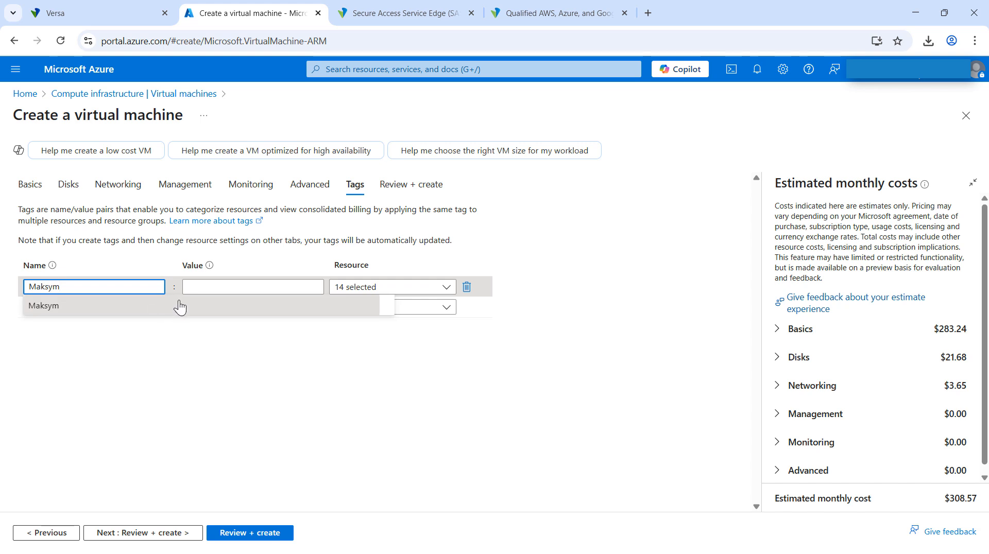
left_click(197, 288)
type("VOS-DEMO")
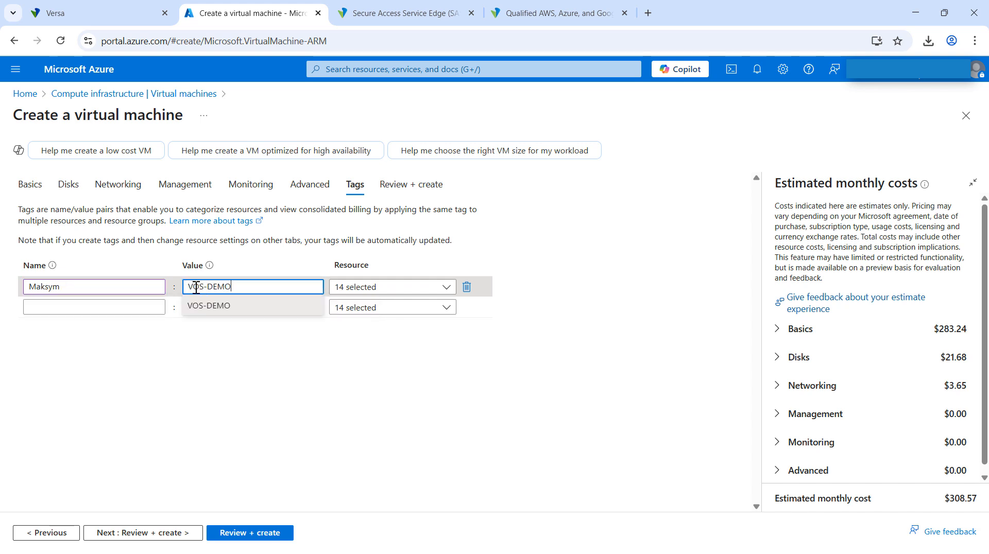
left_click(264, 360)
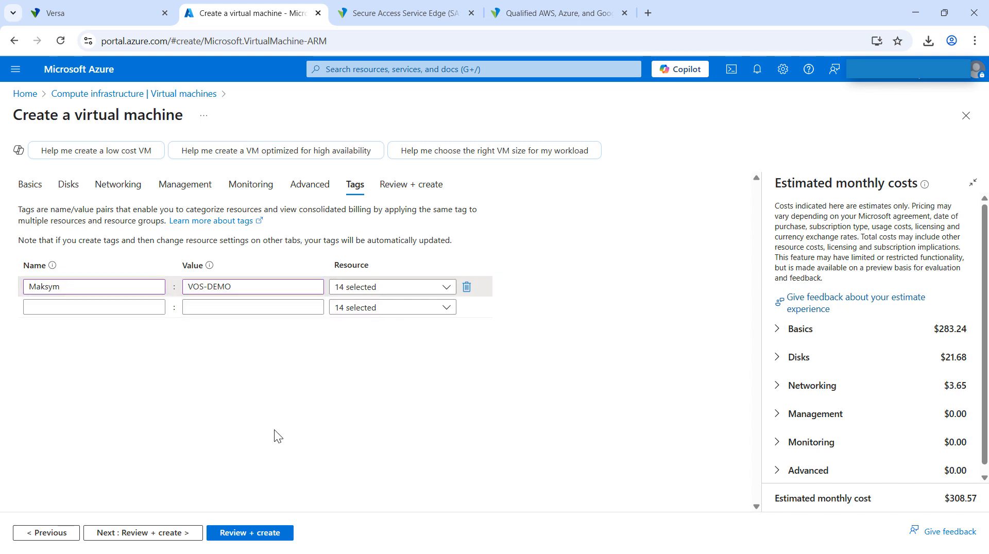
Validate and create the virtual machine, generating a new SSH key pair and downloading its private key.
left_click(150, 533)
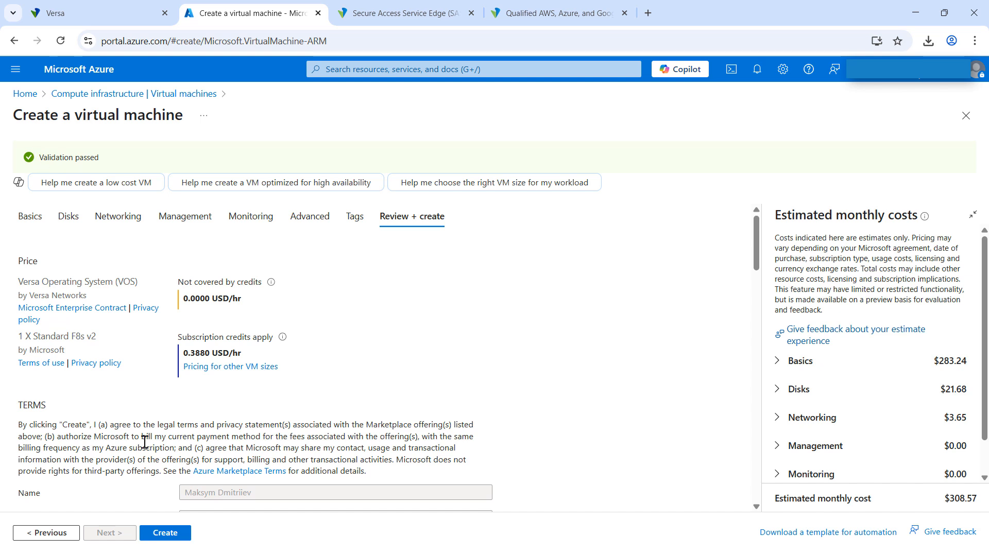
left_click(162, 536)
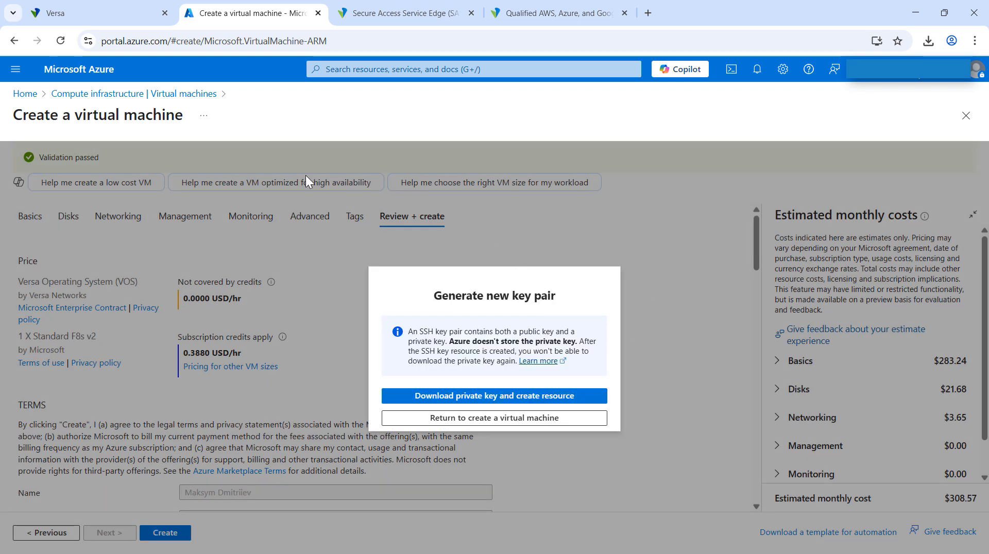
left_click(452, 398)
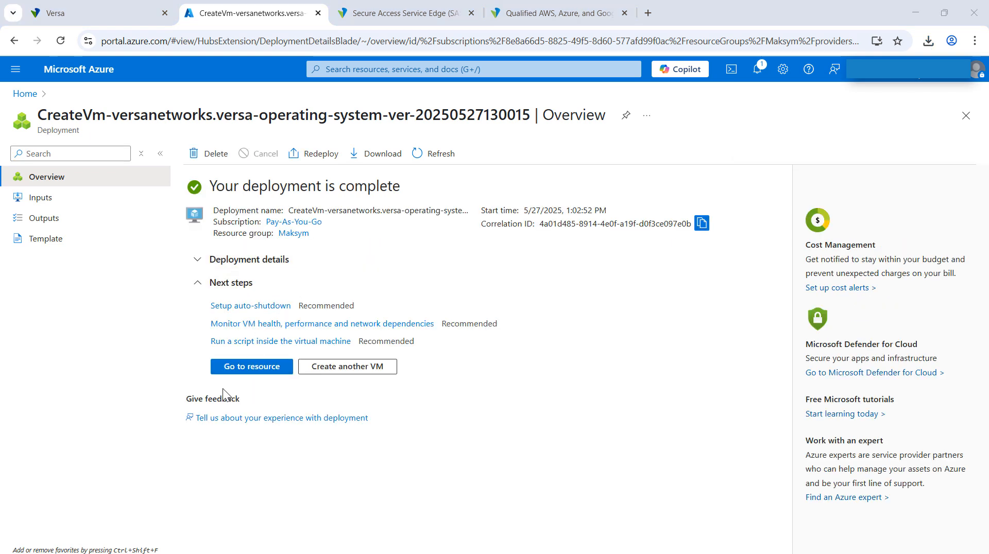
Open the newly deployed virtual machine resource and stop it.
left_click(247, 367)
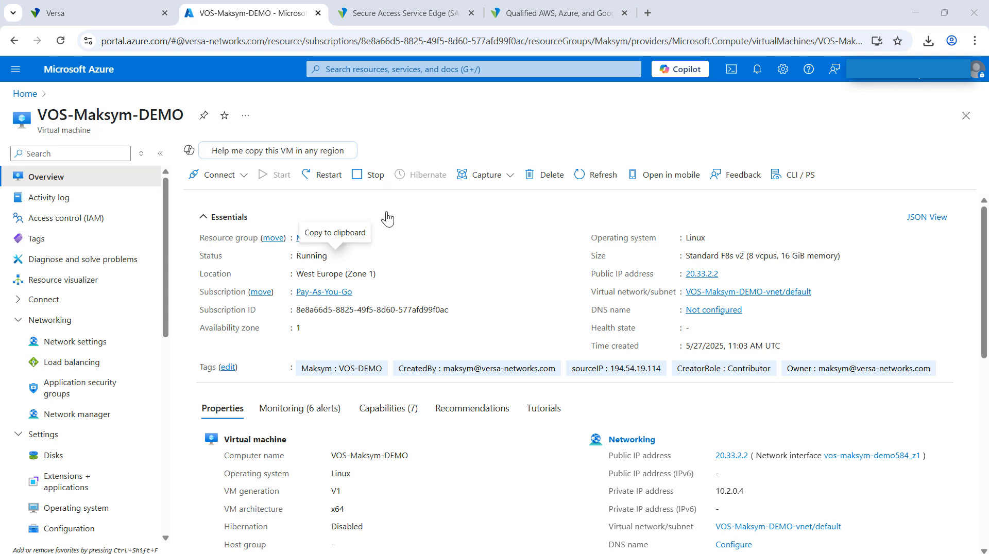
left_click(366, 178)
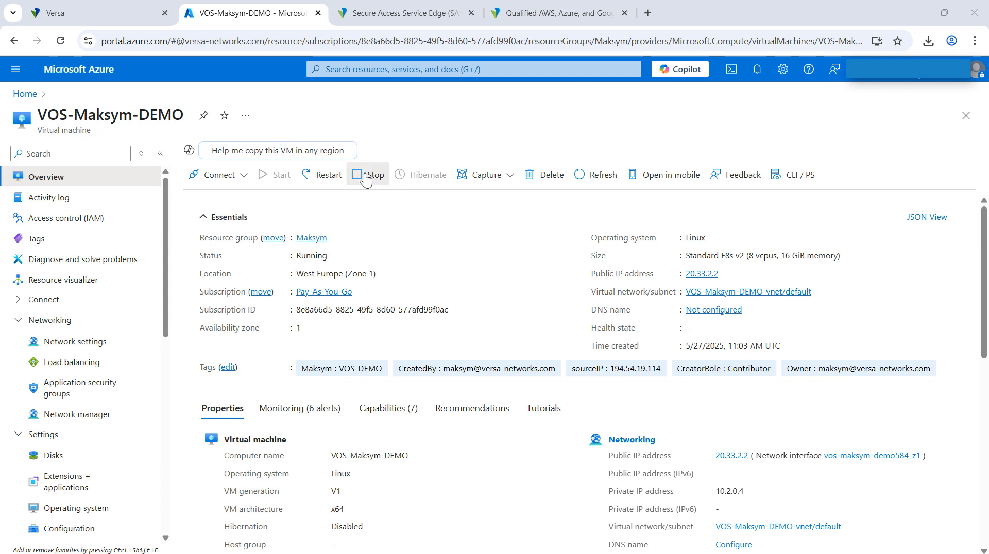
left_click(210, 266)
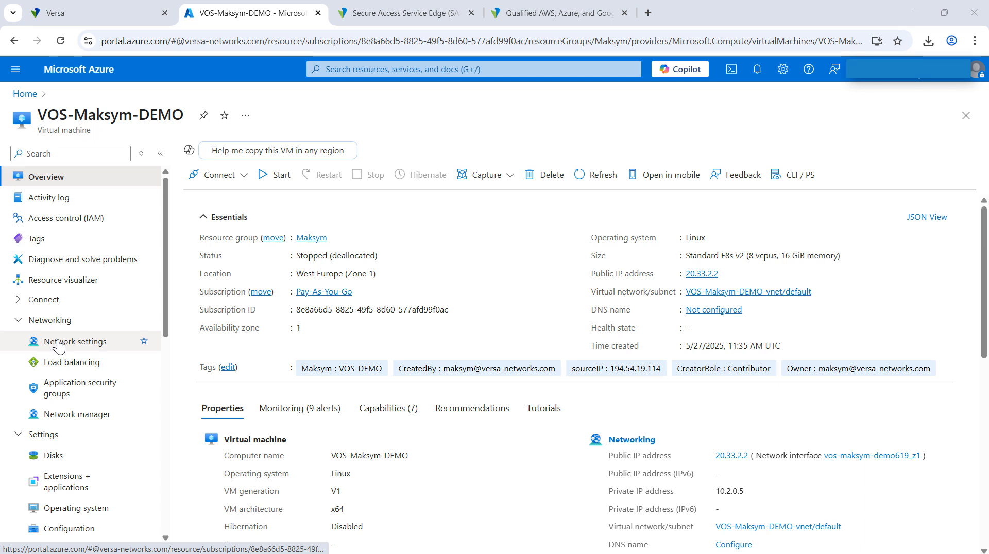
Find the virtual networks service, filter its list by the owner's first name, and open the demo machine's virtual network.
left_click(434, 70)
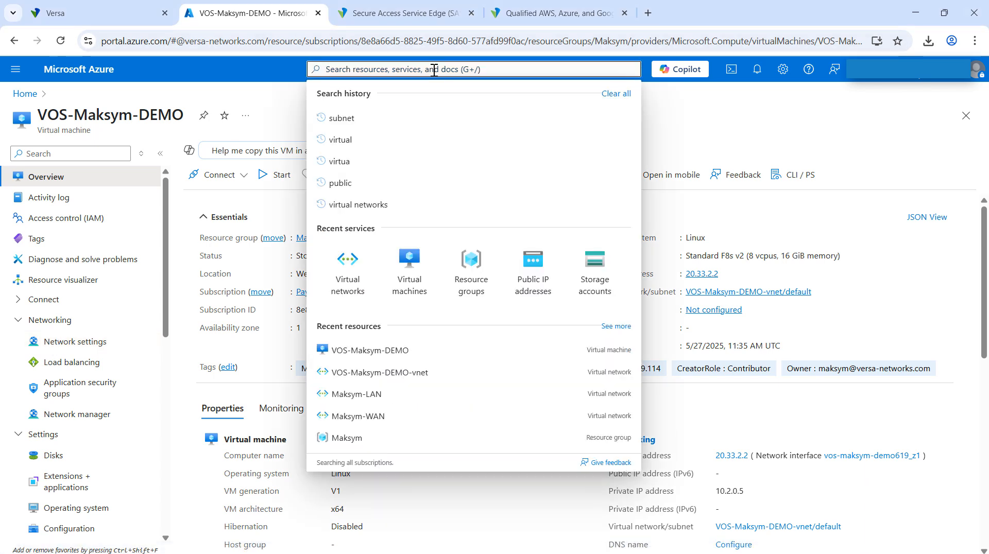
type("virtu")
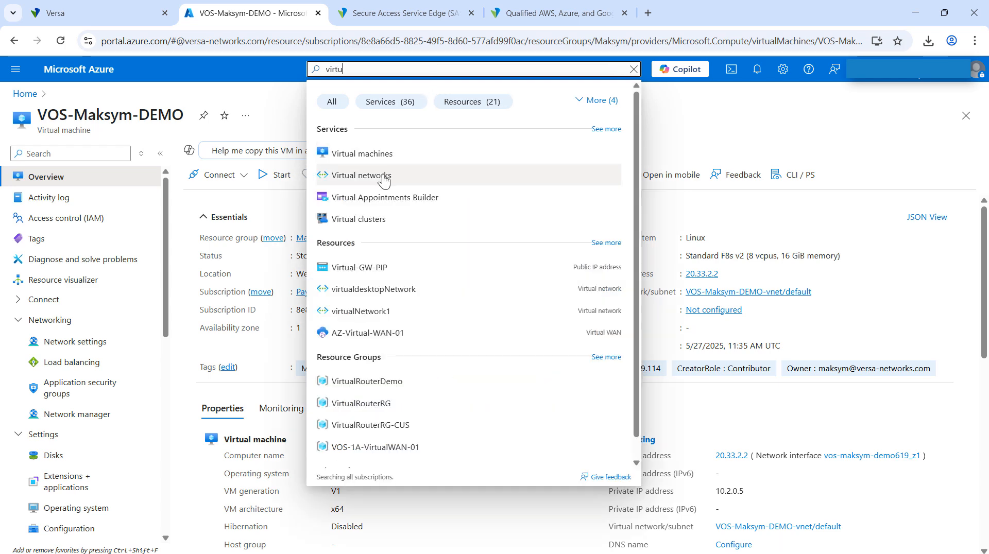
left_click(383, 181)
left_click(60, 216)
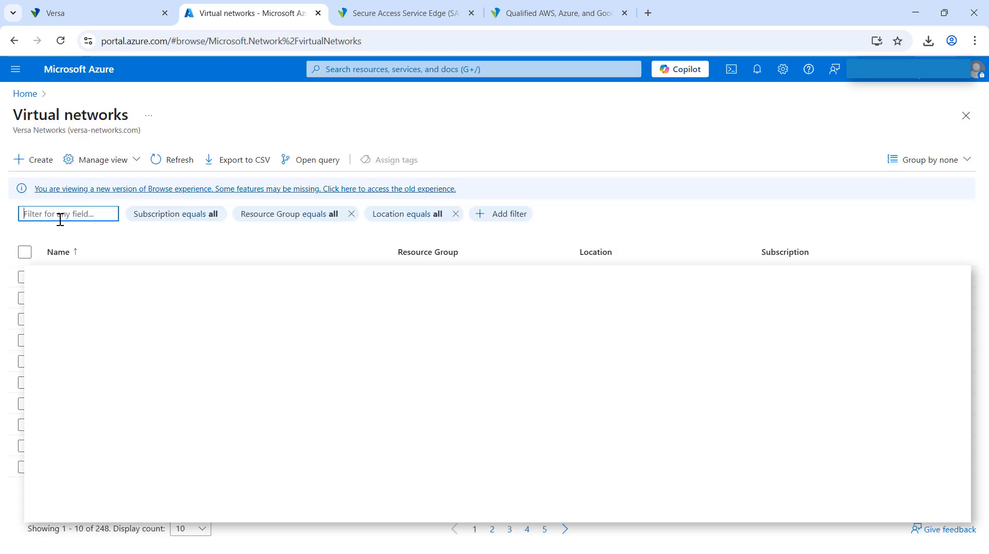
type("maksym")
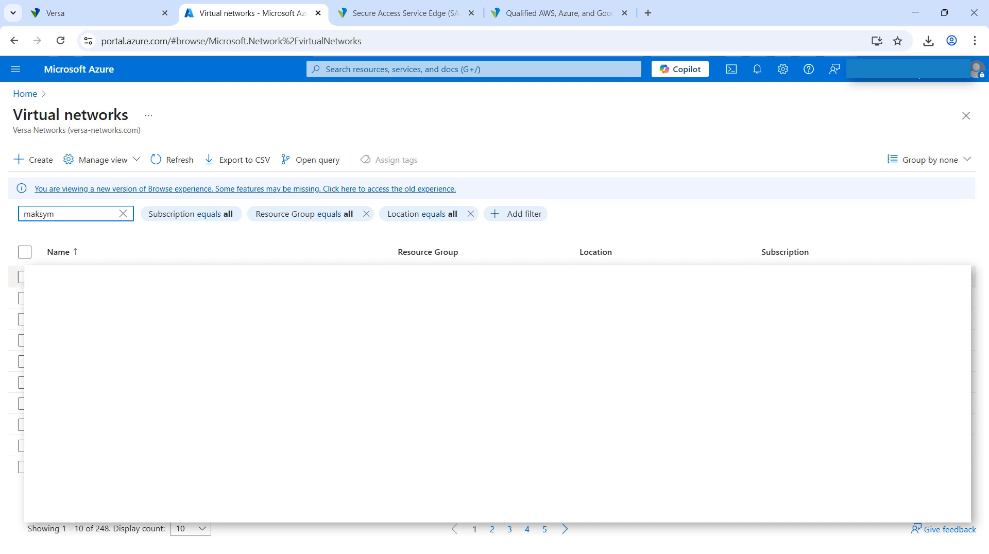
left_click(92, 281)
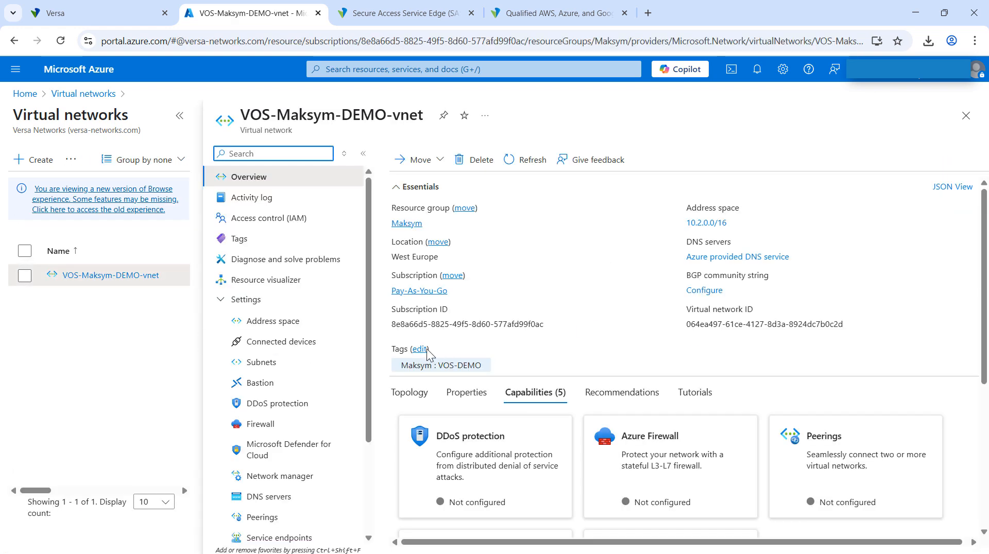
Add a subnet named WAN to the demo virtual network, keeping the proposed 10.2.1.0/24 range and default security options.
left_click(262, 362)
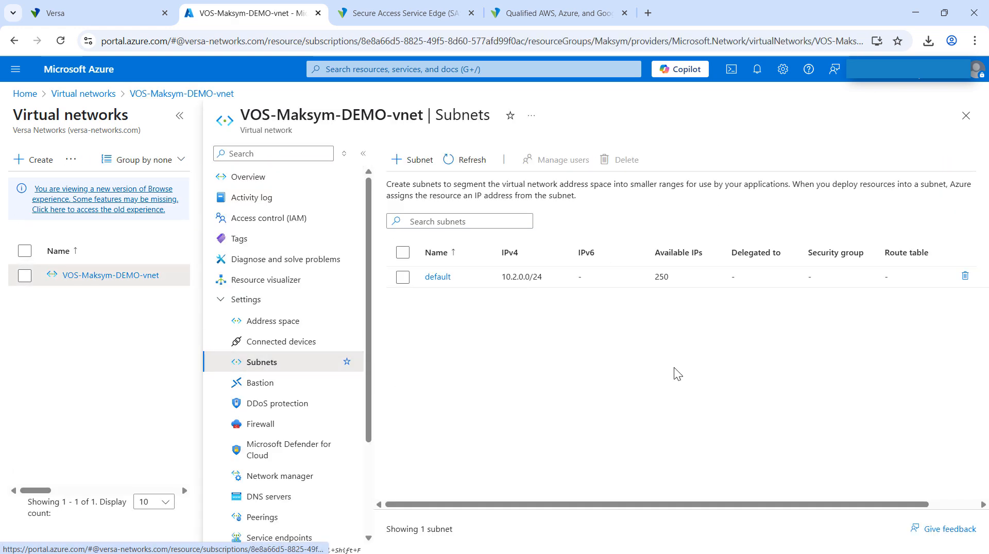
left_click(413, 164)
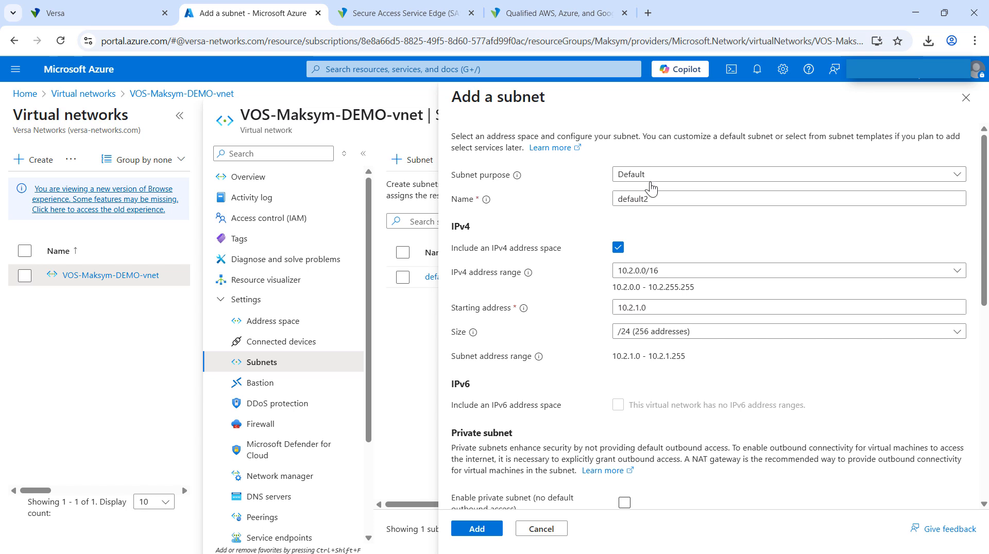
double_click(665, 198)
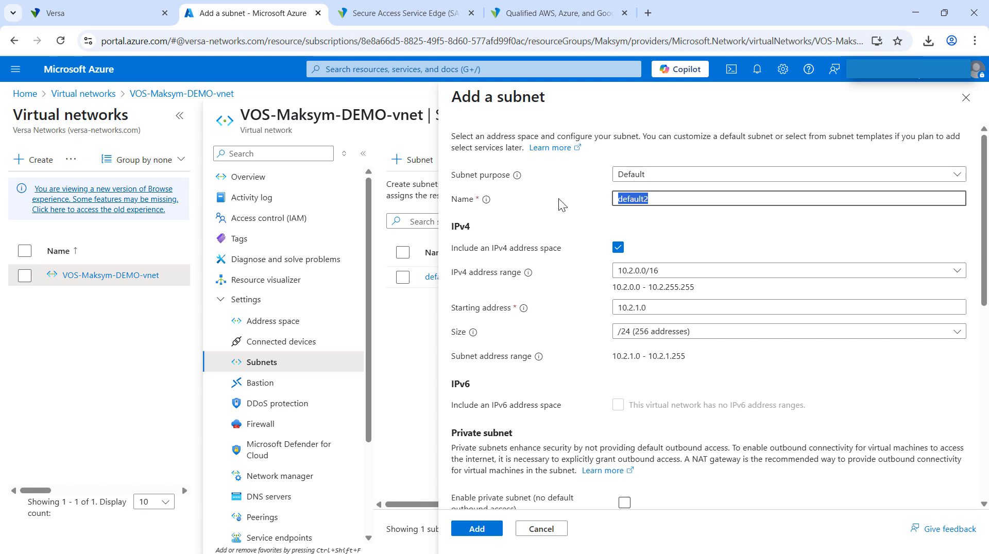
type("WAN")
scroll(557, 259, "down", 1)
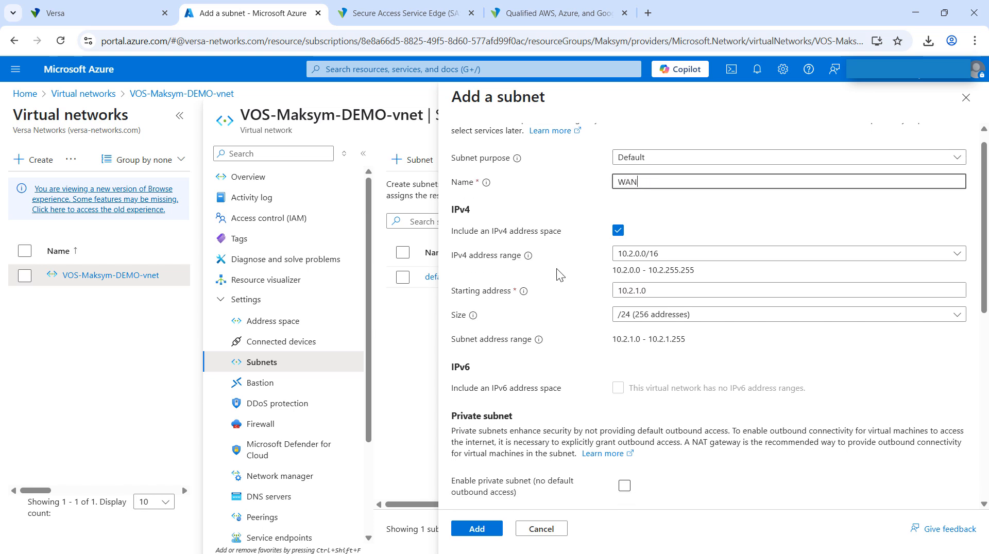
scroll(557, 267, "down", 1)
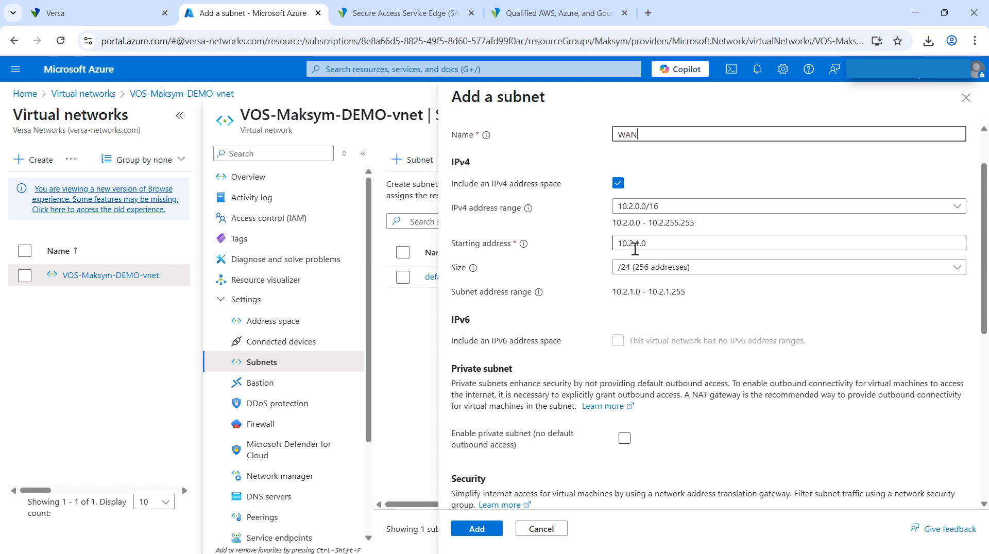
scroll(587, 354, "down", 2)
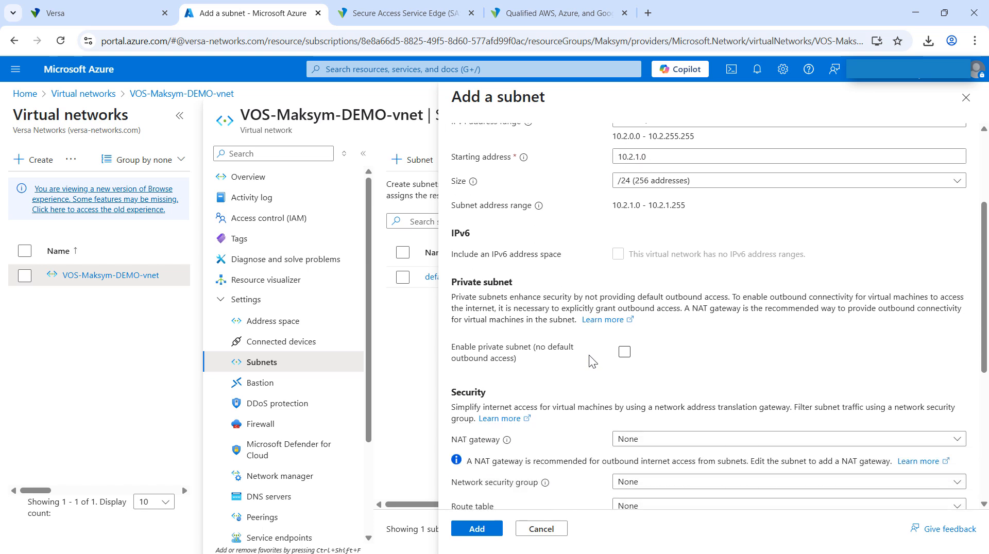
scroll(589, 354, "down", 3)
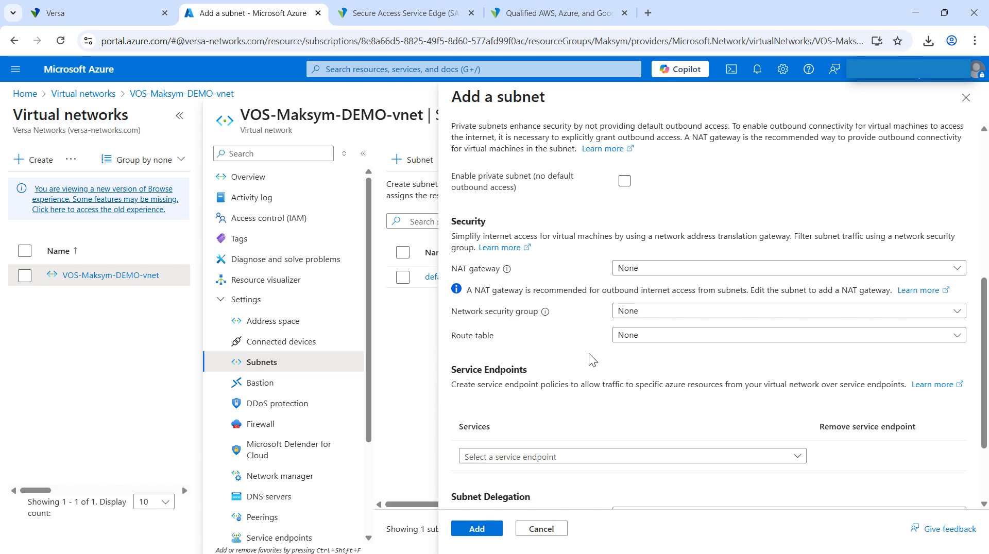
scroll(589, 354, "down", 2)
scroll(588, 354, "up", 2)
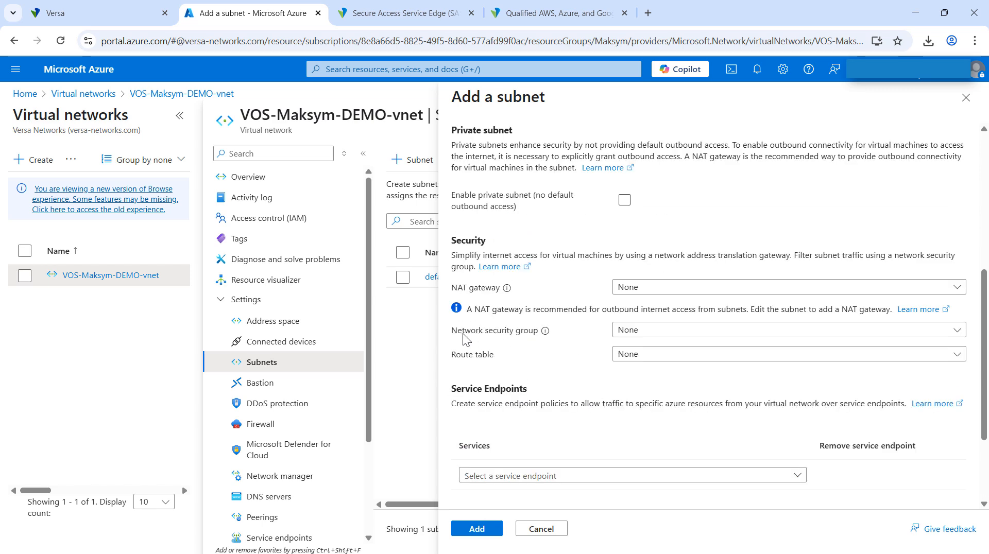
scroll(572, 361, "down", 3)
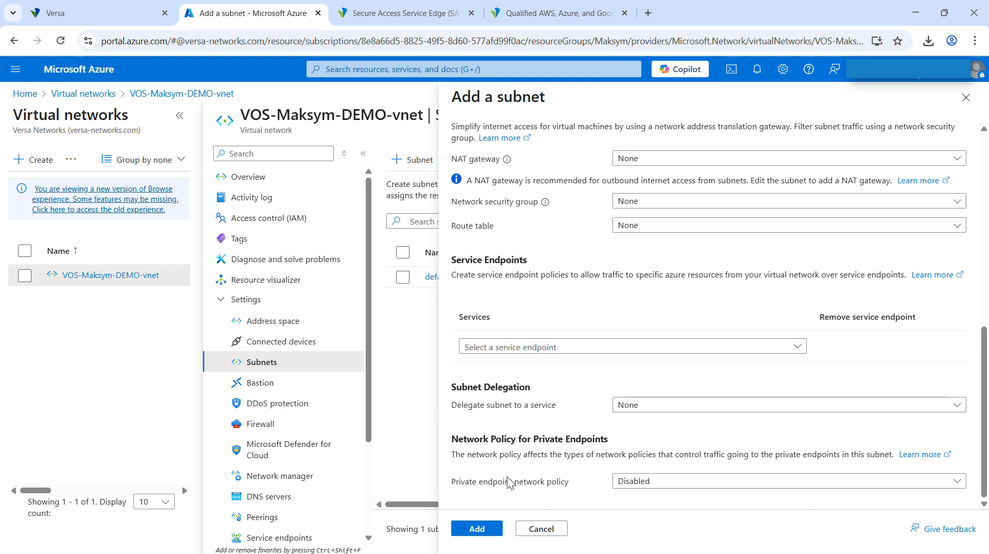
left_click(477, 529)
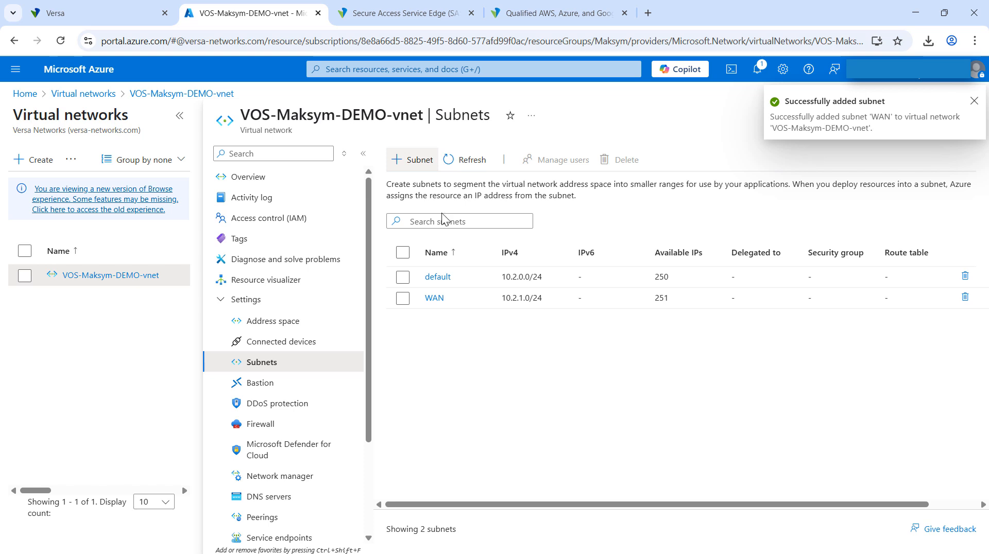
Add a second subnet named LAN to the virtual network, keeping the proposed 10.2.2.0/24 range and default options.
left_click(411, 161)
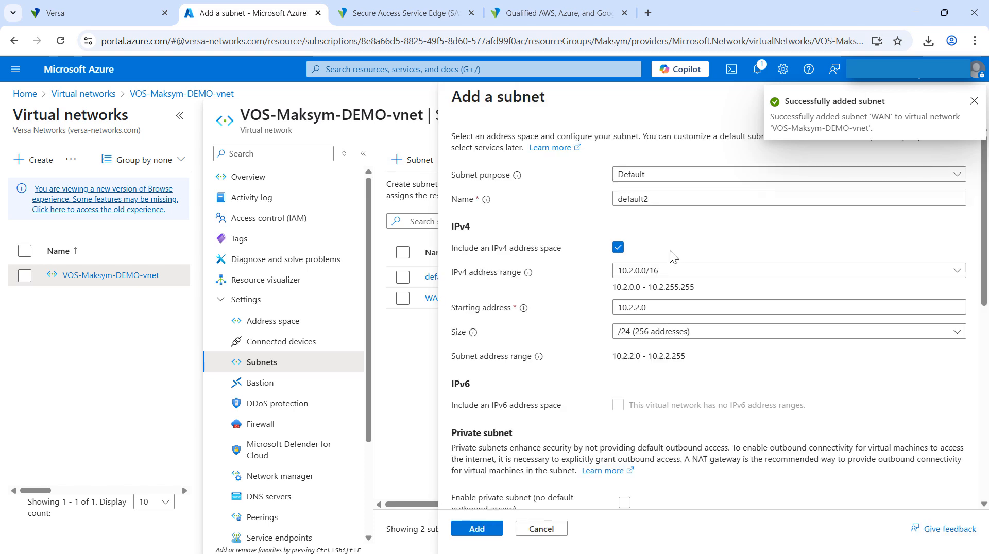
left_click_drag(672, 201, 595, 207)
type("LAN")
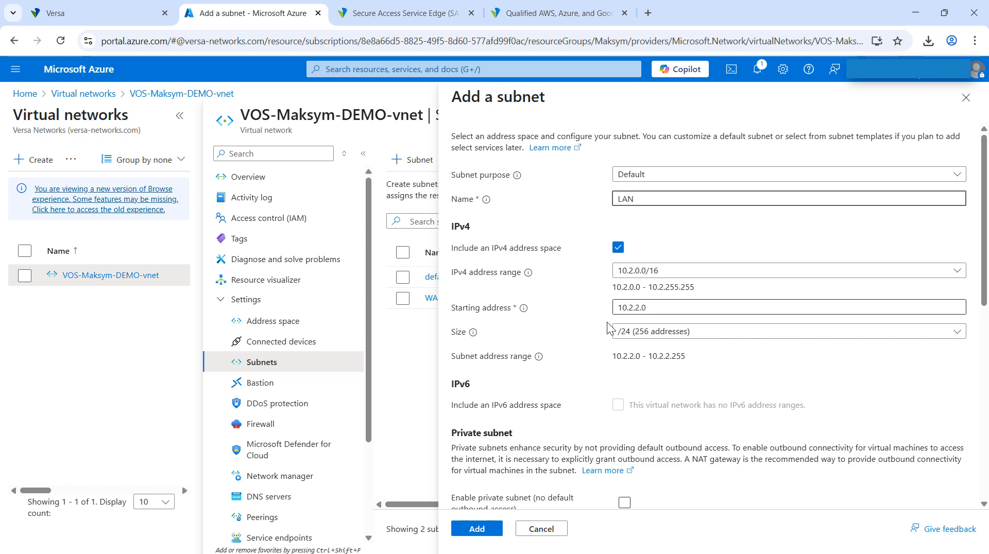
scroll(567, 381, "down", 8)
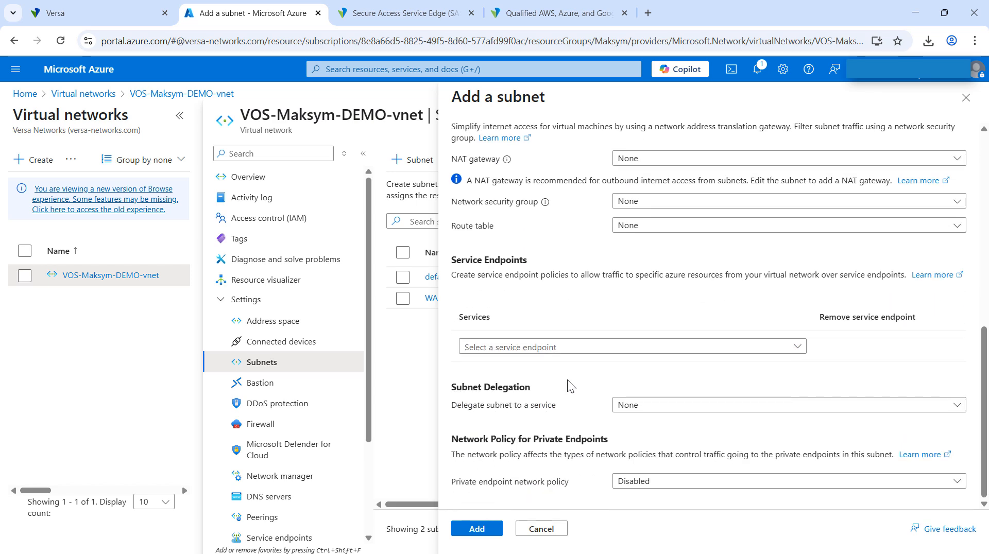
left_click(476, 529)
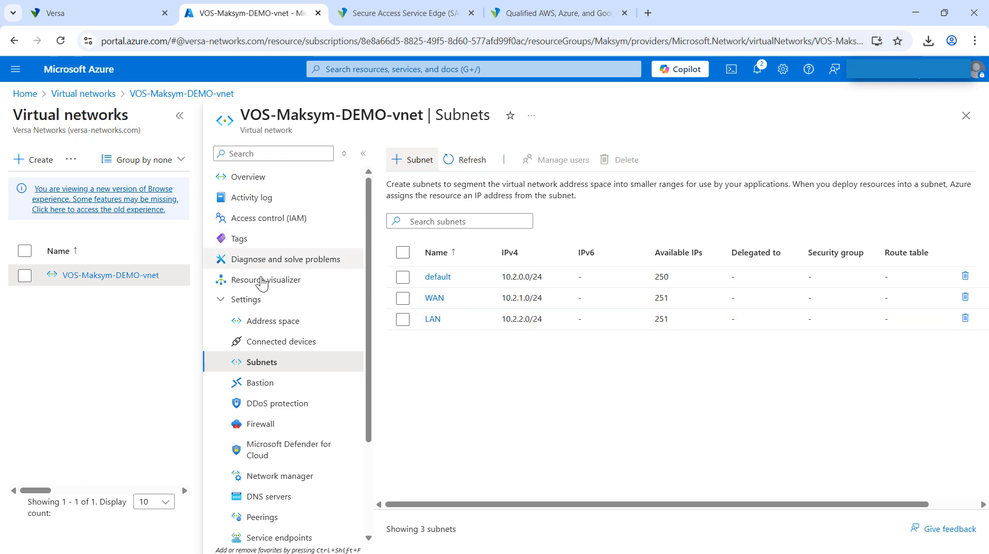
Return to the portal home page and open the stopped demo virtual machine's overview from the recent resources.
left_click(24, 93)
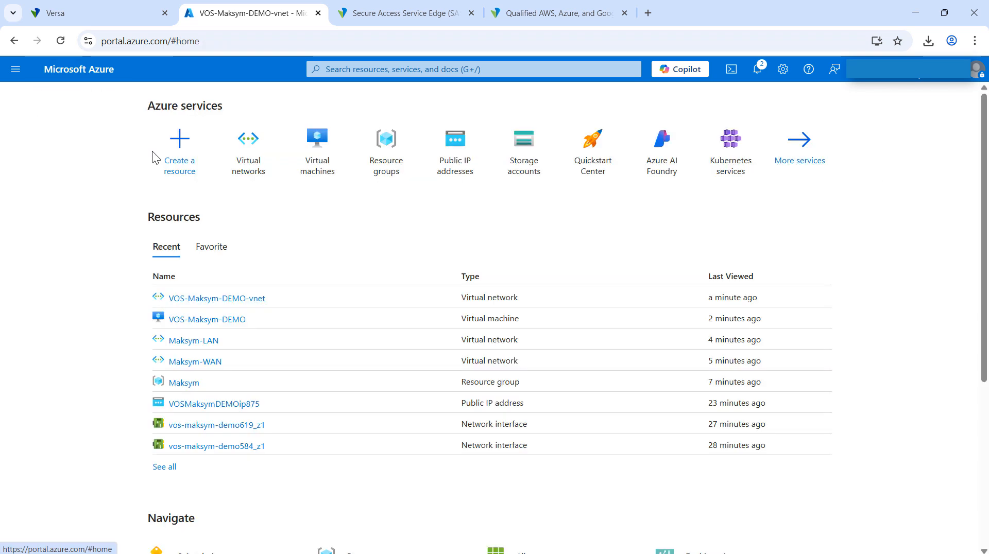
left_click(221, 319)
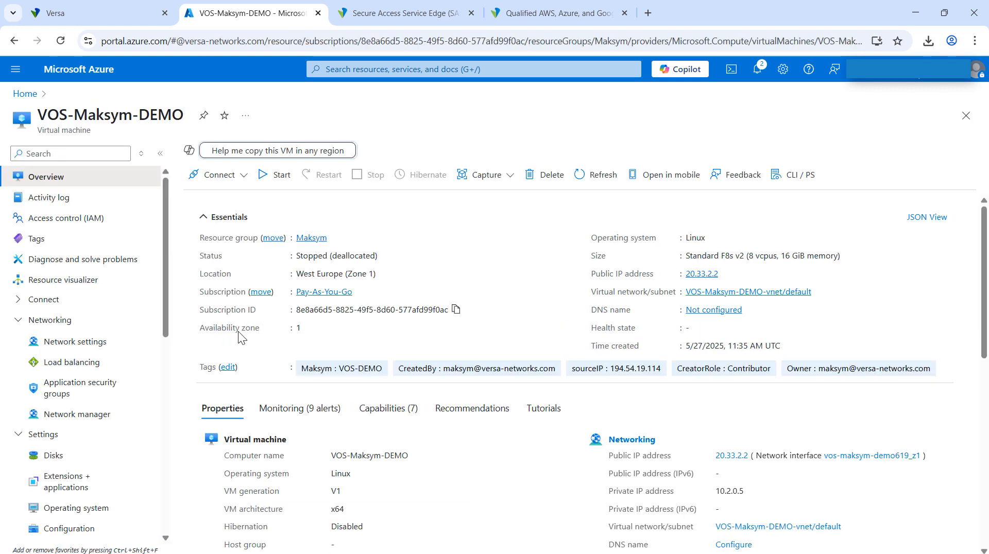
Create and attach a network interface named WAN to the demo virtual machine, using the WAN (10.2.1.0/24) subnet and default security settings.
left_click(72, 341)
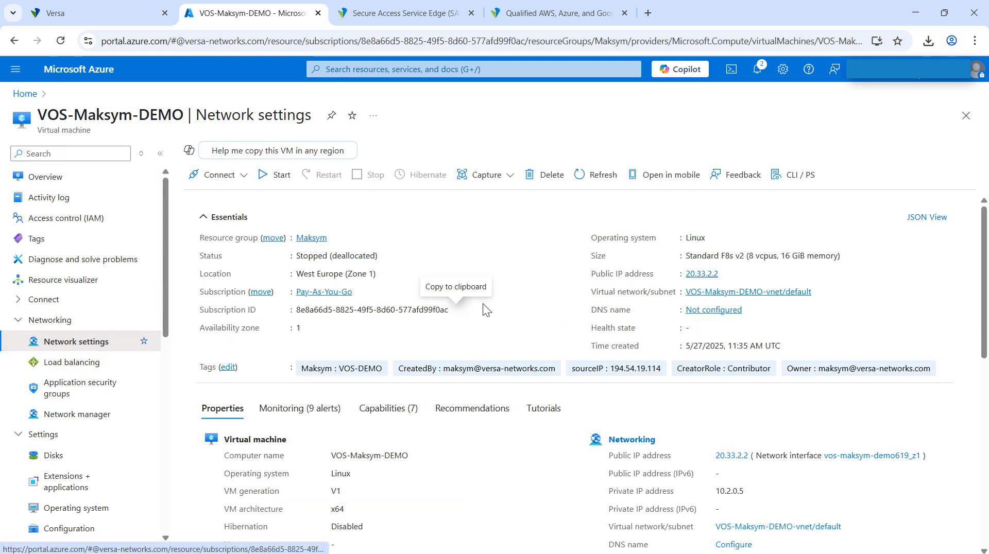
left_click(85, 347)
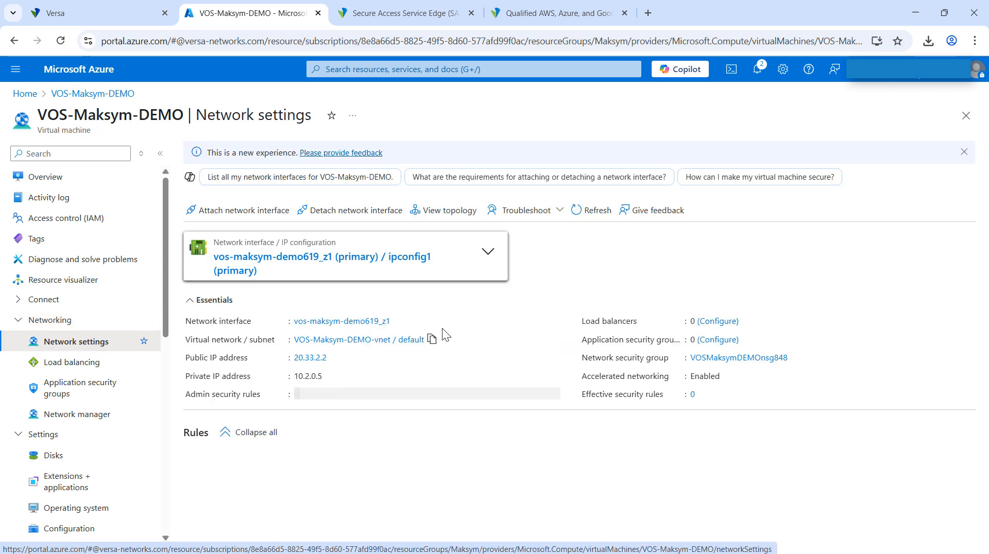
left_click(223, 215)
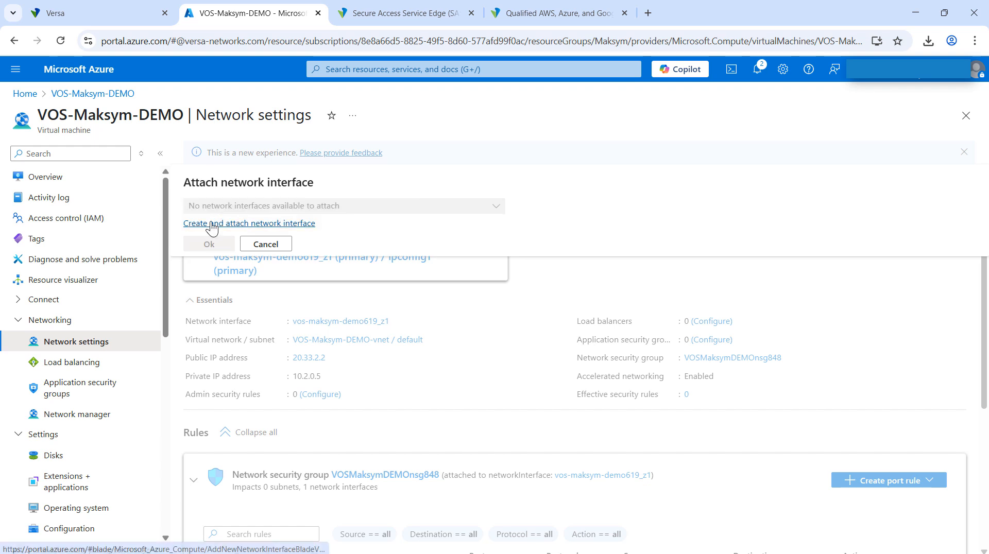
left_click(212, 224)
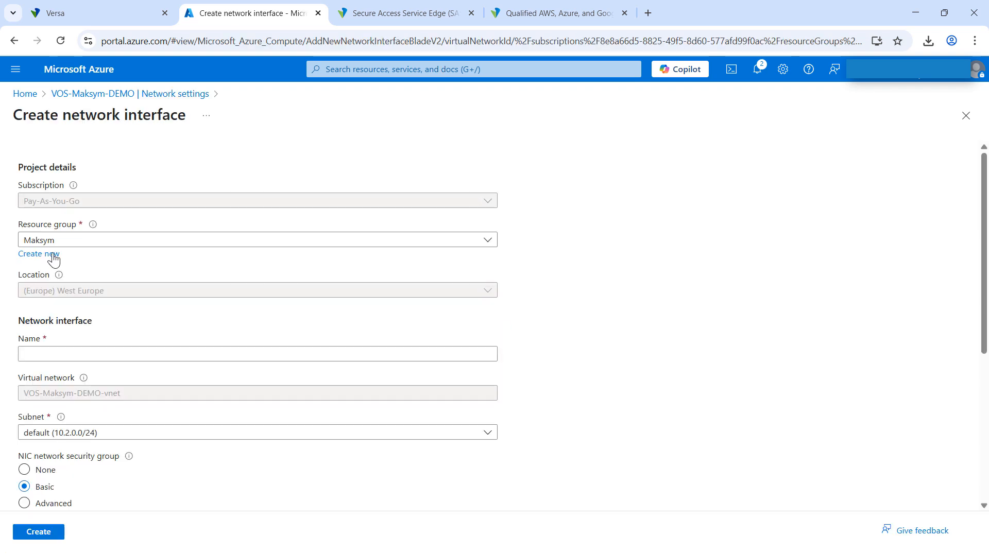
scroll(181, 349, "down", 3)
left_click(23, 225)
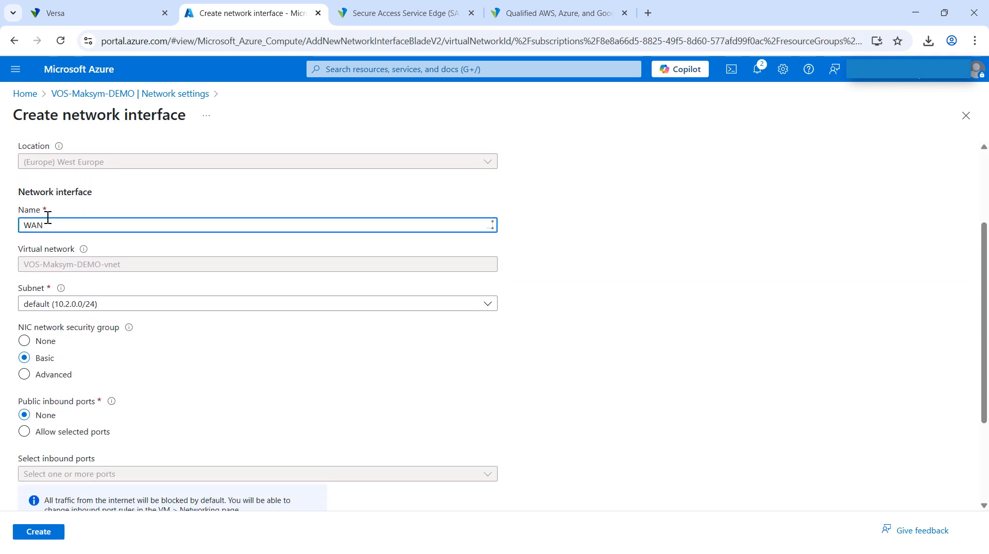
type("WAN")
left_click(163, 307)
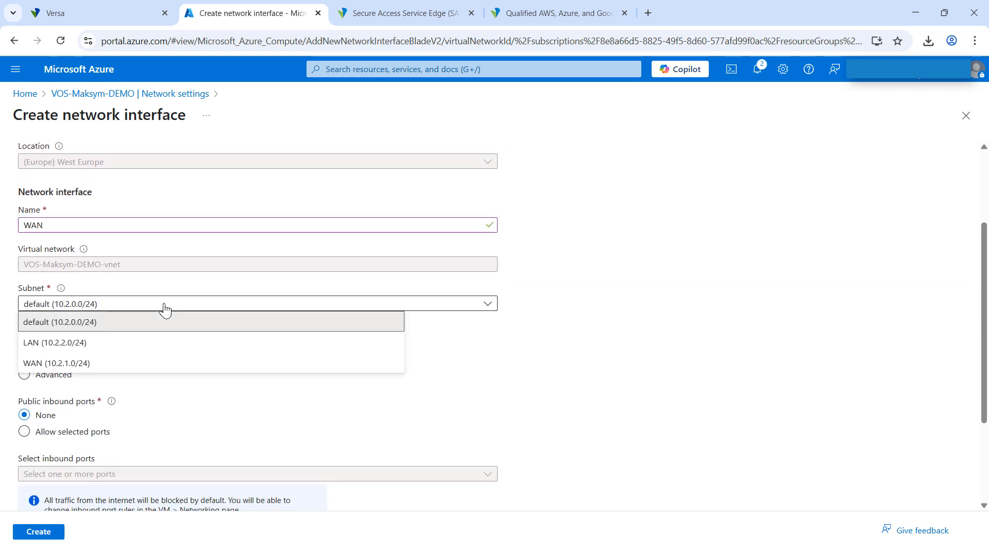
left_click(63, 365)
scroll(172, 359, "down", 1)
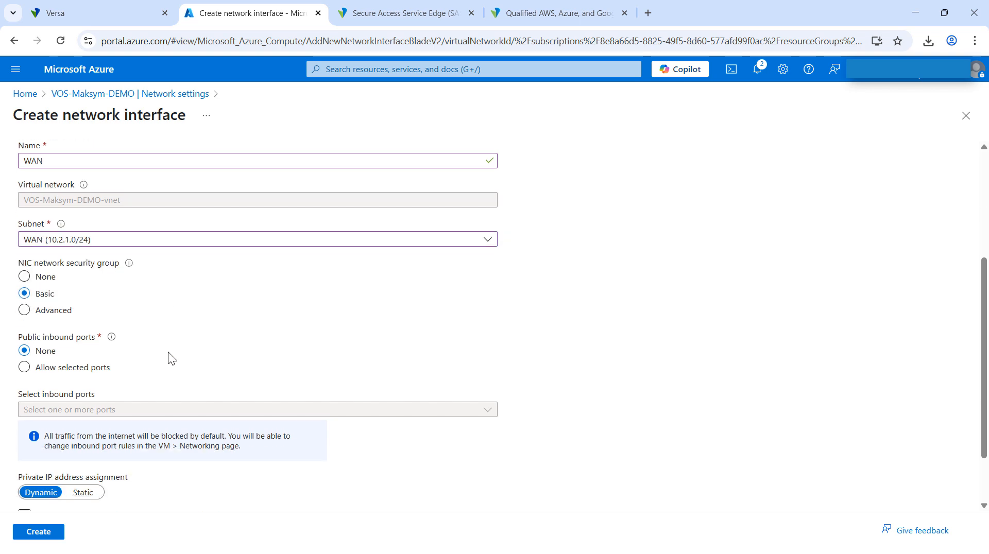
scroll(172, 359, "down", 1)
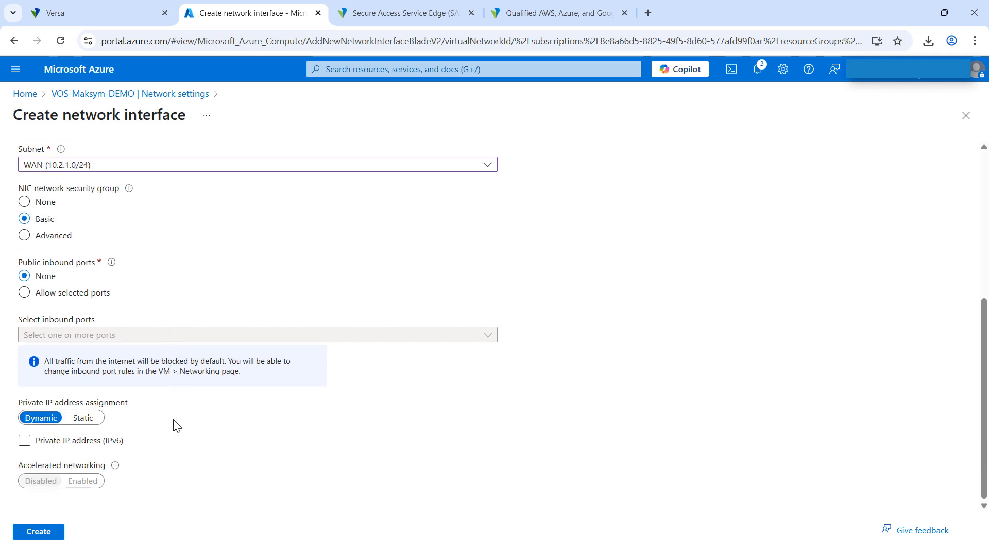
left_click(35, 539)
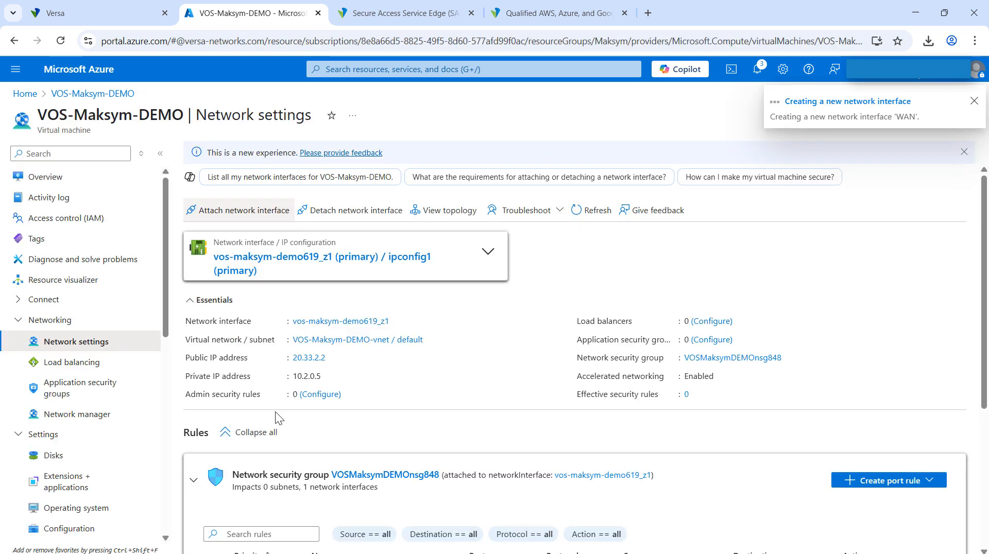
Create and attach a second network interface named LAN to the virtual machine, using the LAN (10.2.2.0/24) subnet and default settings.
left_click(246, 211)
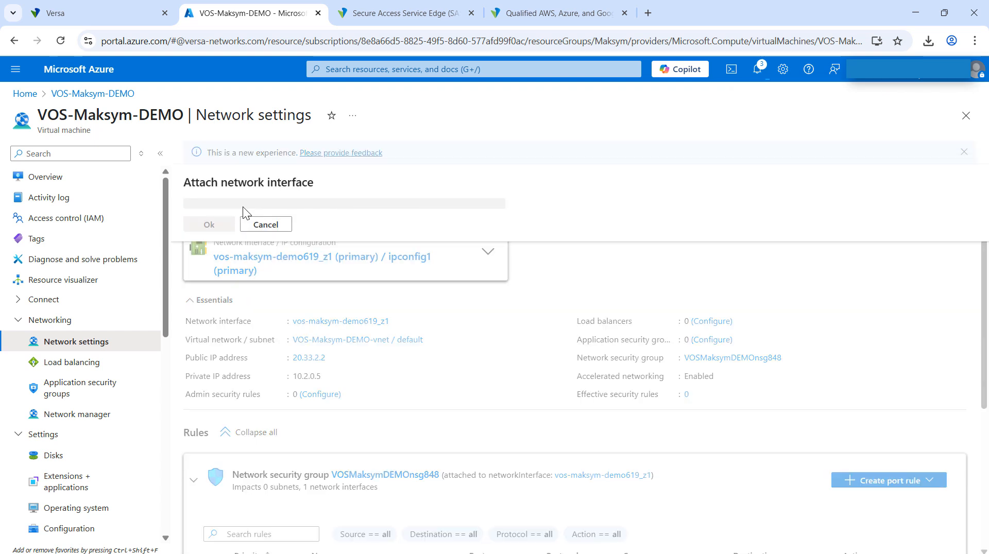
left_click(230, 225)
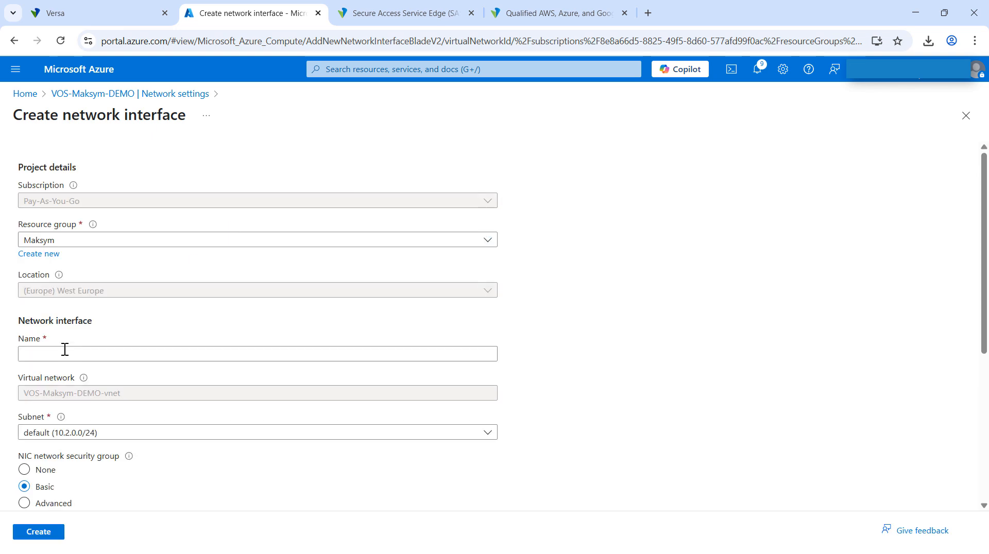
left_click(60, 355)
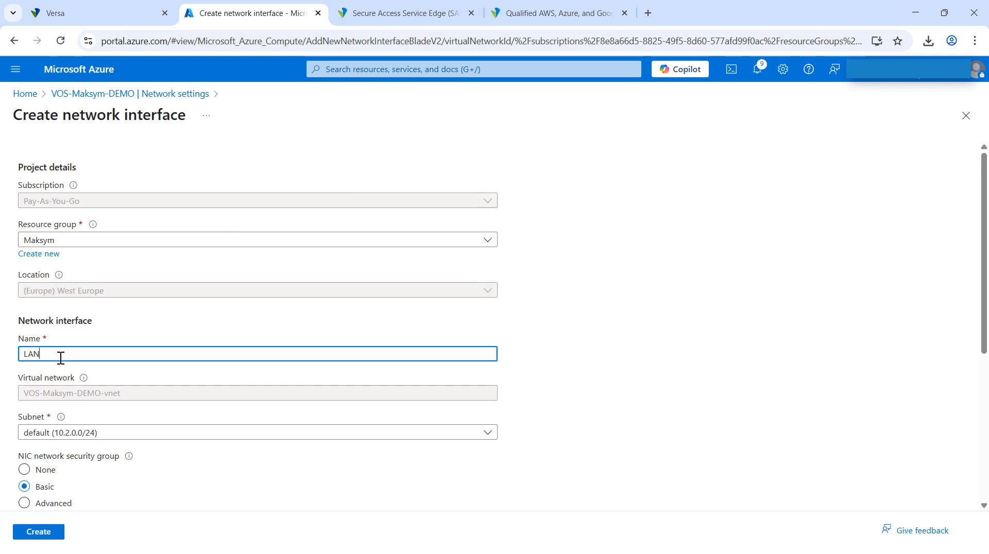
scroll(68, 400, "down", 1)
left_click(128, 369)
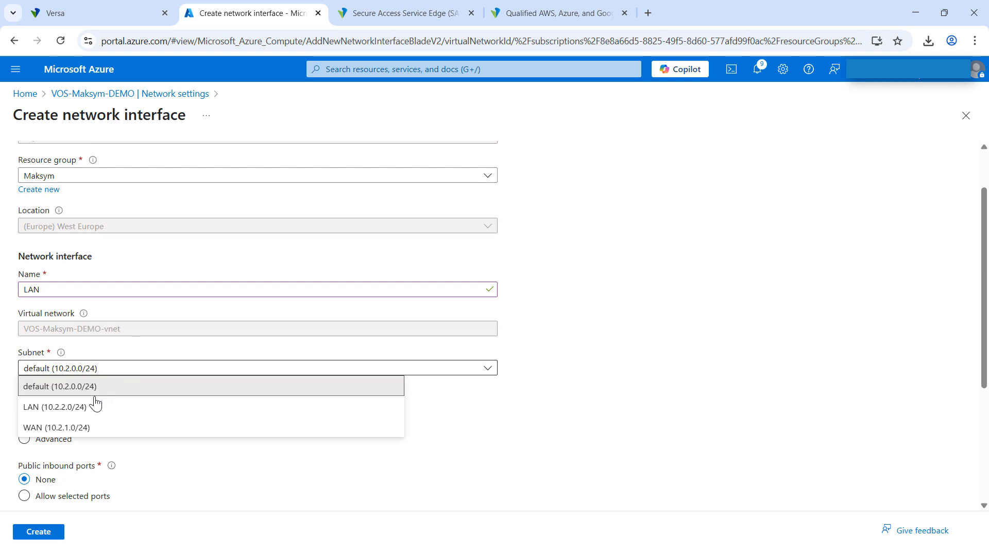
left_click(72, 407)
scroll(154, 443, "down", 3)
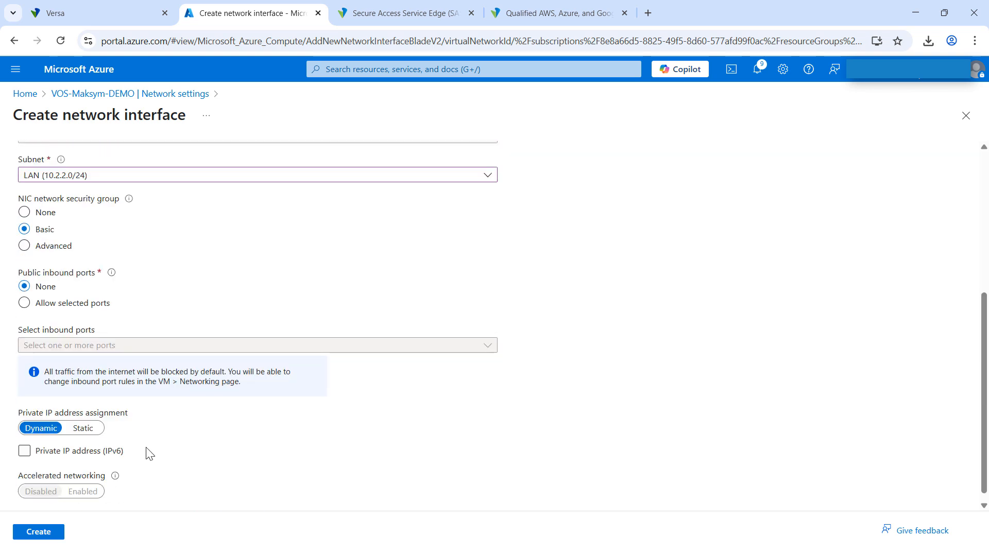
left_click(38, 536)
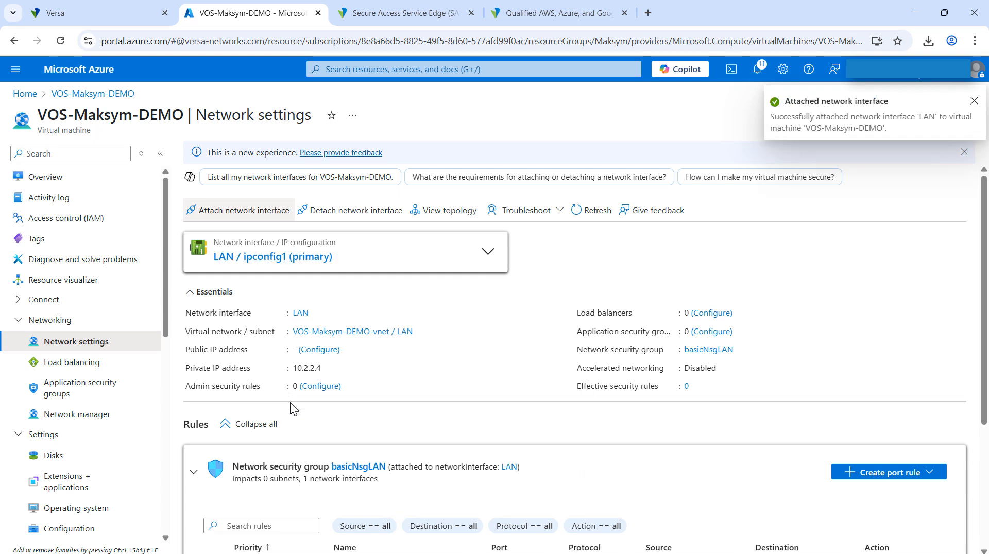
Open the WAN interface's IP configurations from the virtual machine's network settings, enable IP forwarding and apply the change.
left_click(489, 251)
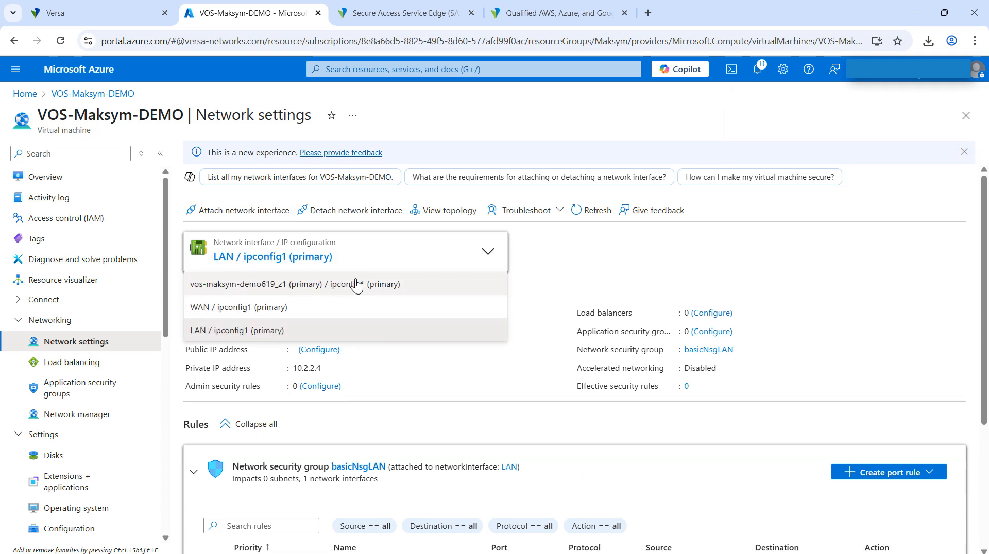
left_click(229, 308)
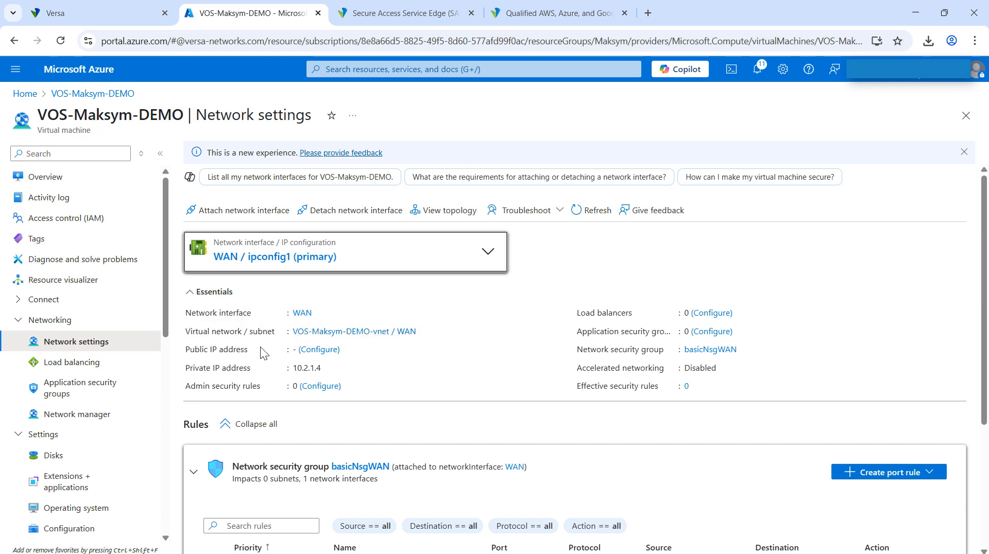
left_click_drag(184, 351, 240, 351)
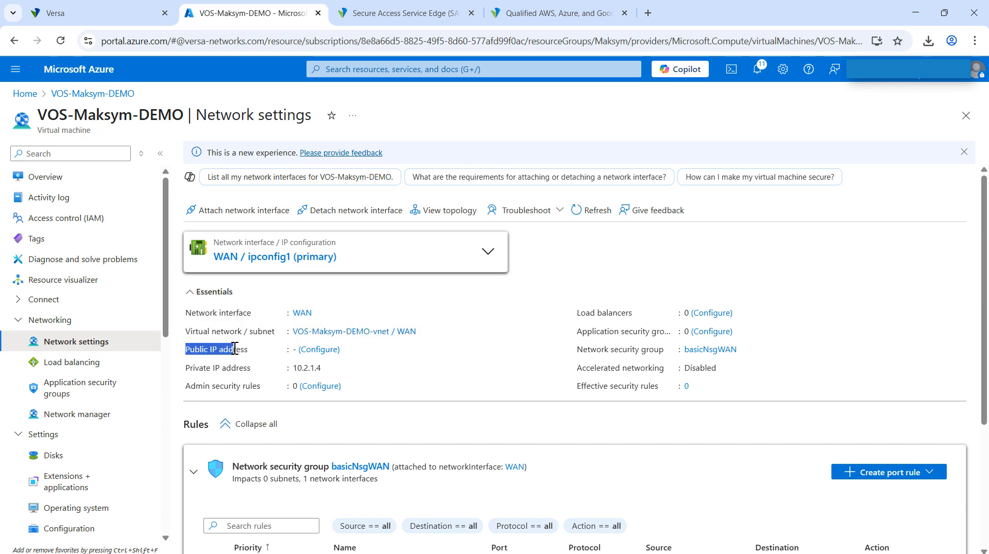
left_click(317, 354)
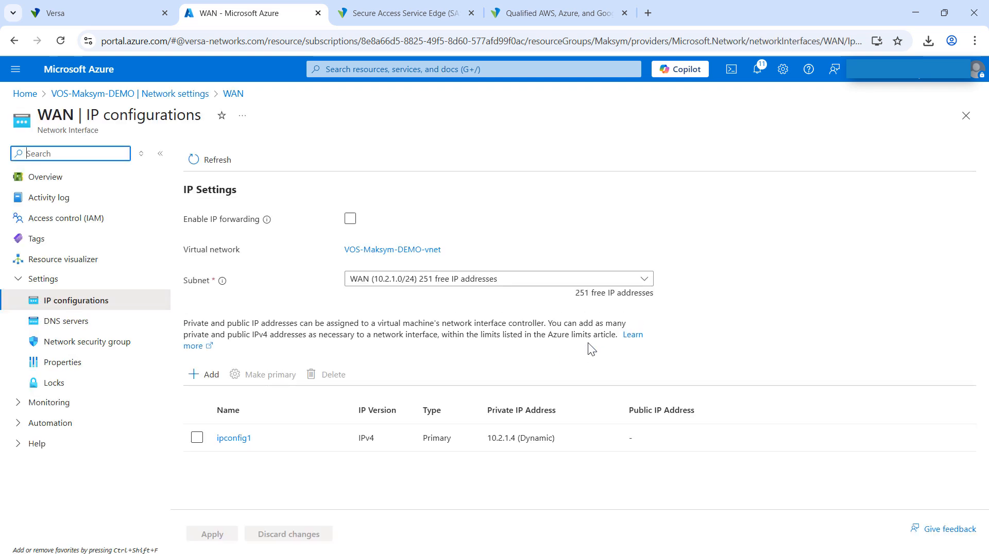
left_click(351, 221)
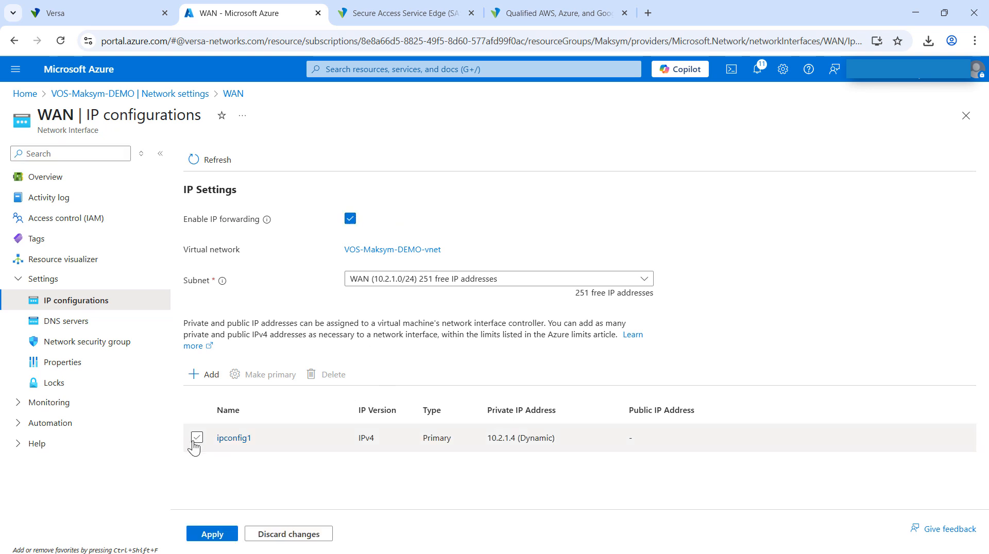
left_click(212, 535)
Associate the existing public IP address 51.136.112.76 with the WAN interface's ipconfig1, save it and open the interface's overview.
left_click(233, 438)
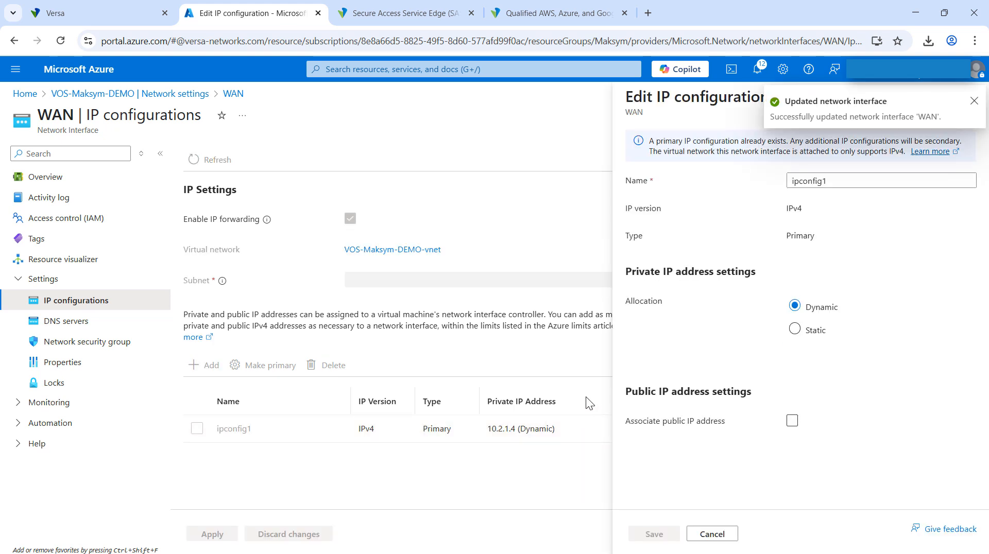
left_click(792, 422)
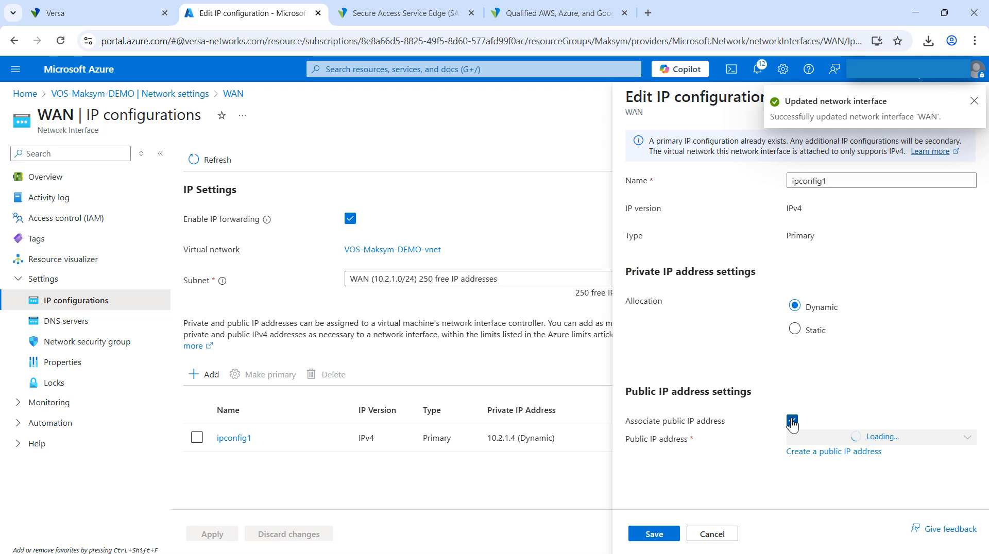
left_click(960, 438)
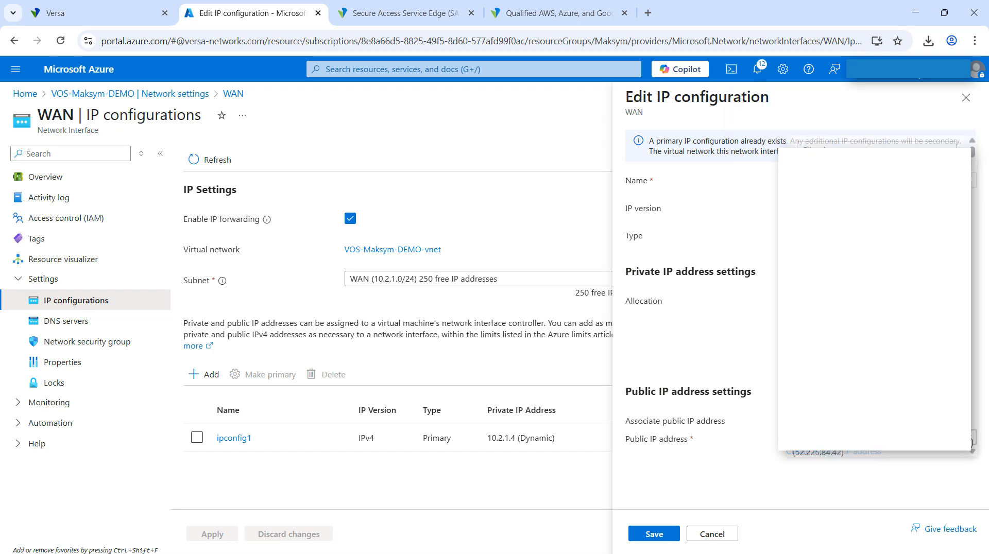
type("maks")
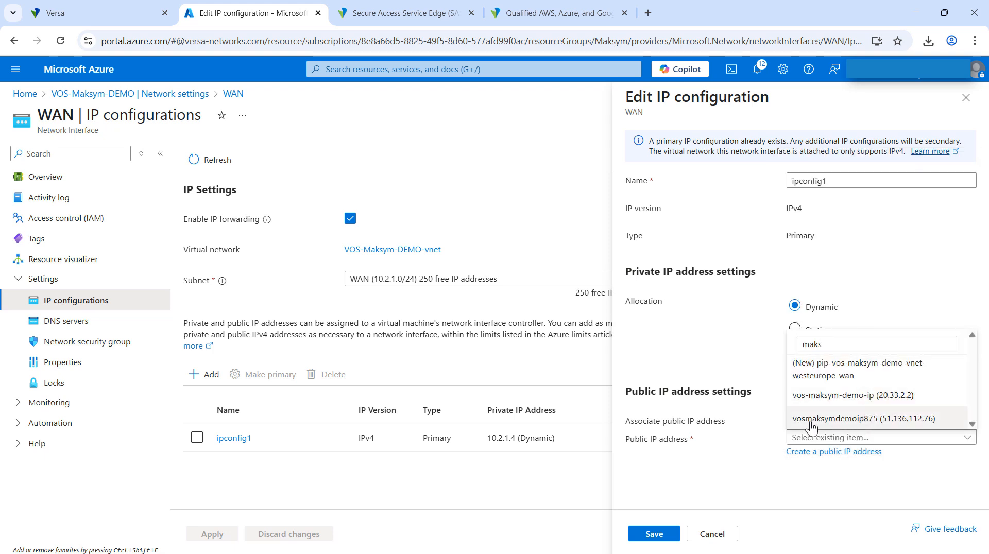
left_click(855, 419)
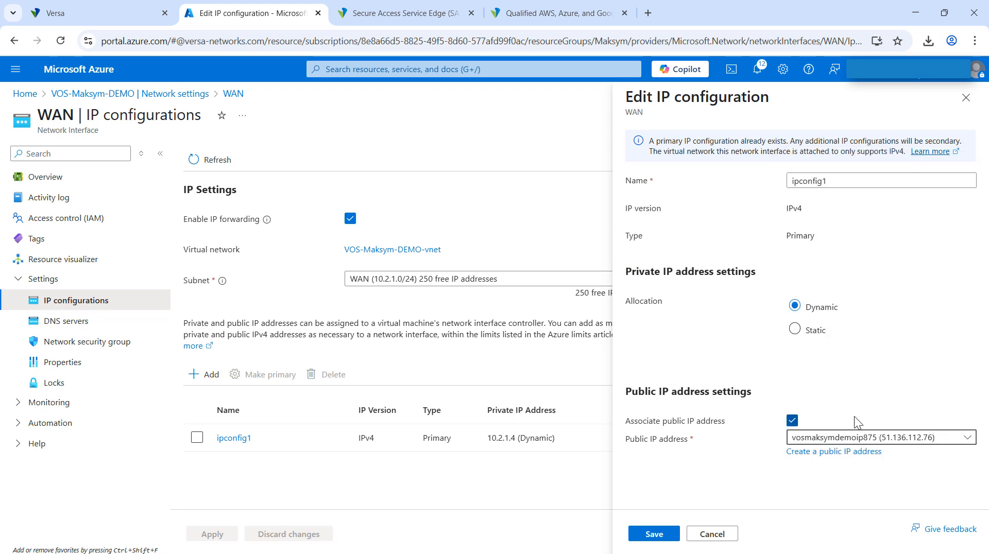
left_click(651, 536)
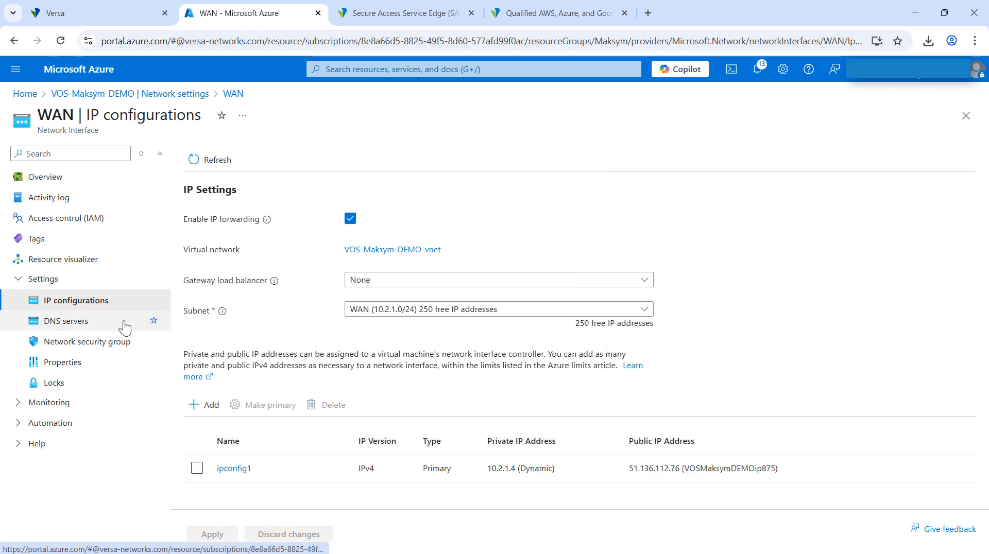
left_click(45, 178)
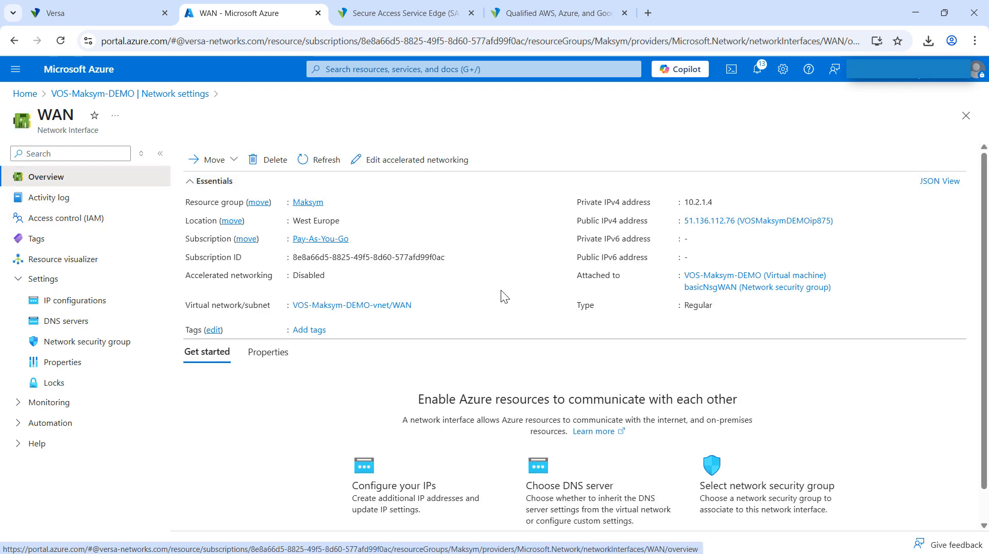
Return to the demo virtual machine from the portal home page, start it and check its status.
left_click(24, 94)
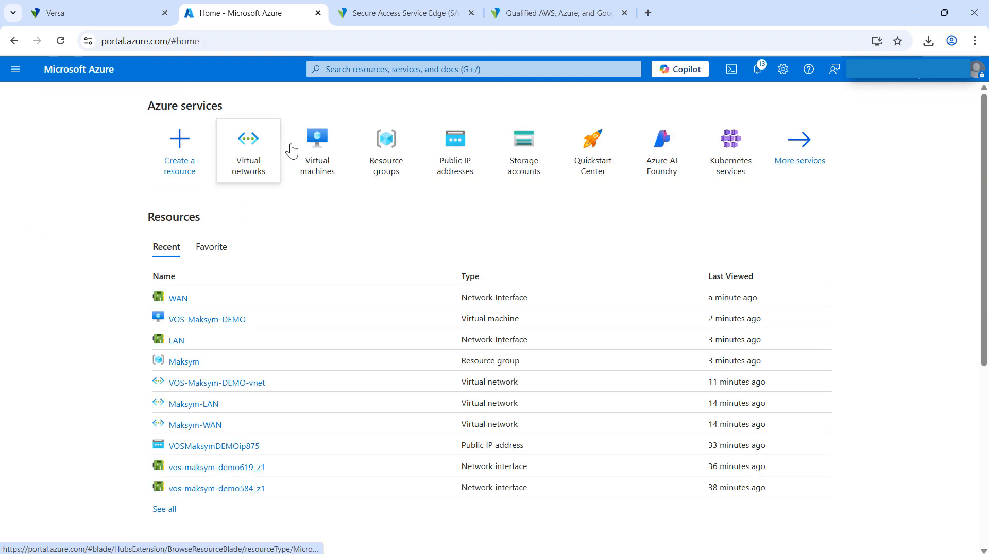
left_click(221, 320)
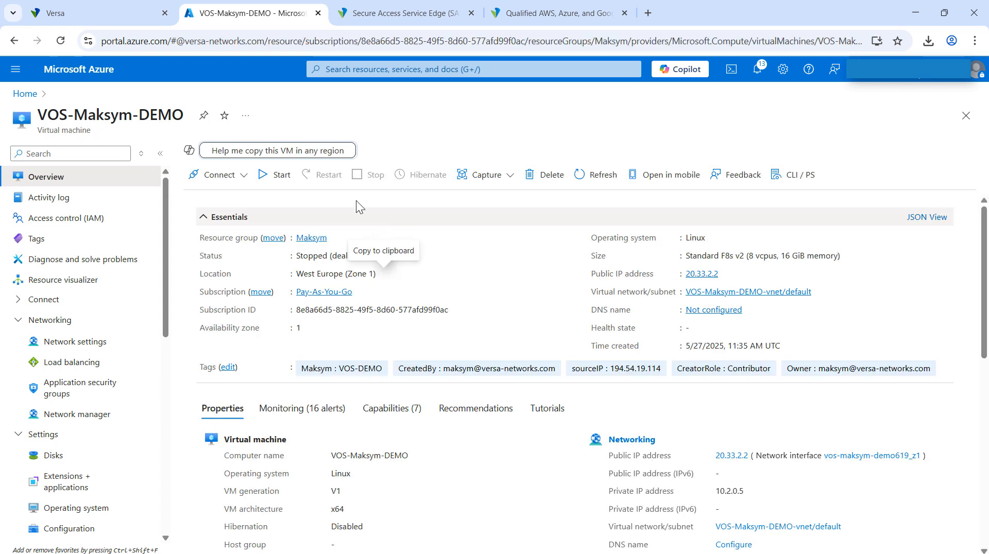
left_click(265, 179)
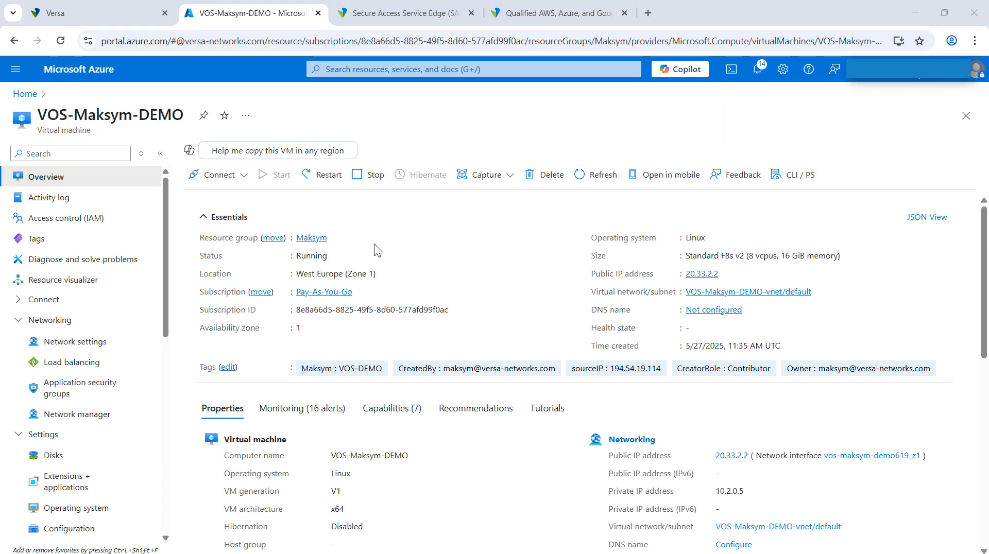
double_click(308, 253)
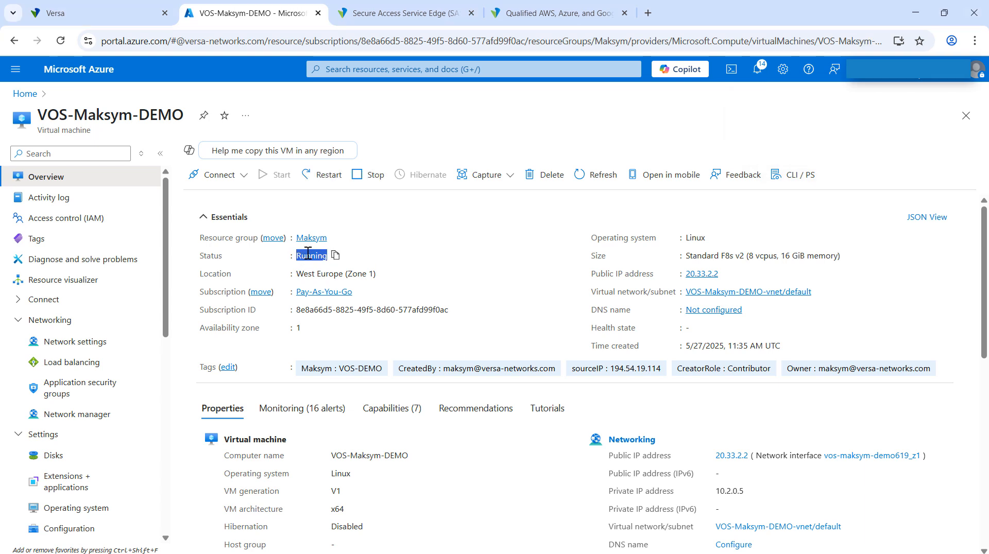
left_click(442, 277)
Open the virtual machine's serial console and log in as admin with the account password.
scroll(110, 317, "down", 10)
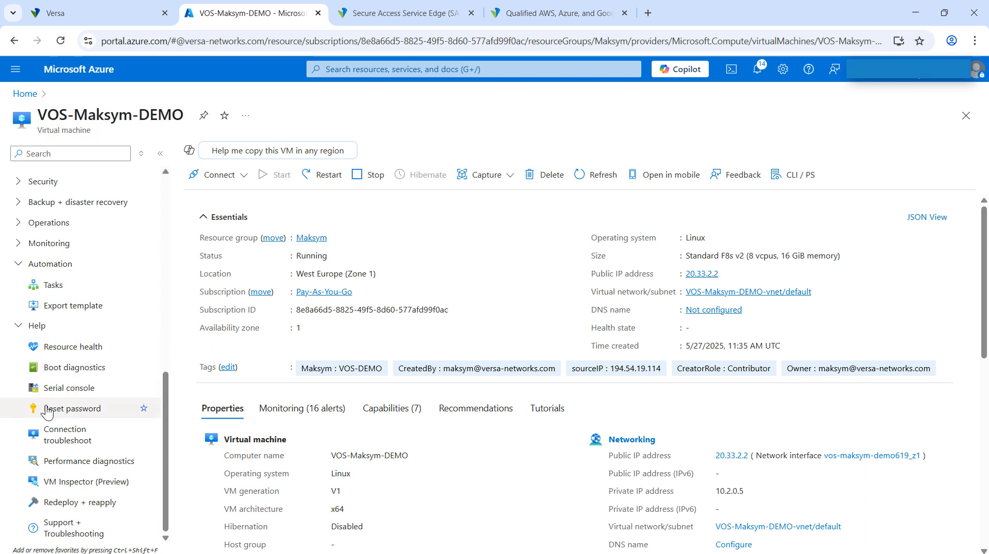
left_click(47, 395)
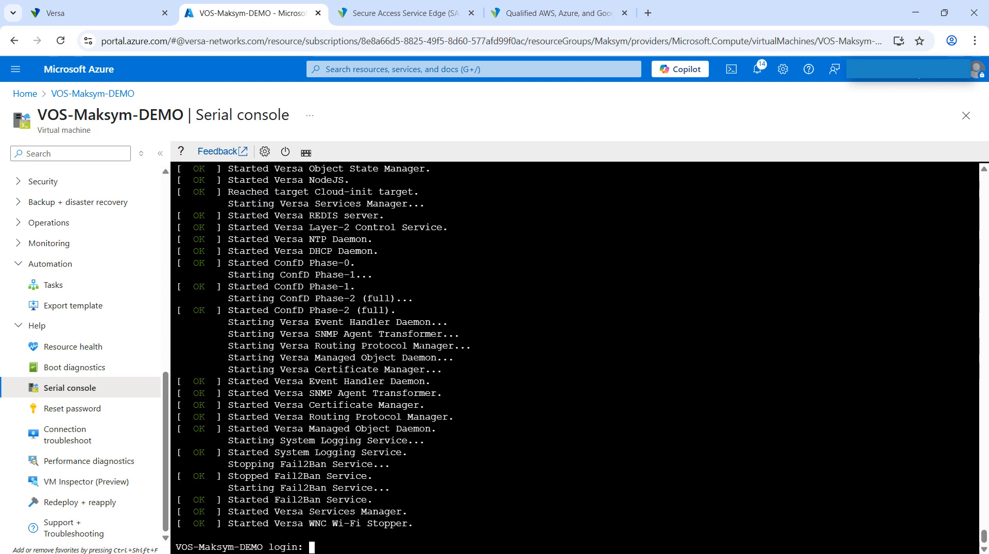
type("admin")
key("Return")
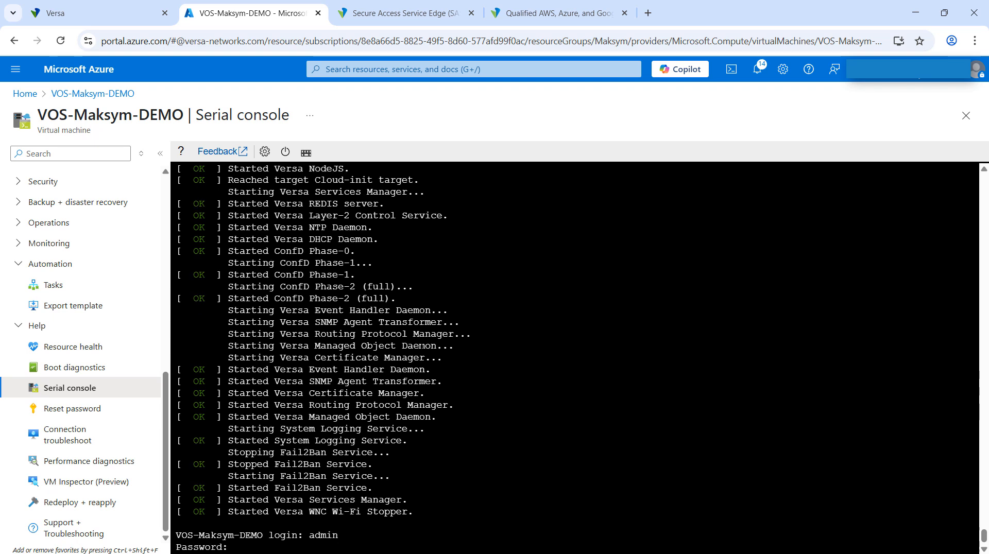
key("Return")
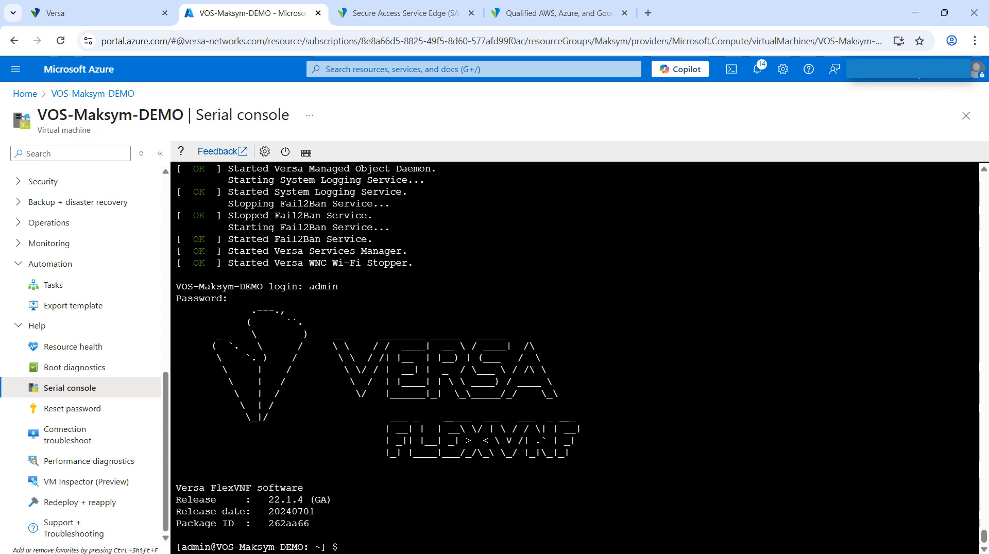
Open the SSH daemon configuration file /etc/ssh/sshd_config in vim with sudo.
type("sudo vim /etc/ssh/")
key("Tab")
key("Tab")
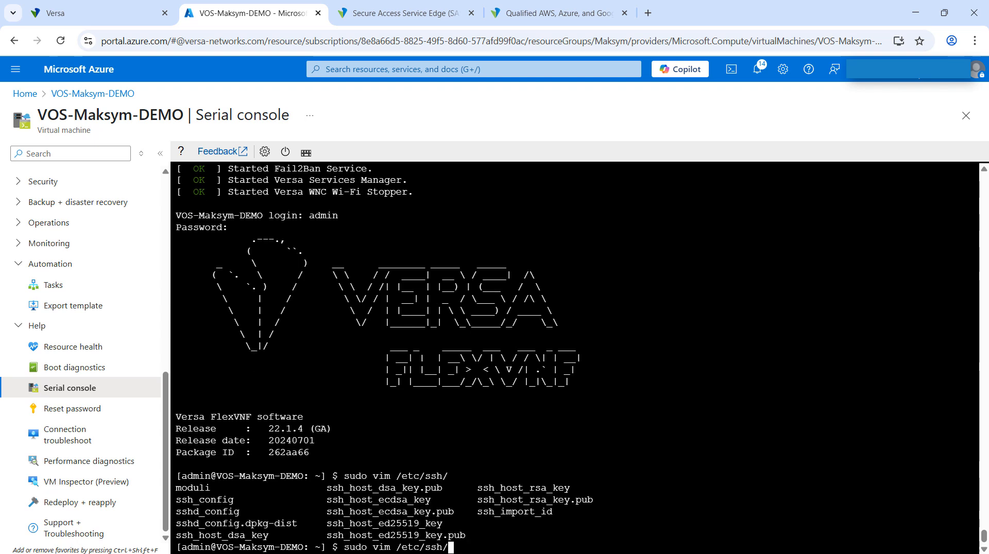
type("sshd_co")
key("Tab")
key("Tab")
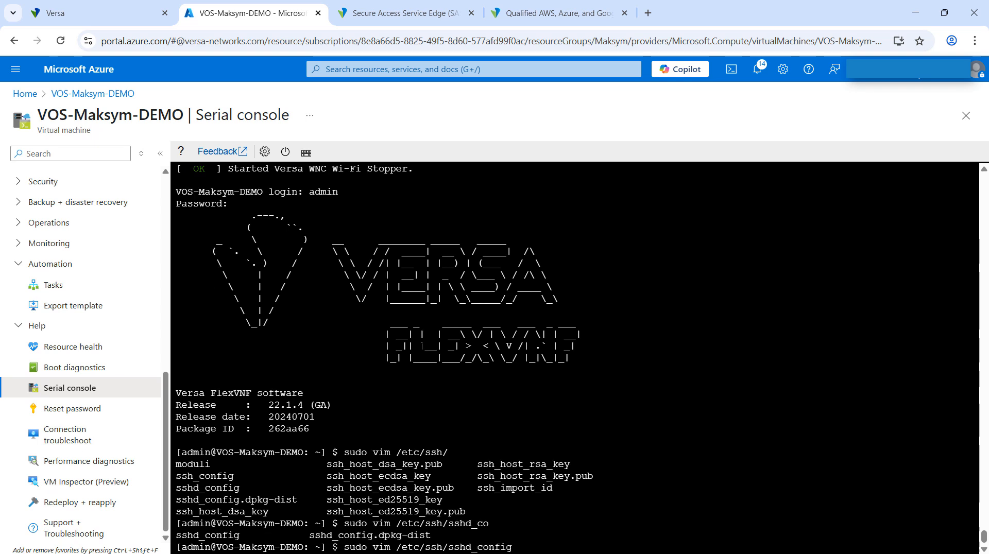
key("Return")
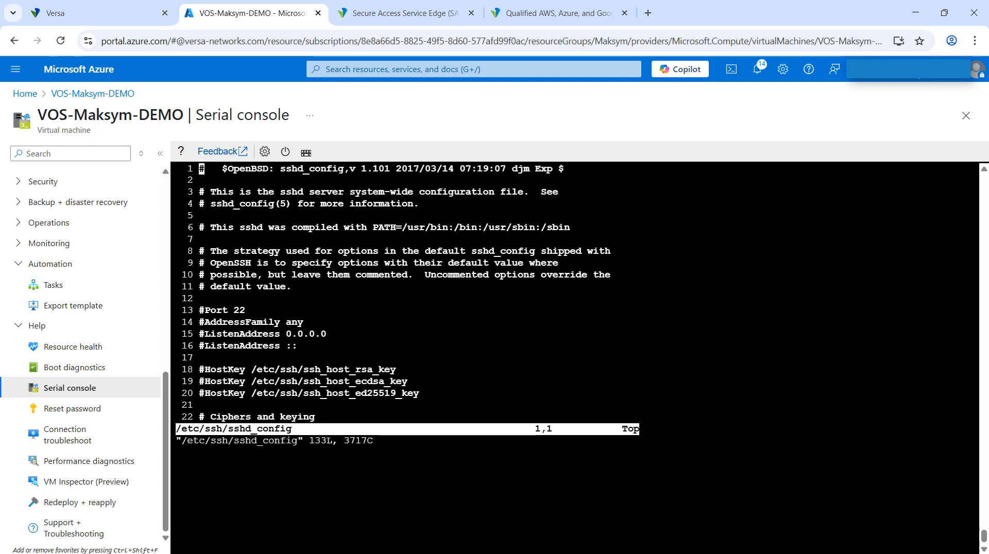
type("/")
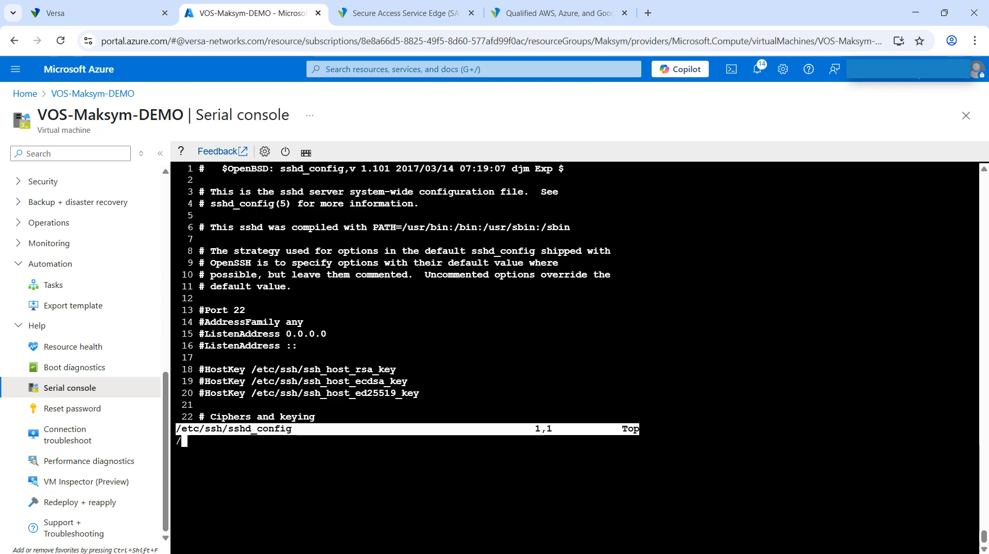
type("passwor")
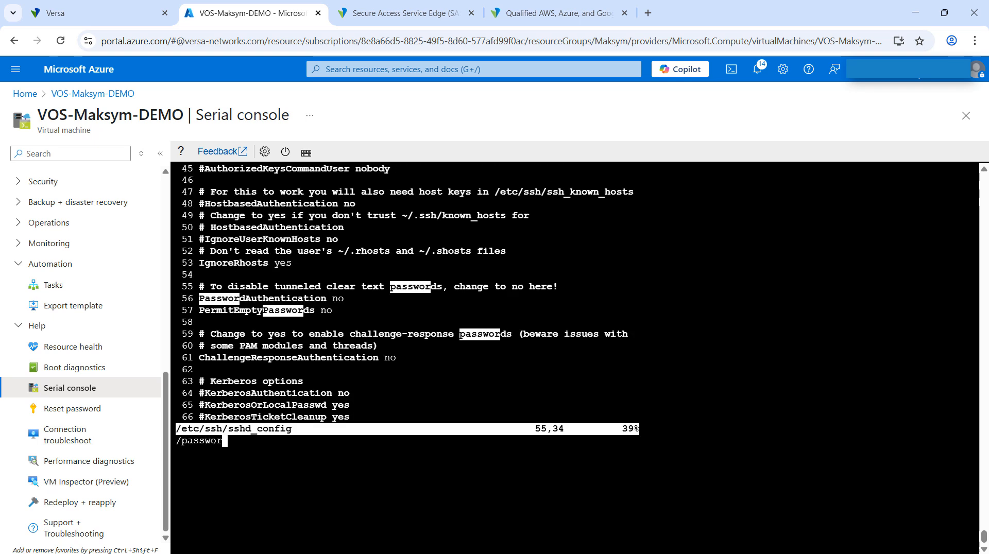
key("Escape")
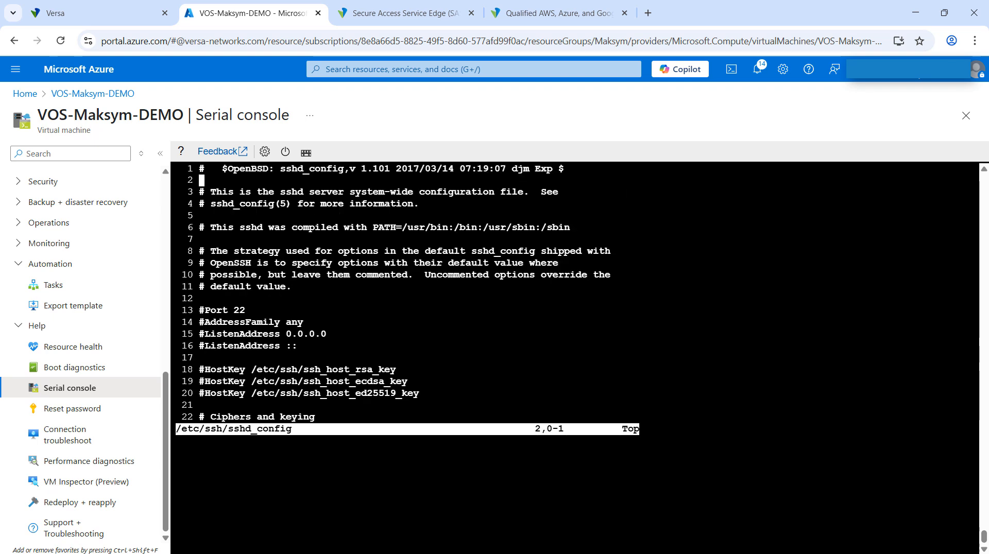
key("Down")
key("Down")
key("Down")
key("Down")
key("Down")
key("Down")
key("Down")
key("Down")
key("Down")
key("Down")
key("Down")
Search sshd_config for "passwor" and set PasswordAuthentication to yes.
type("/passwor")
key("Return")
key("Down")
key("Down")
key("Down")
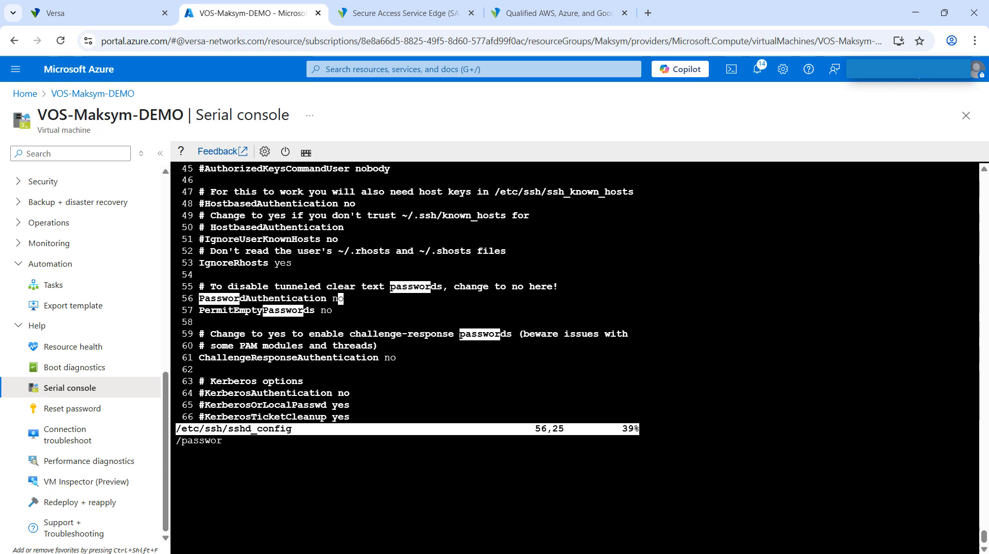
key("Up")
key("Up")
key("a")
key("BackSpace")
key("BackSpace")
type("yes")
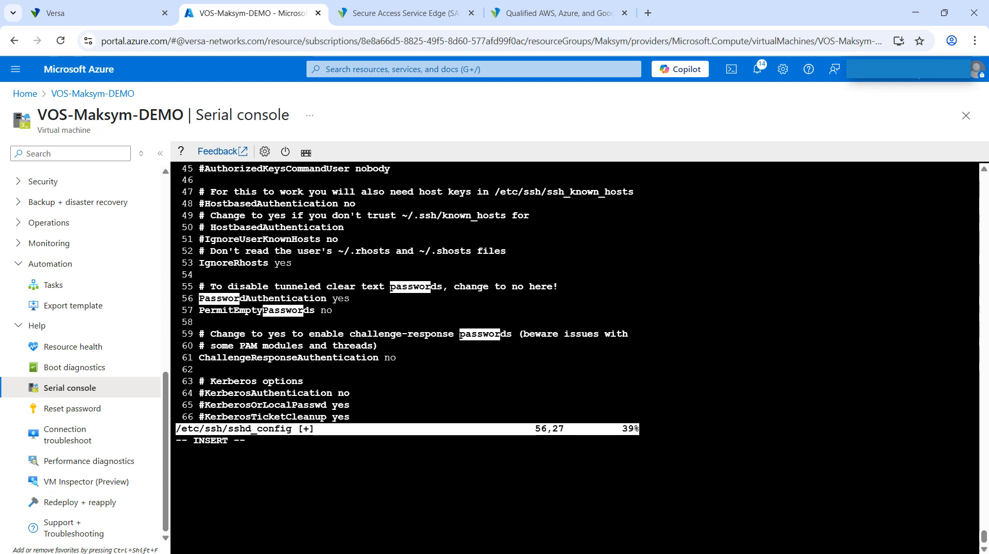
Review the remaining settings in sshd_config down to the end of the file.
key("Down")
key("Down")
key("Down")
key("Down")
key("Down")
key("Down")
key("Down")
key("Down")
key("Down")
key("Down")
key("Down")
key("Down")
key("Down")
key("Down")
key("Down")
key("Down")
key("Down")
key("Down")
key("Down")
key("Down")
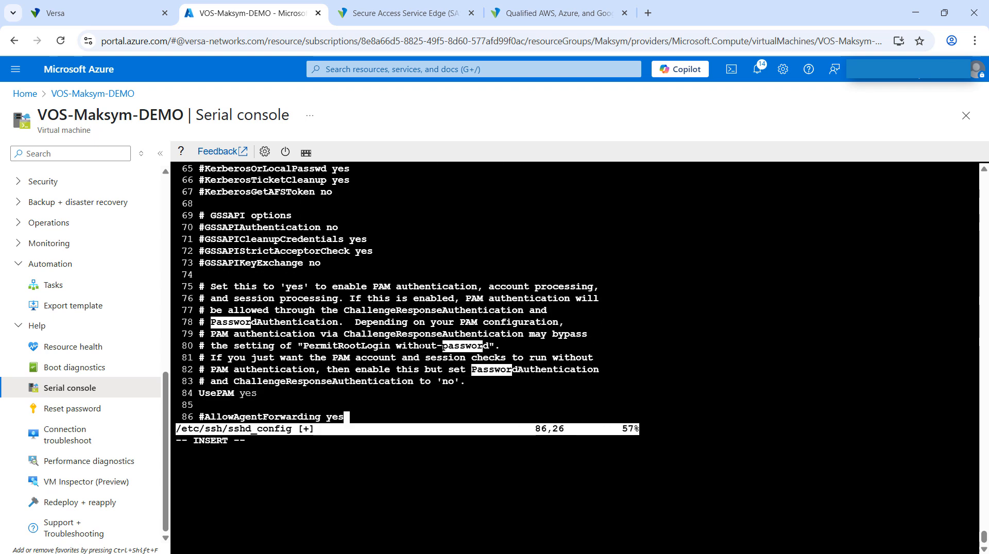
key("Down")
key("Down")
key("Down")
key("Down")
key("Down")
key("Down")
key("Down")
key("Down")
key("Down")
key("Down")
key("Down")
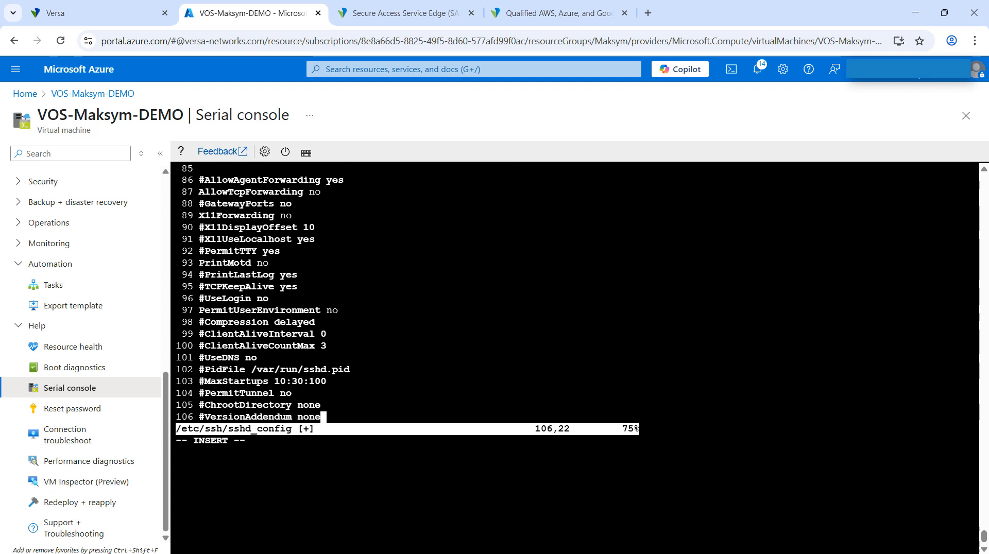
key("Down")
key("Down")
key("Down")
key("Down")
key("Down")
key("Down")
key("Down")
key("Down")
key("Down")
key("Down")
key("Down")
key("Down")
key("Down")
key("Down")
key("Down")
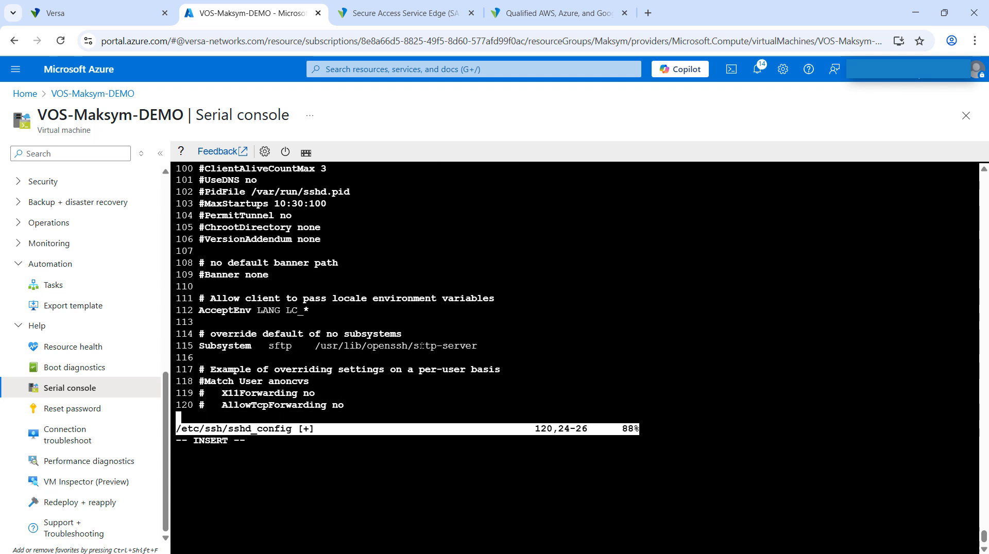
key("Down")
key("Down")
key("Down")
key("Down")
key("Down")
key("Down")
key("Down")
key("Down")
key("Down")
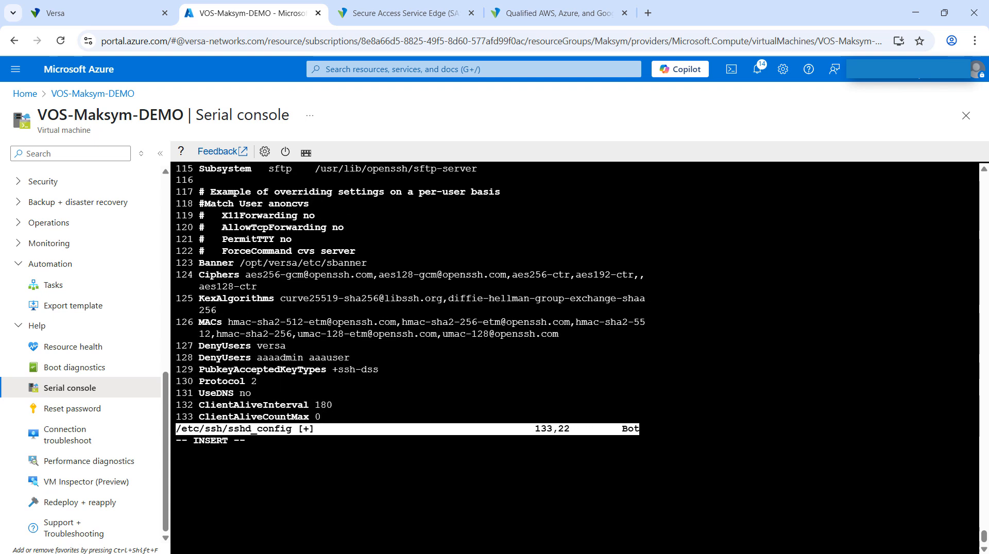
Save the edited sshd_config and quit vim to return to the shell prompt.
key("Escape")
type(":wq")
key("Return")
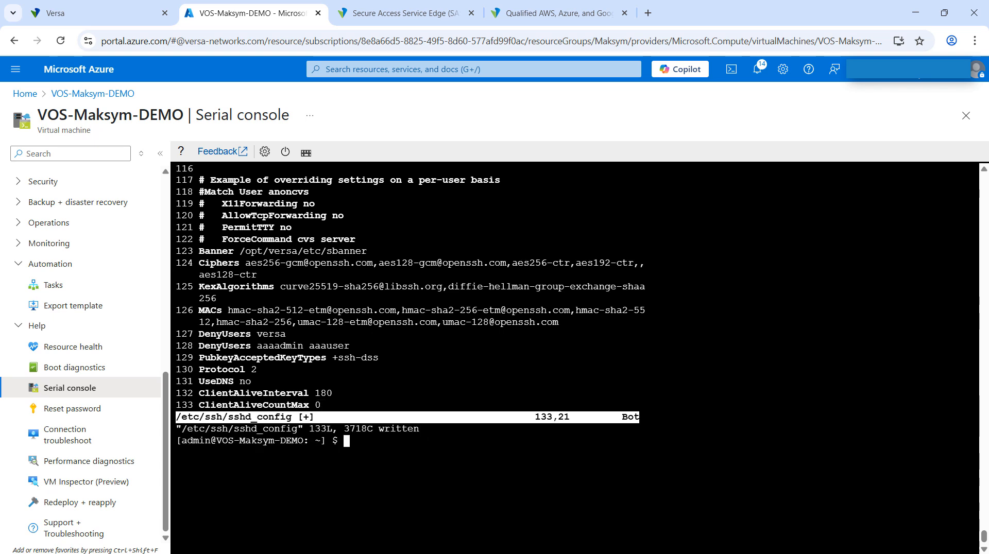
key("Return")
key("Return")
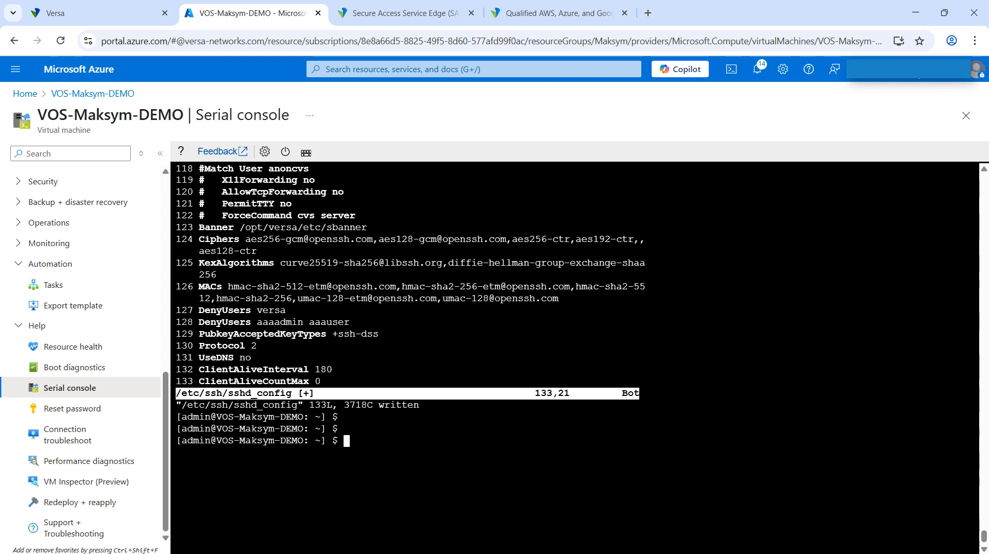
Restart the SSH service with sudo systemctl restart ssh.
type("sudo systemctl restart ssh")
key("Tab")
key("Tab")
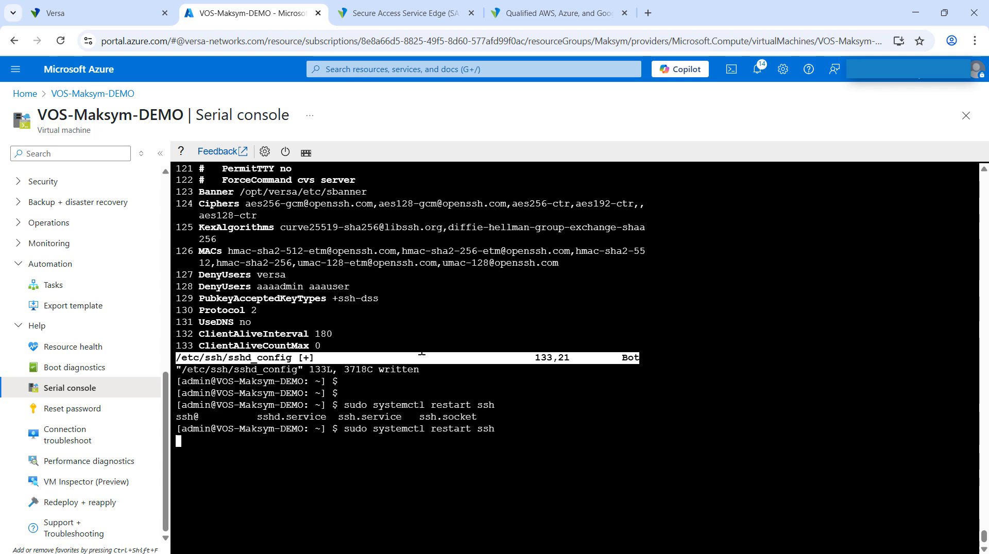
key("Return")
Check the SSH service with sudo systemctl status ssh and return to the shell prompt.
type("sudo system")
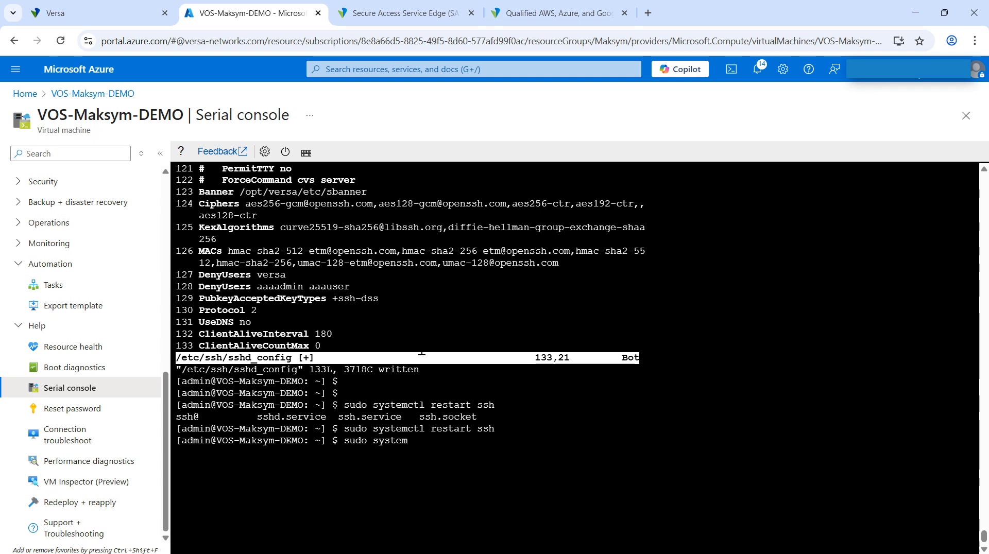
type("ctl status ssh")
key("Return")
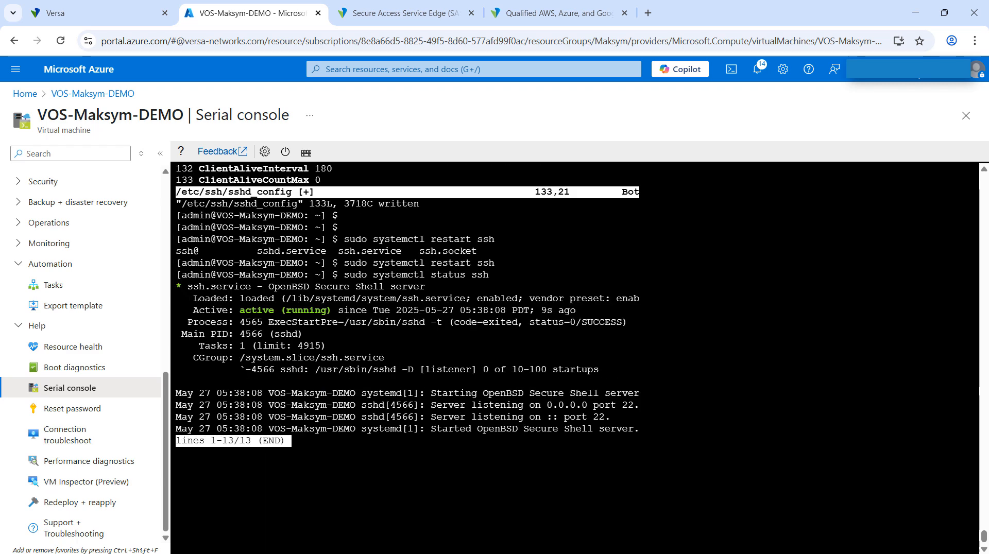
key("q")
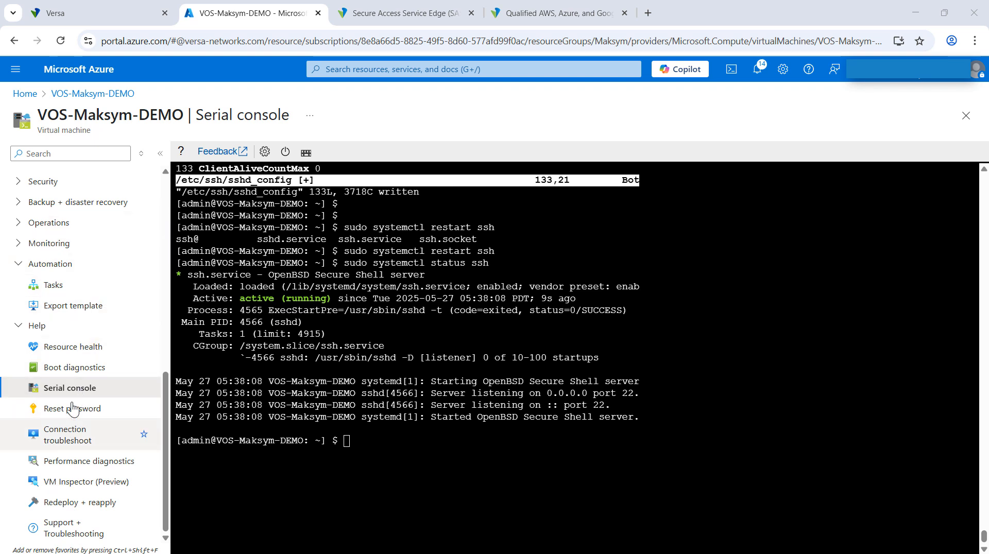
Switch the virtual machine's network settings to its primary interface and copy the public IP address 20.33.2.2.
scroll(72, 410, "up", 10)
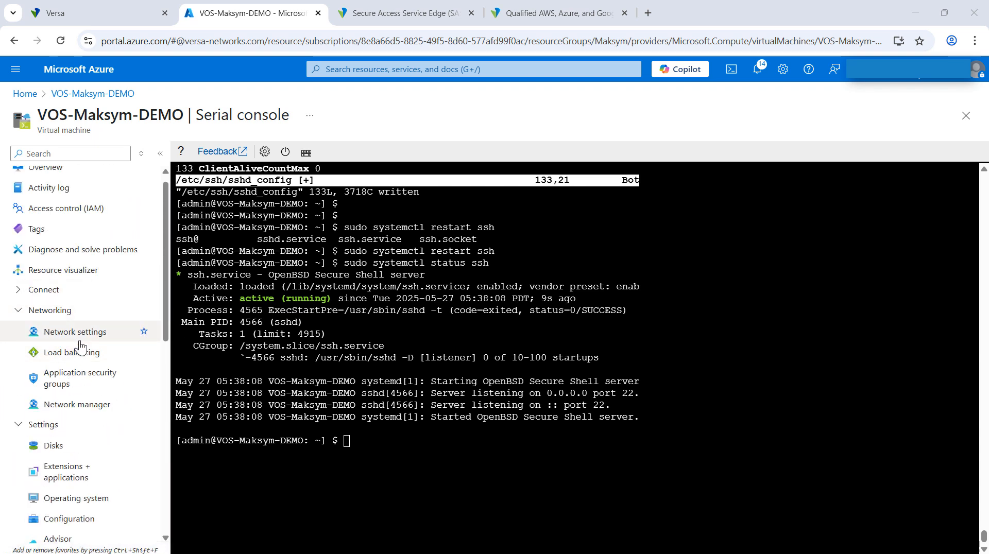
left_click(71, 337)
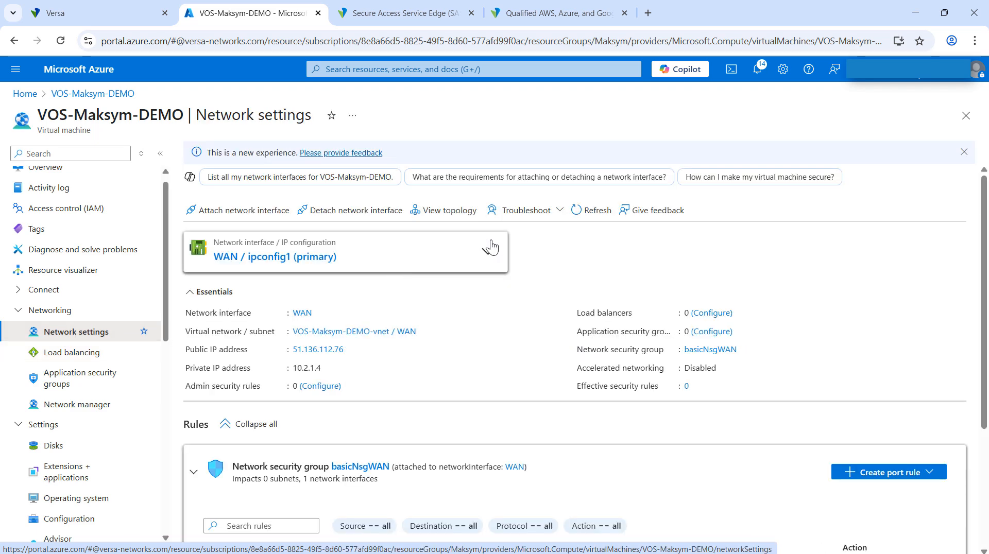
left_click(491, 248)
left_click(283, 286)
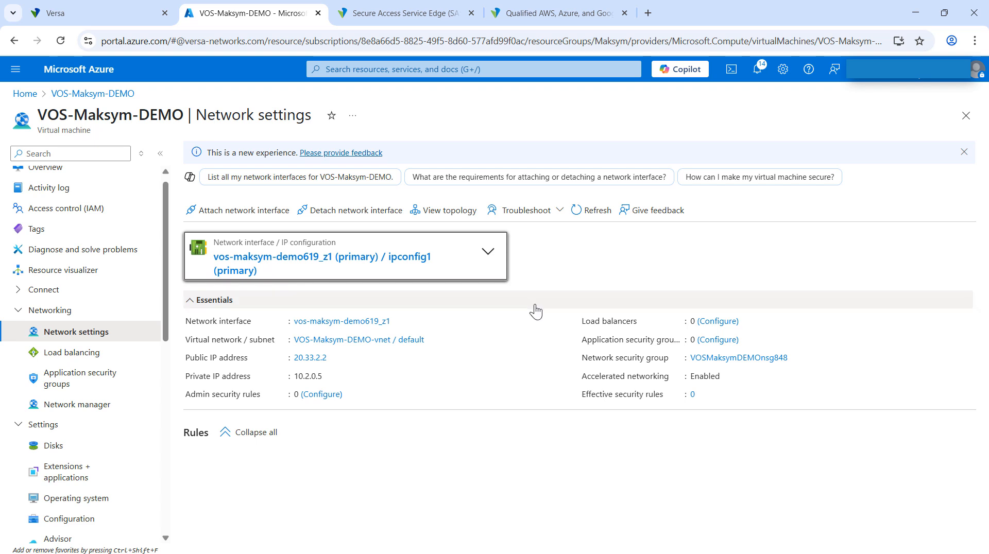
left_click(333, 360)
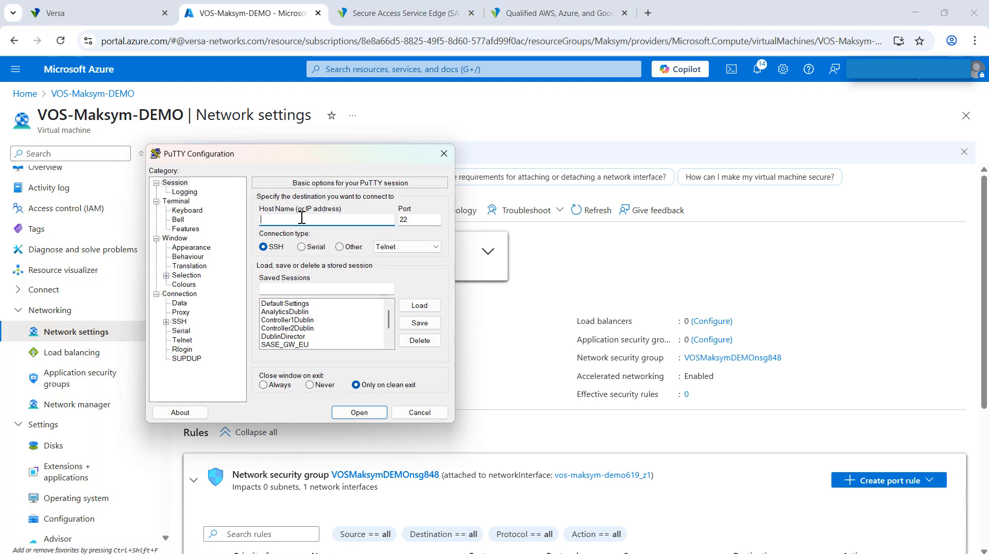
Connect to 20.33.2.2 over SSH in PuTTY, log in as admin with the account password and maximize the terminal.
key("ctrl+v")
left_click(366, 412)
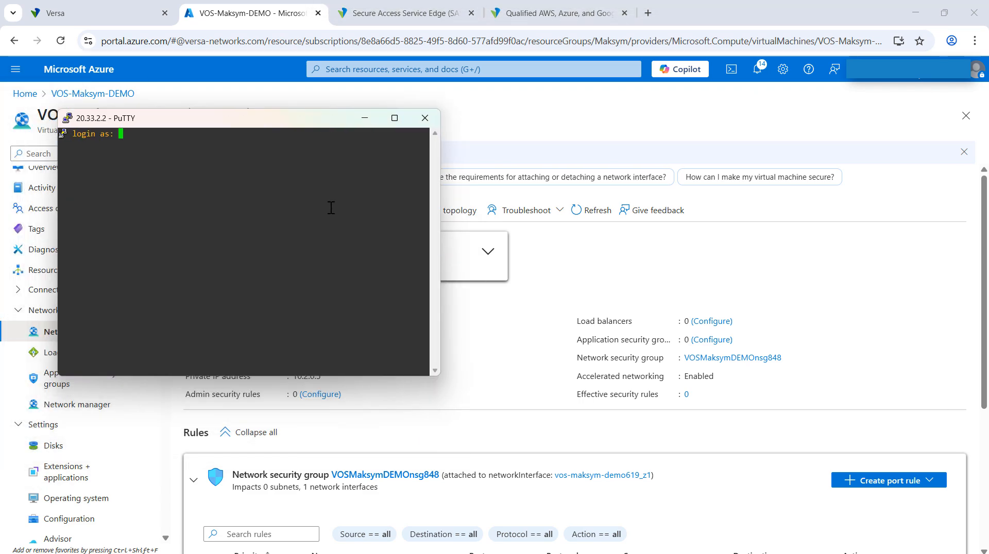
type("admin")
key("Return")
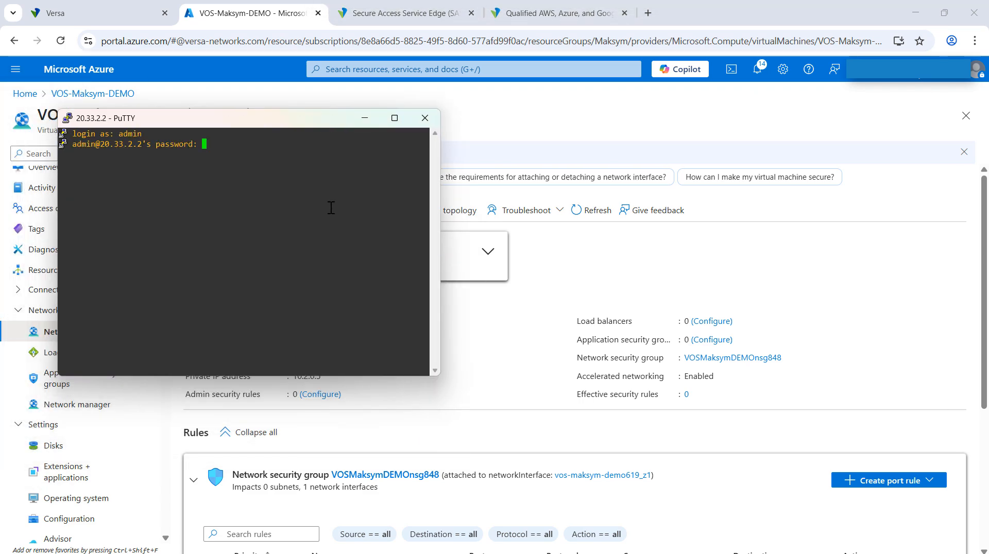
key("Return")
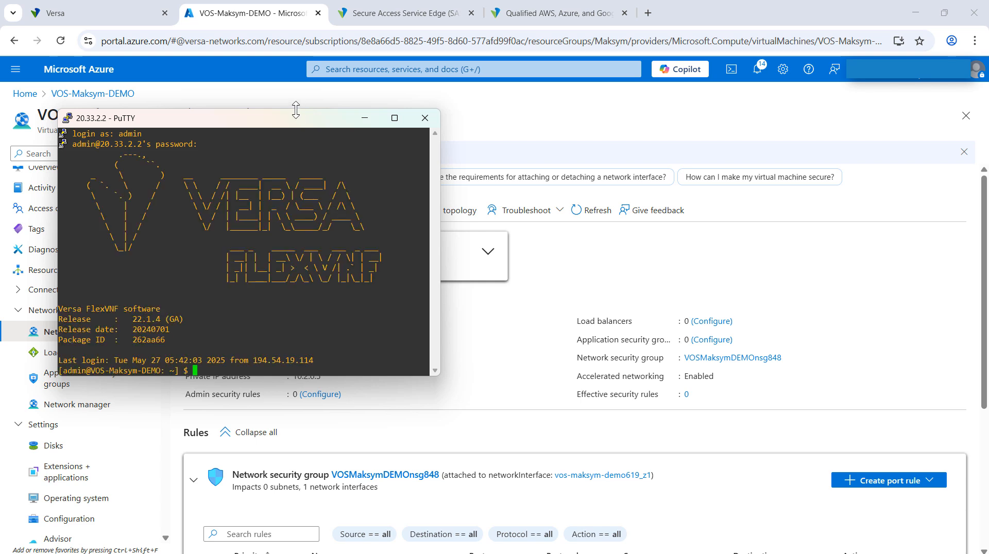
double_click(276, 124)
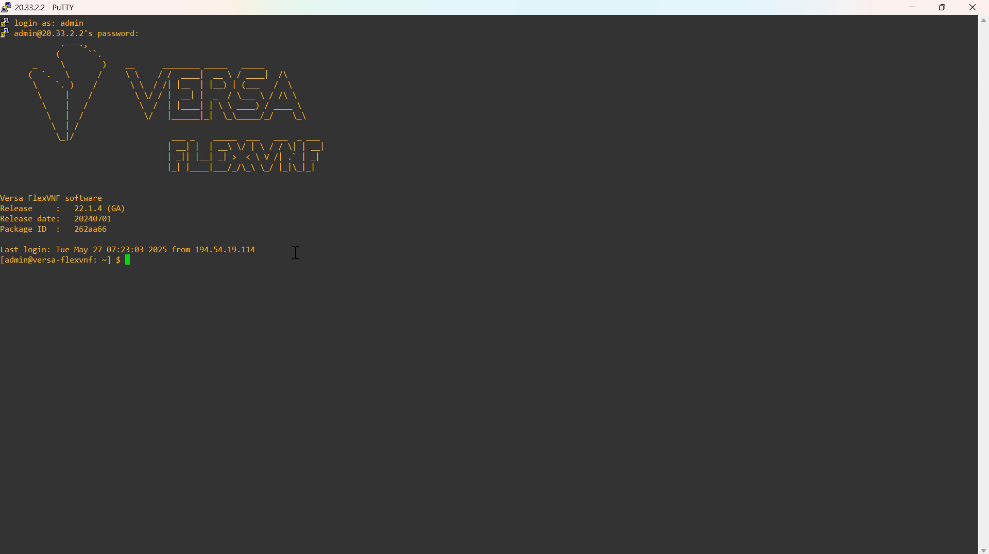
Start the Versa CLI, run show interfaces brief and examine the vni-0/0 row.
type("cli")
key("Return")
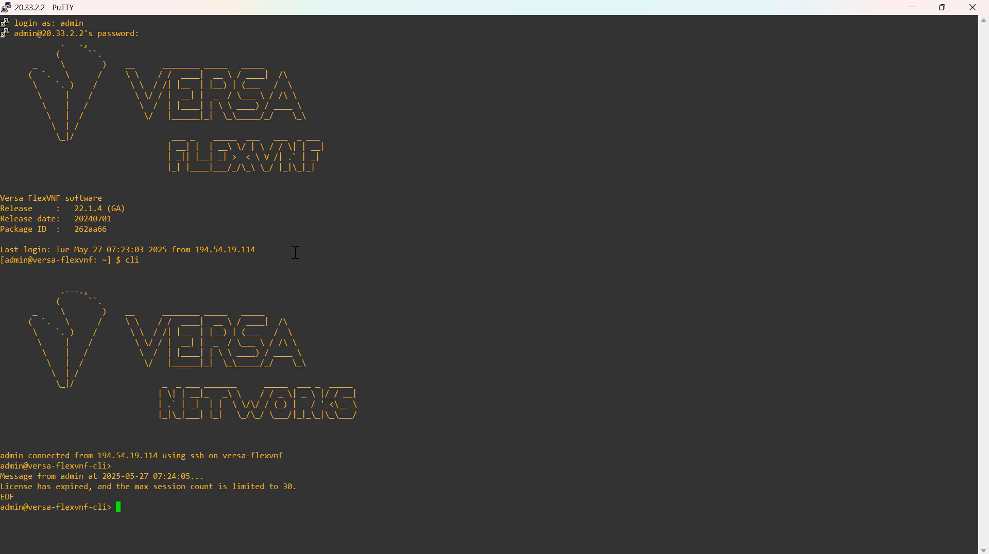
type("show interfaces brief")
key("Return")
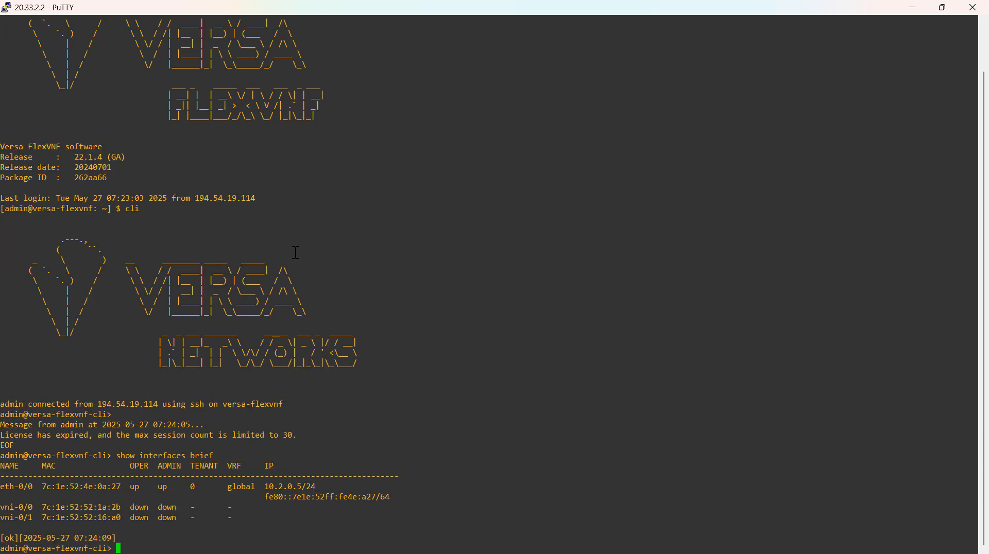
left_click_drag(2, 508, 181, 509)
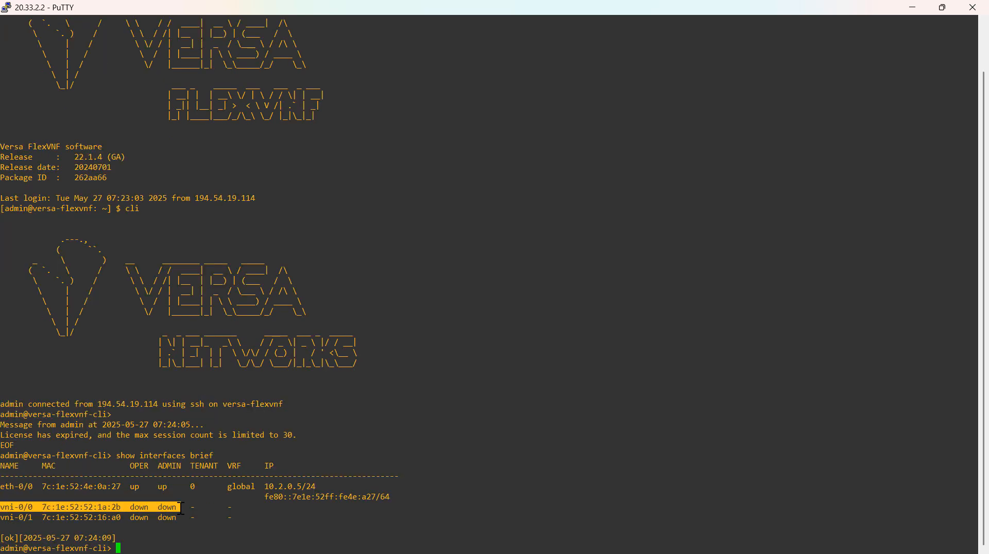
left_click(400, 404)
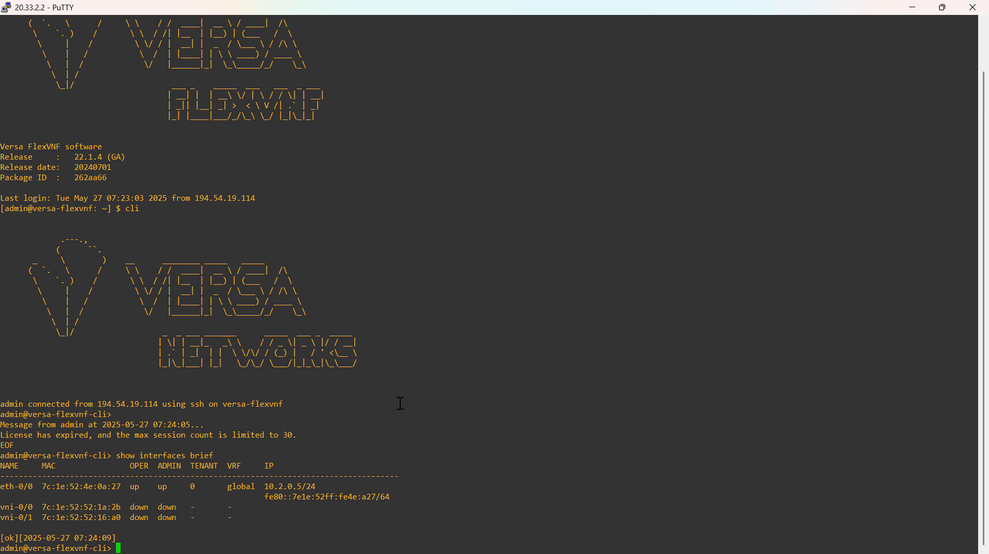
In configuration mode, load and merge /opt/versa/etc/bootcfg/default-device.cfg and commit the configuration.
type("configure")
key("Return")
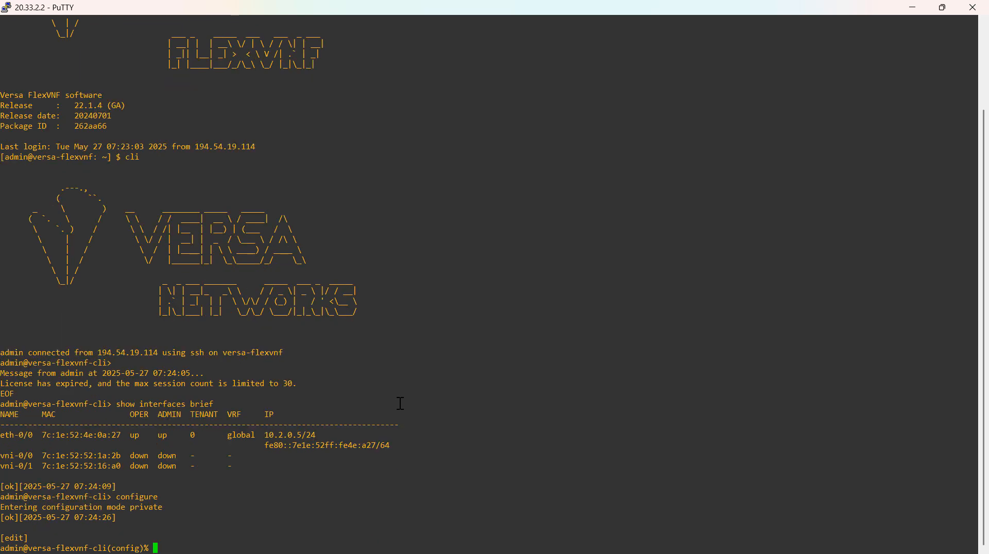
type("load merge /opt/versa/etc/bootcfg/de")
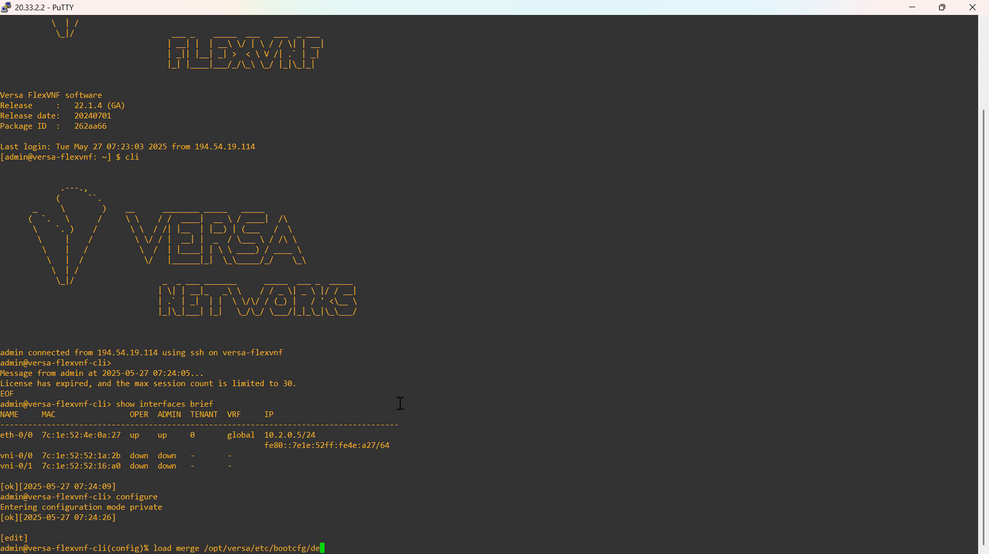
type("fault-device.cfg")
key("Return")
type("commit")
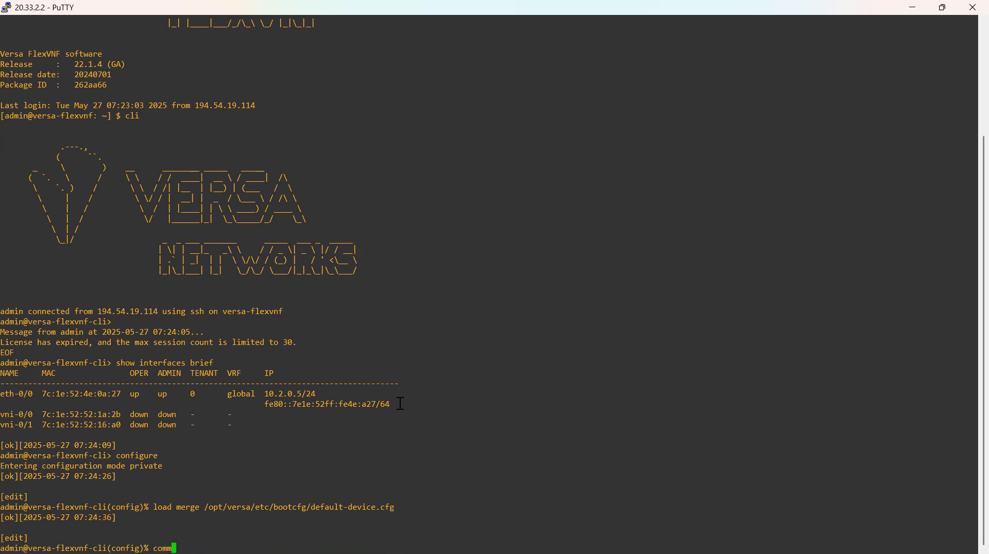
key("Return")
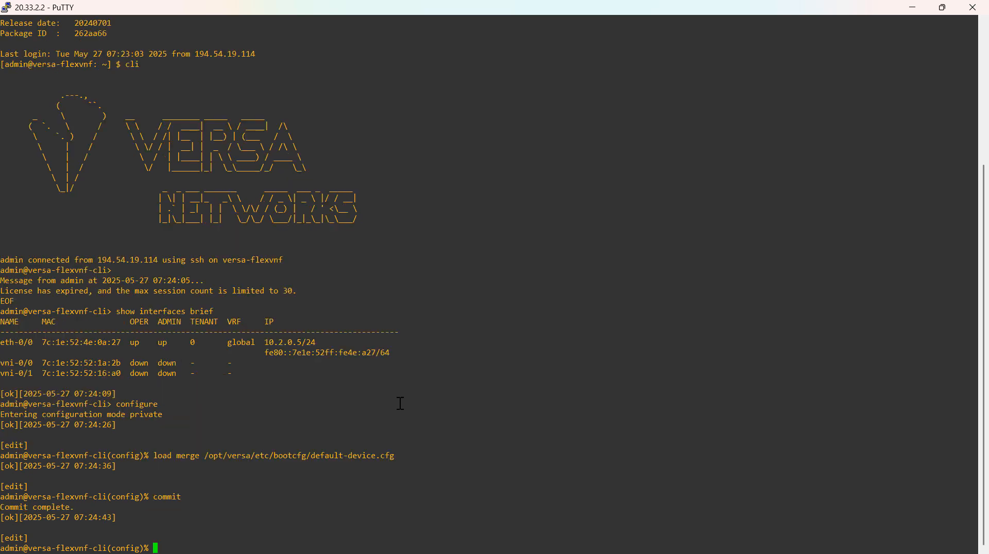
Exit configuration mode, run show interfaces brief again and examine the vni-0/0.0 and vni-0/1.0 rows.
type("exit")
key("Return")
type("show ")
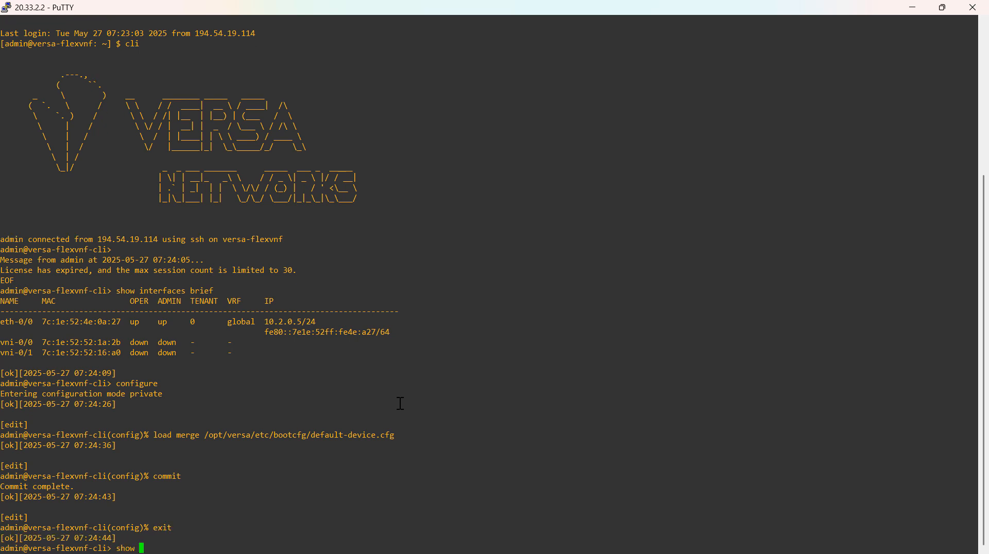
type("interfaces brief")
key("Return")
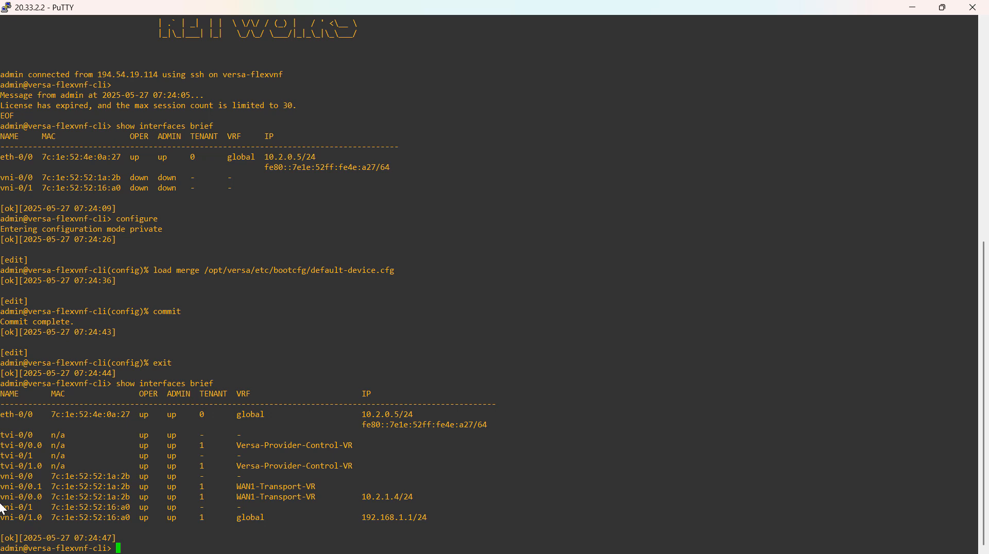
left_click_drag(10, 497, 412, 497)
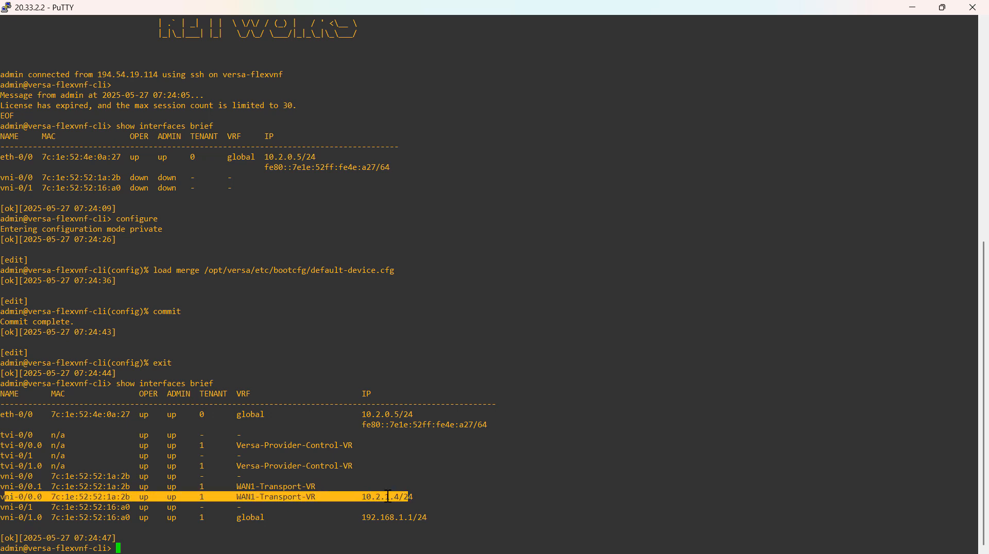
left_click(381, 497)
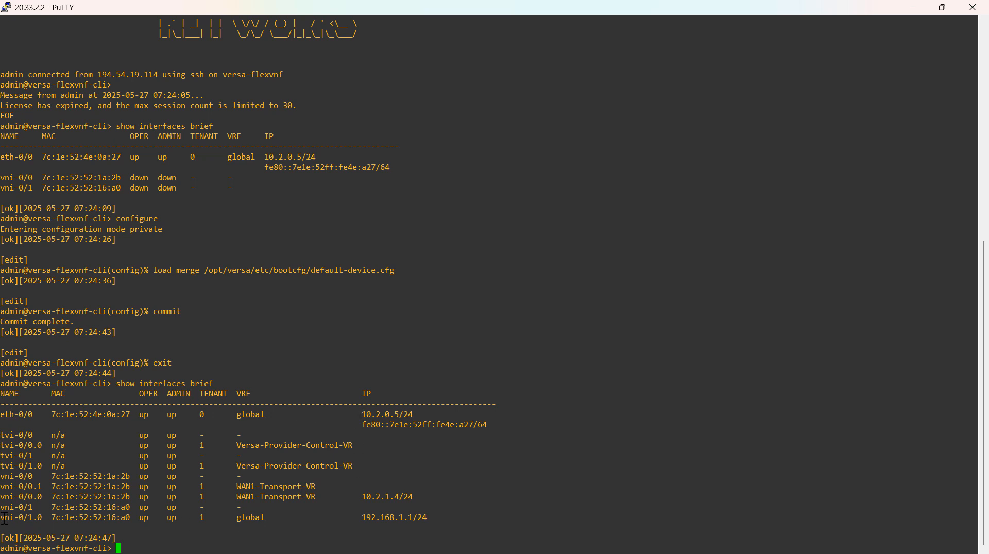
left_click_drag(3, 518, 439, 518)
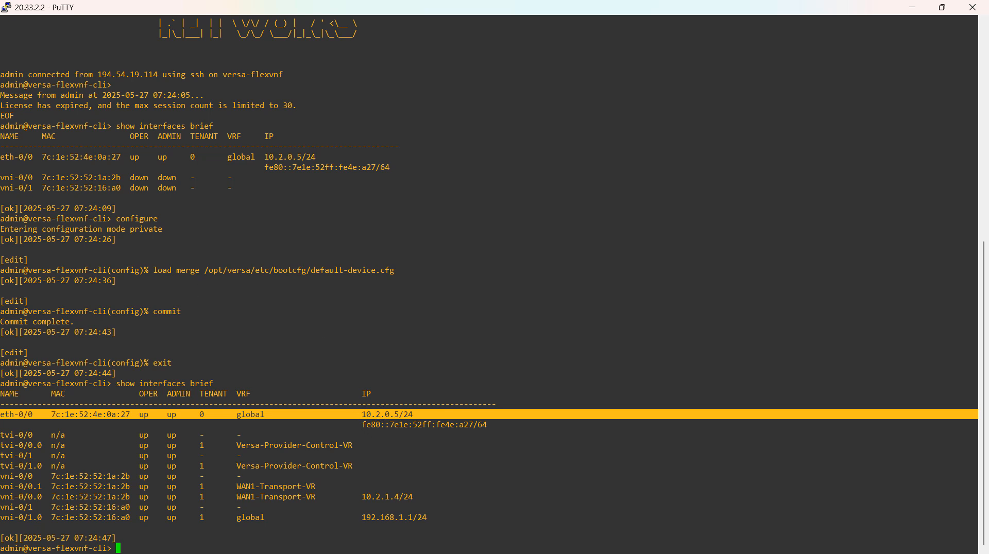
Switch to the Azure portal and add an inbound security rule allowing destination port 443 to the primary interface's network security group.
key("alt+Tab")
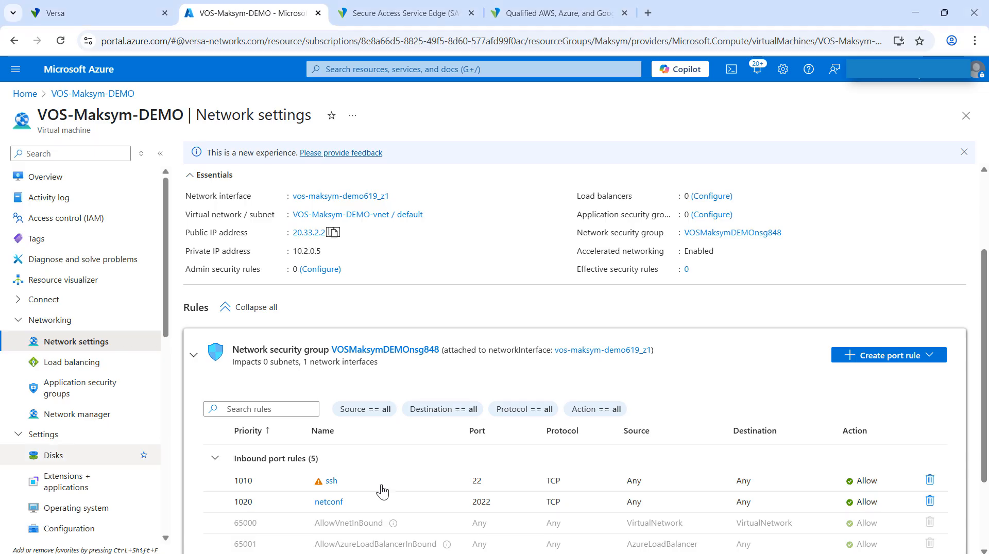
scroll(480, 435, "down", 1)
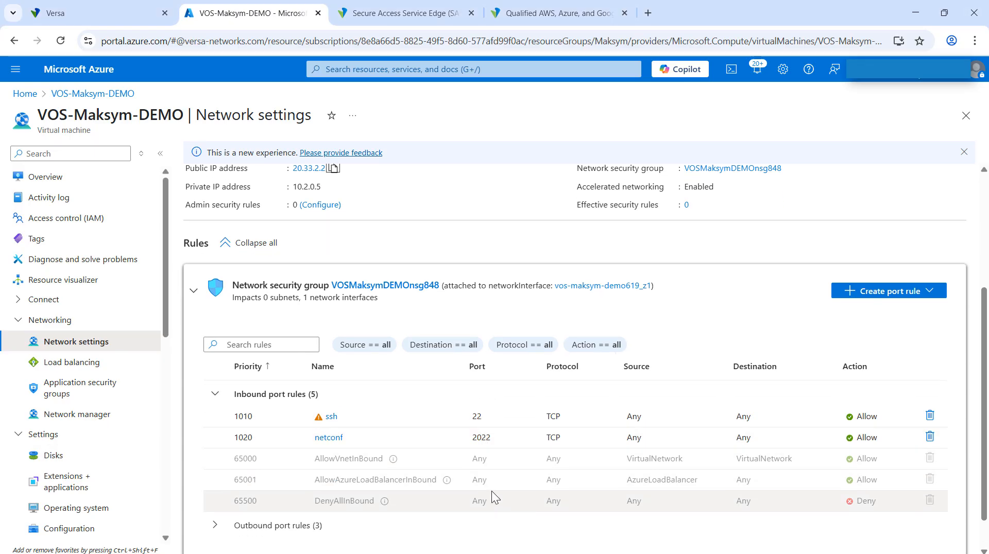
scroll(491, 495, "up", 1)
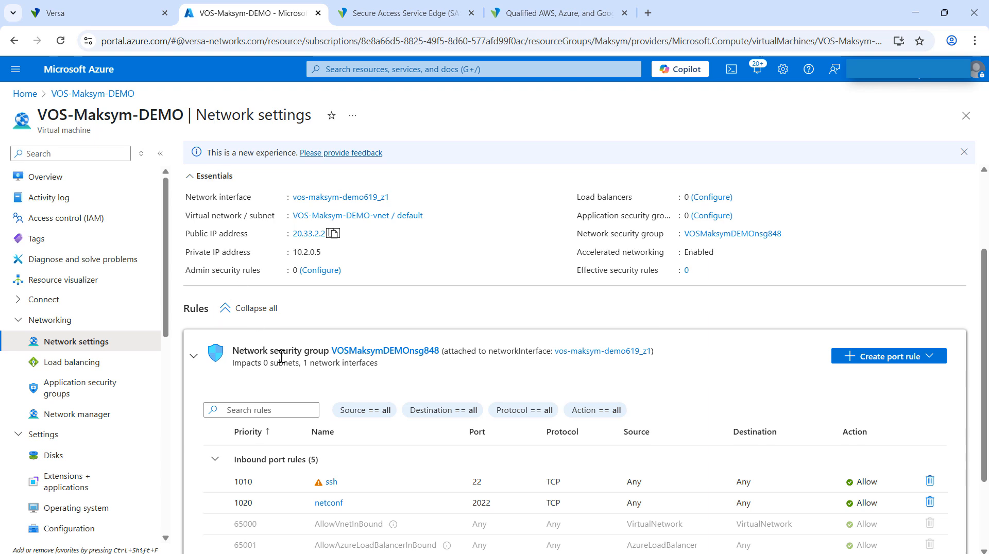
scroll(309, 278, "up", 1)
scroll(403, 373, "down", 2)
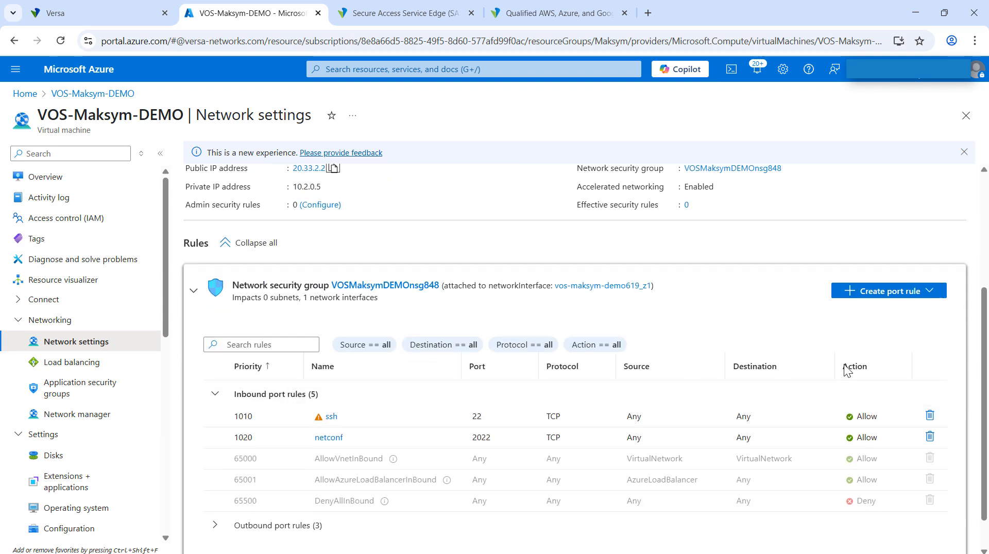
left_click(920, 293)
left_click(878, 309)
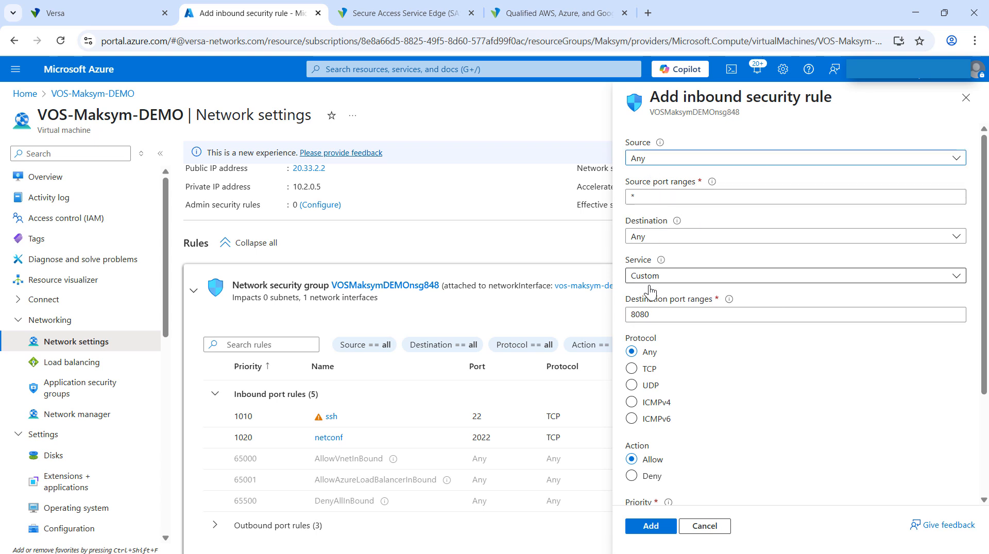
left_click_drag(656, 316, 549, 317)
type("443")
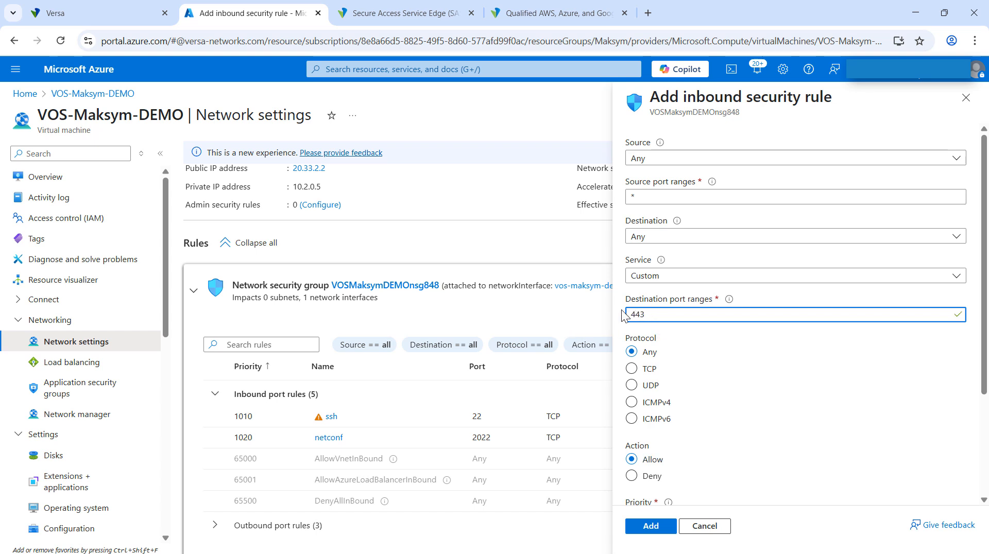
scroll(664, 479, "down", 3)
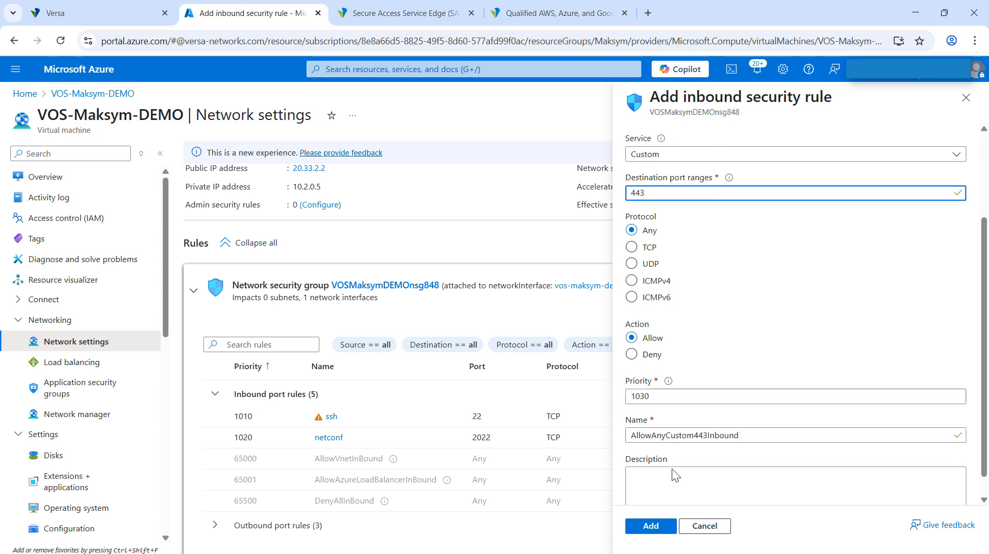
left_click(650, 526)
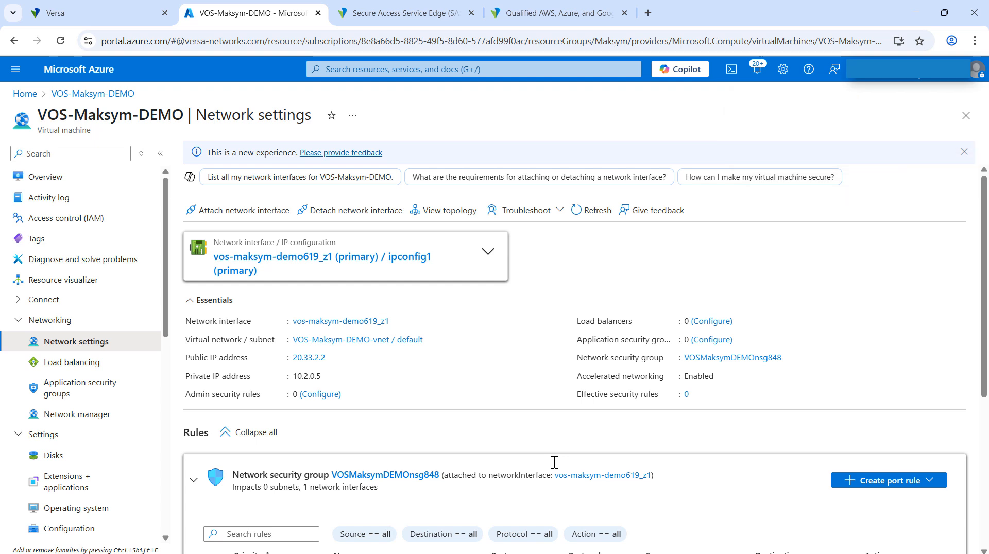
scroll(552, 462, "down", 5)
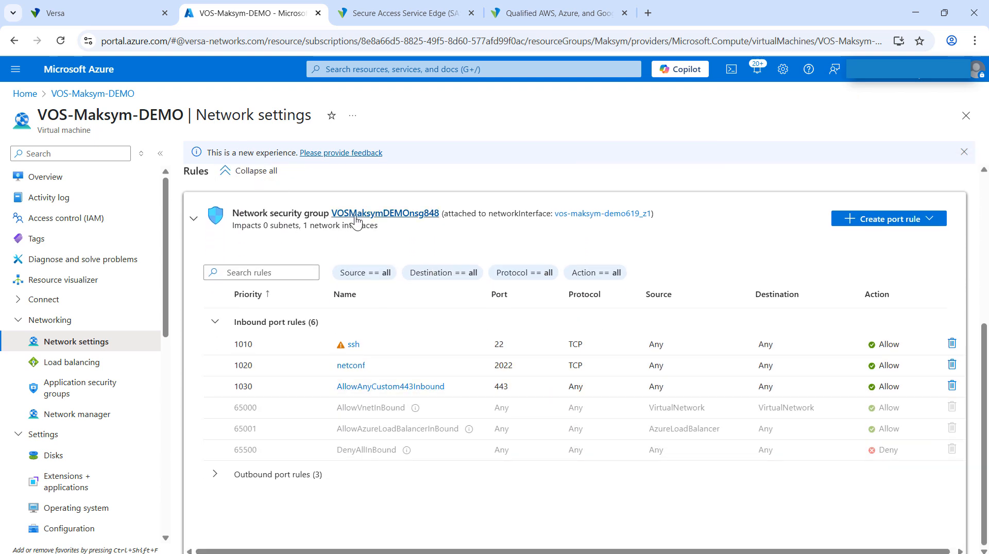
scroll(438, 309, "up", 5)
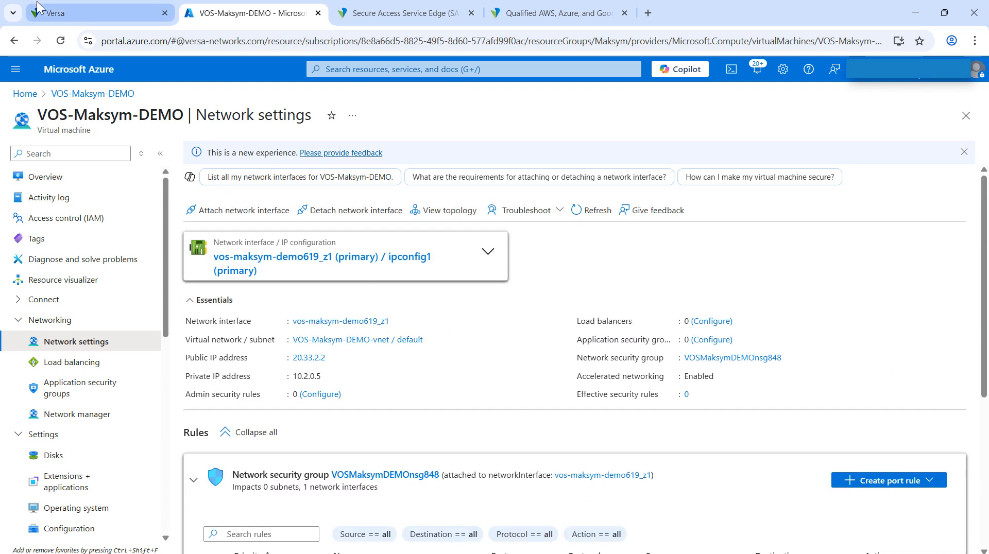
Switch to Versa Concerto, open the Azure appliance's details and generate and copy its ZTP URL.
mouse_move(66, 7)
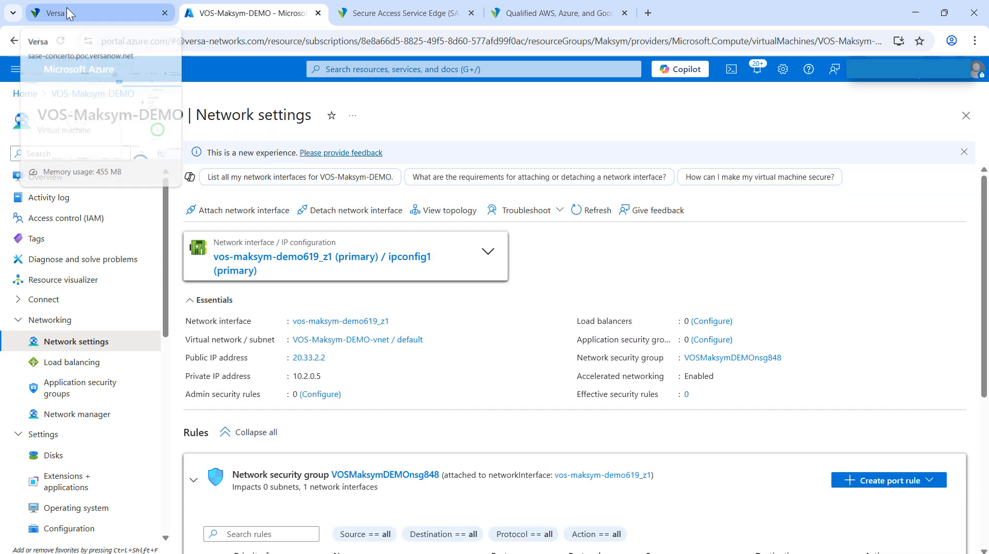
left_click(67, 7)
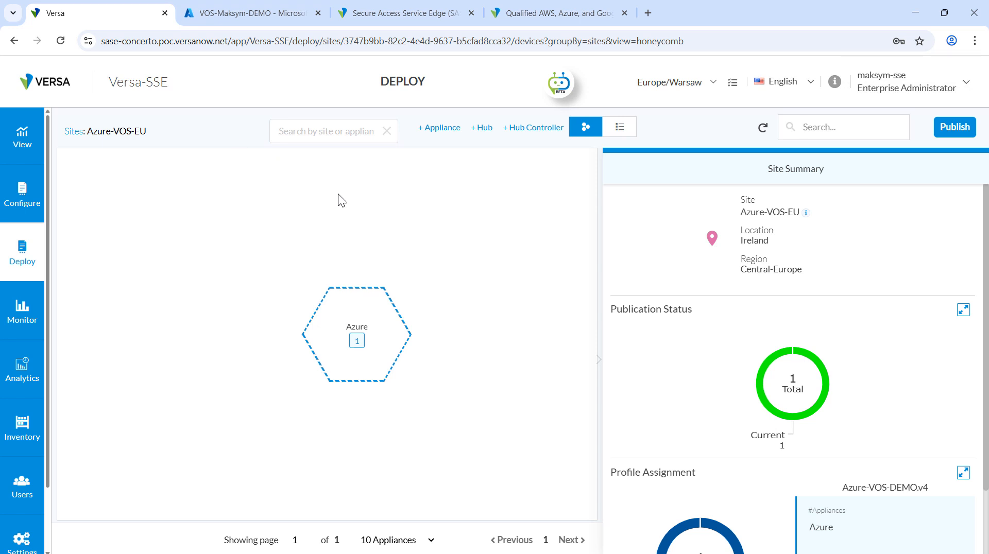
left_click(380, 342)
scroll(668, 384, "down", 3)
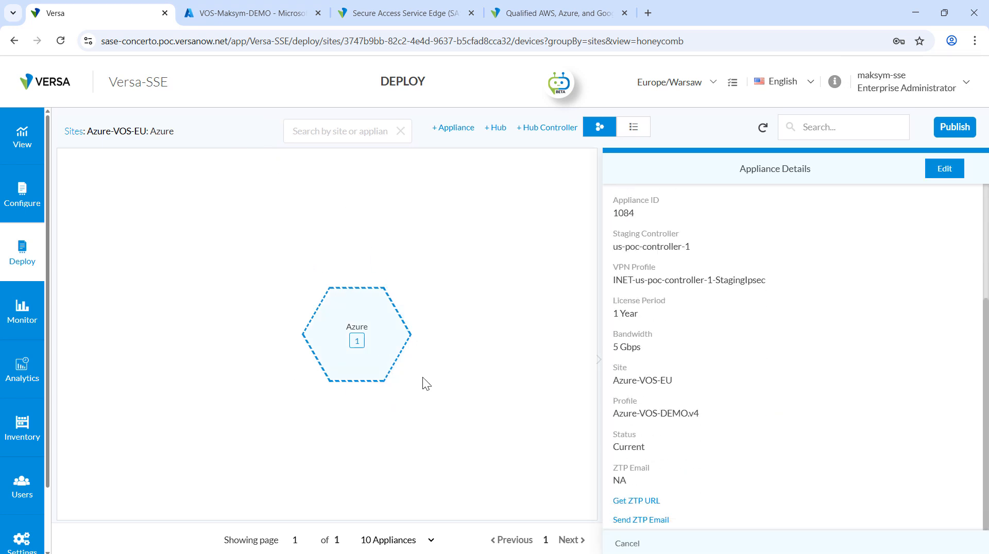
left_click(637, 502)
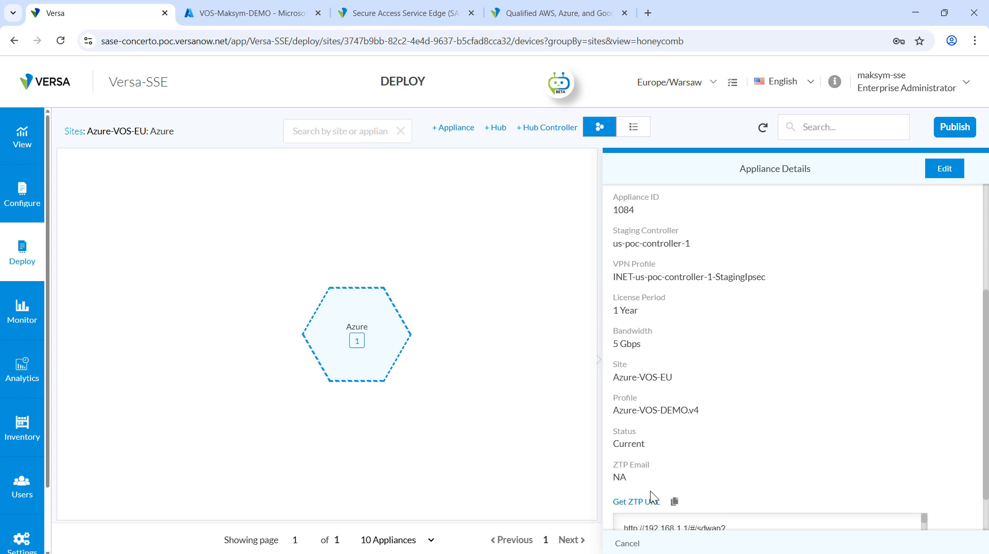
left_click(674, 451)
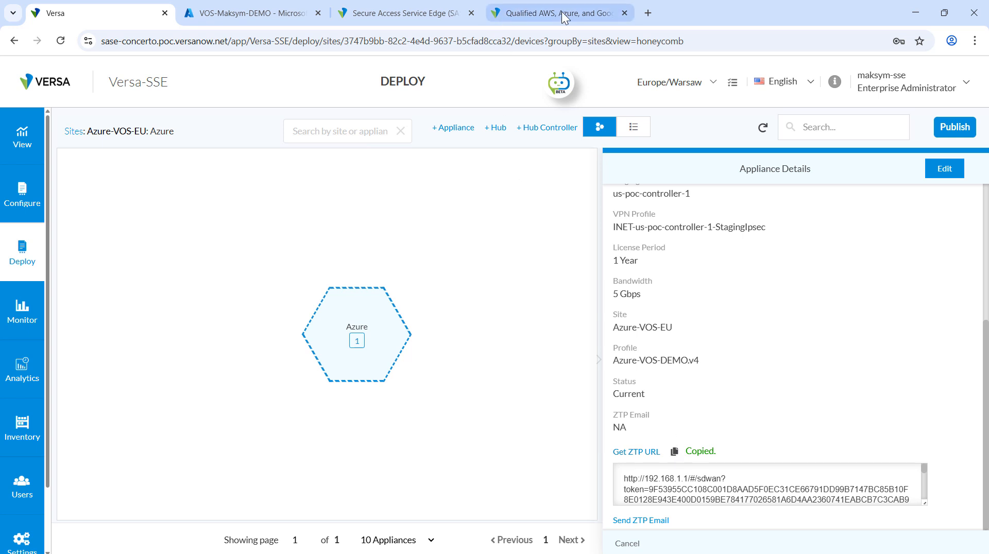
Paste the ZTP URL with its activation token as the address in a new browser tab and select its host part.
left_click(648, 14)
key("ctrl+v")
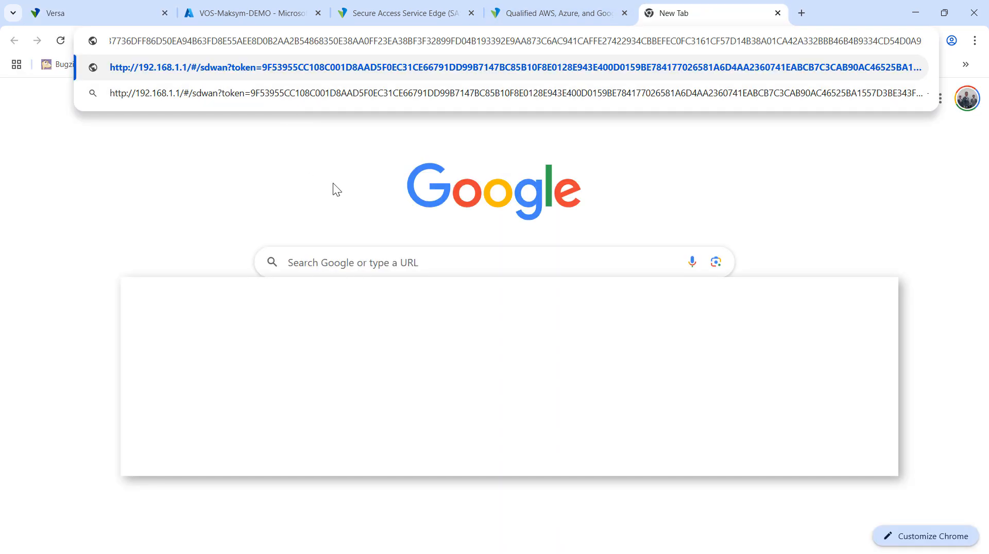
key("Home")
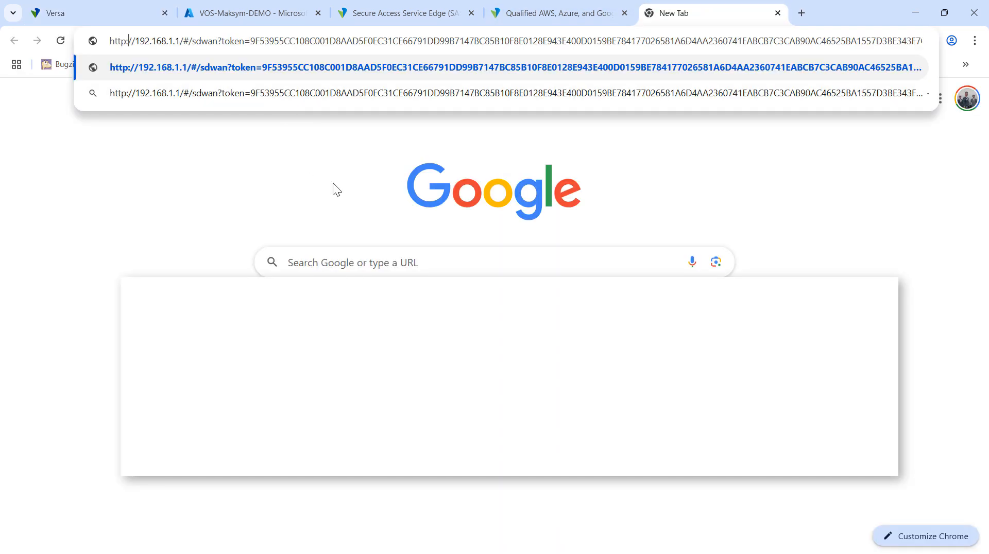
key("shift+Right")
key("shift+Right")
key("shift+Right")
key("shift+Right")
key("shift+Right")
key("shift+Right")
key("shift+Right")
key("shift+Right")
key("shift+Right")
key("shift+Right")
key("shift+Right")
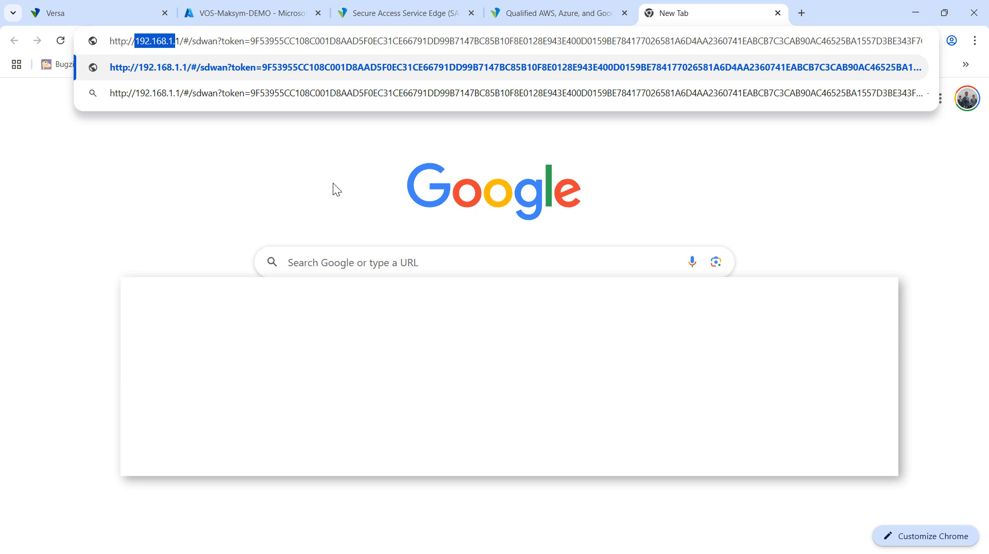
Copy the public IP address 20.33.2.2 from the virtual machine's network settings and return to the ZTP URL tab.
left_click(287, 12)
left_click(334, 358)
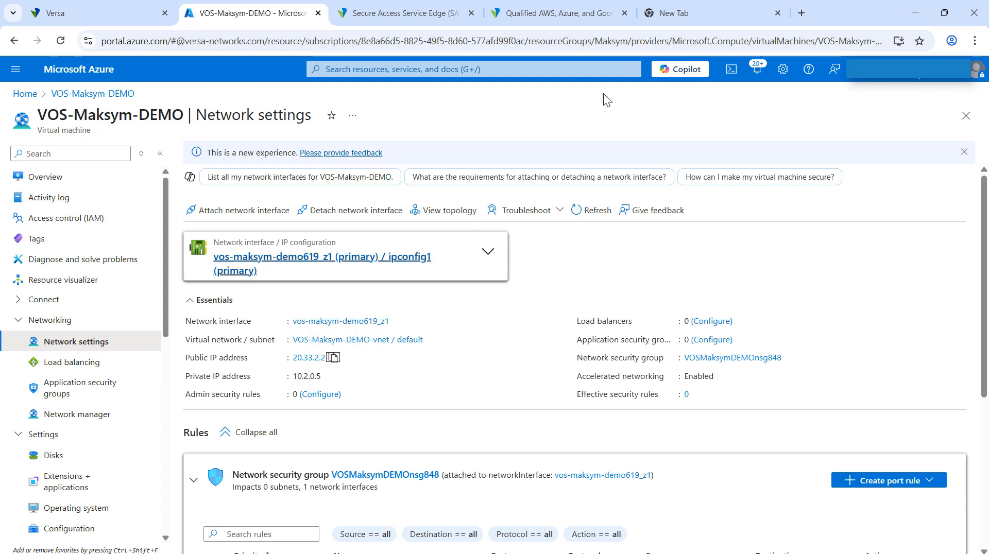
left_click(685, 13)
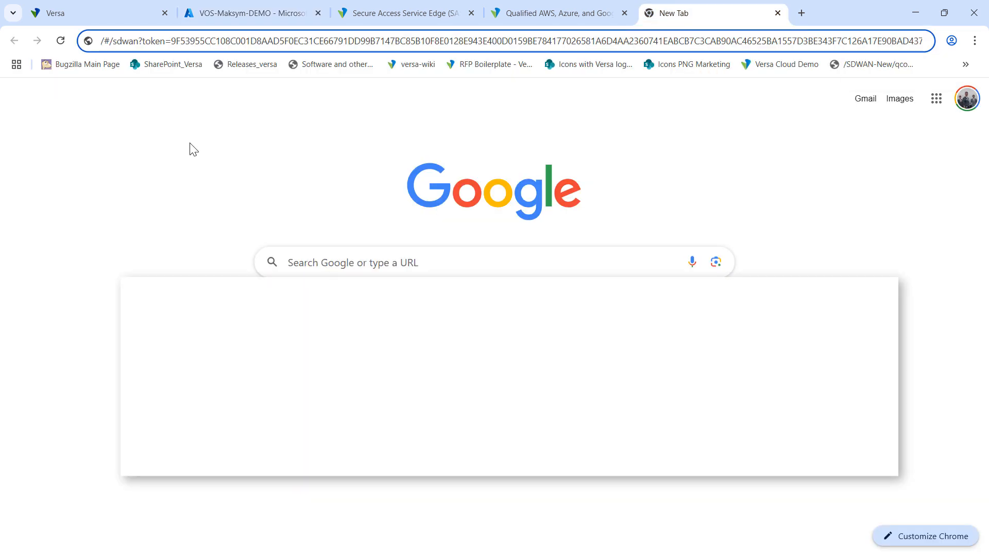
Replace 192.168.1.1 in the ZTP URL with 20.33.2.2 and load the page.
left_click(171, 41)
key("Home")
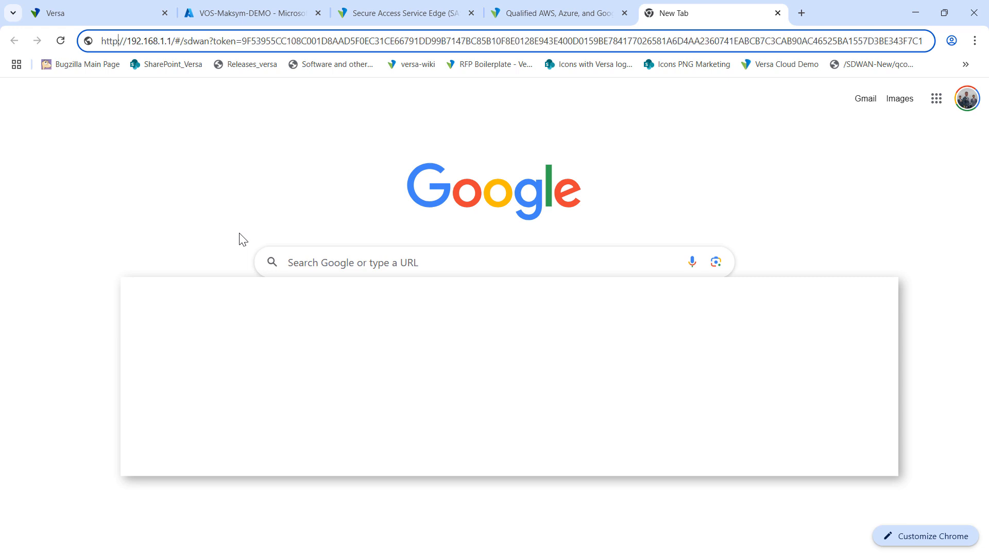
key("ctrl+shift+Right")
key("shift+Left")
key("shift+Left")
key("shift+Left")
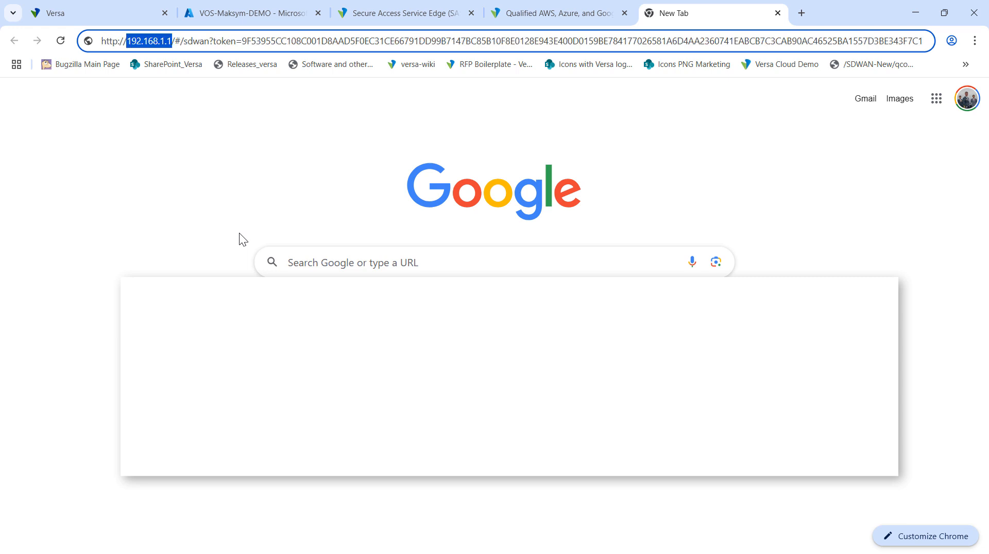
key("ctrl+v")
key("Return")
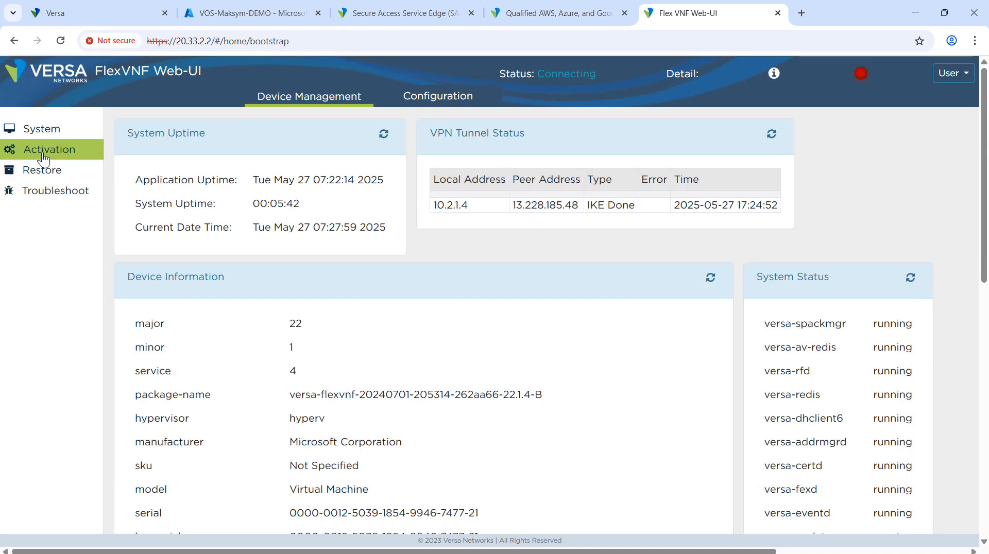
Open the activation page of the FlexVNF Web-UI, start the device activation and read the activation status.
left_click(42, 152)
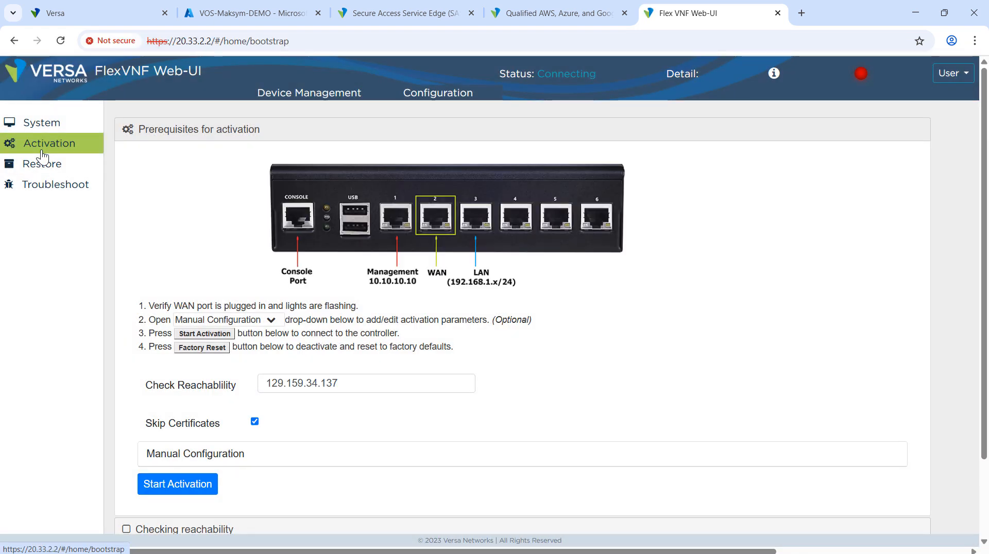
scroll(171, 328, "down", 2)
left_click(163, 391)
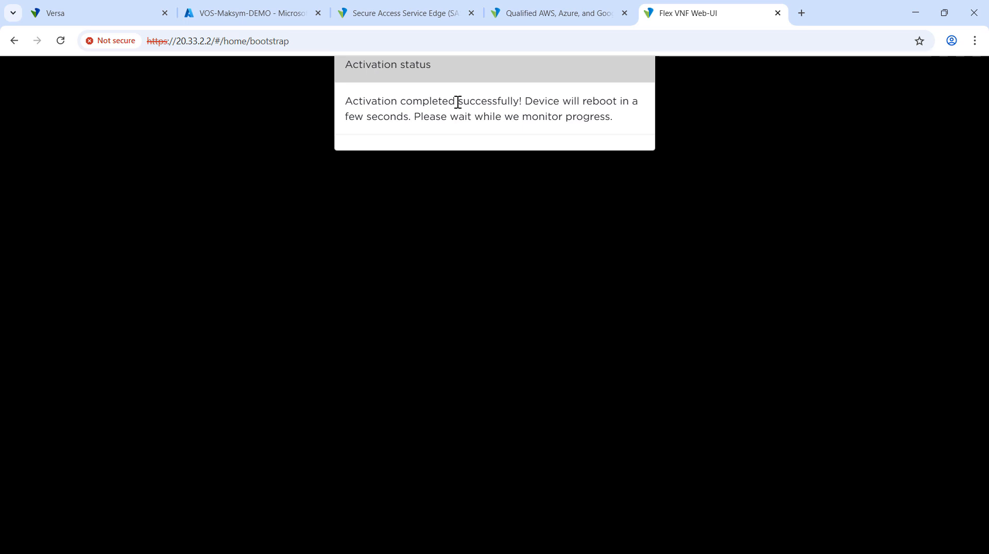
left_click_drag(450, 101, 584, 101)
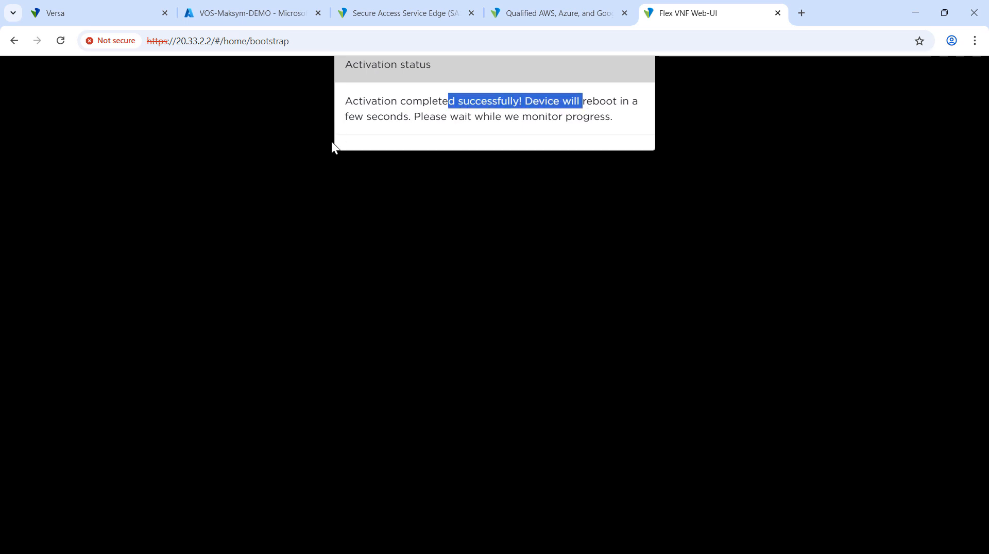
left_click(387, 131)
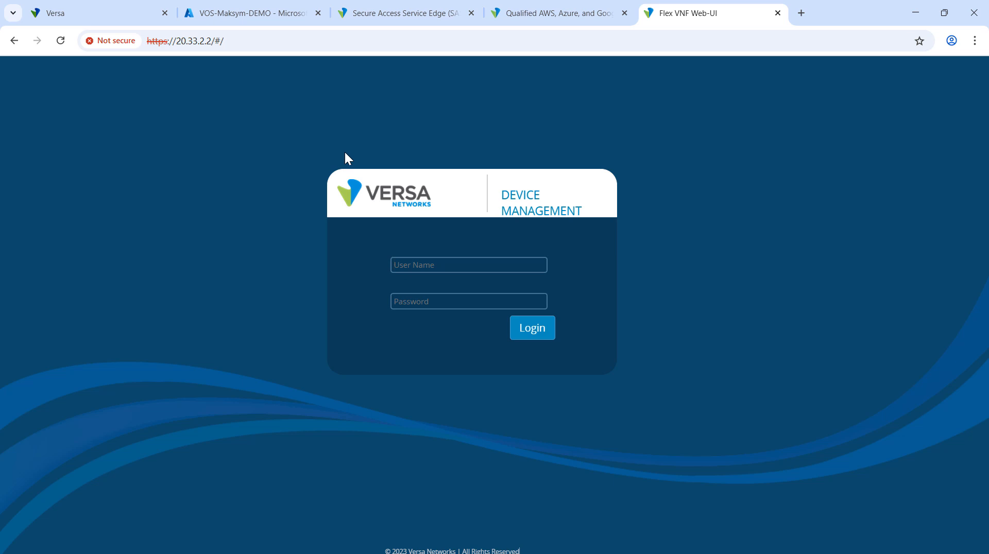
Return to Versa Concerto, refresh the Azure-VOS-EU site and check its Azure appliance.
left_click(116, 16)
left_click(763, 127)
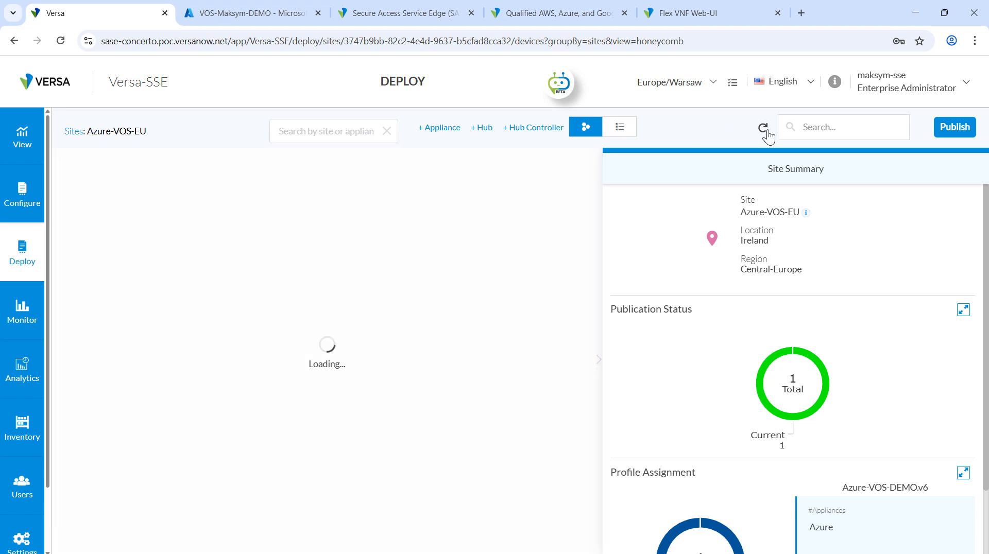
mouse_move(354, 346)
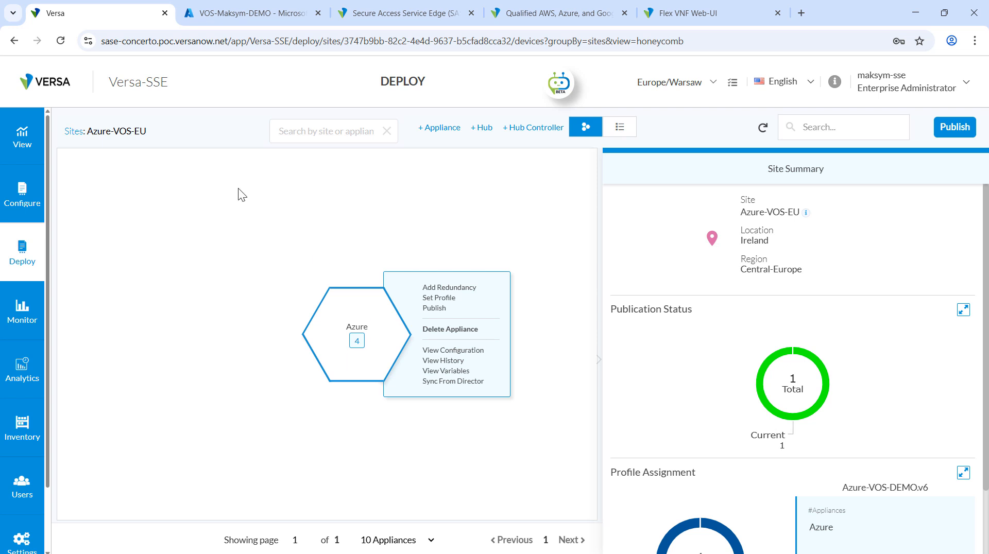
Open the Secure Access overview dashboard and show the data for the Azure appliance.
left_click(15, 133)
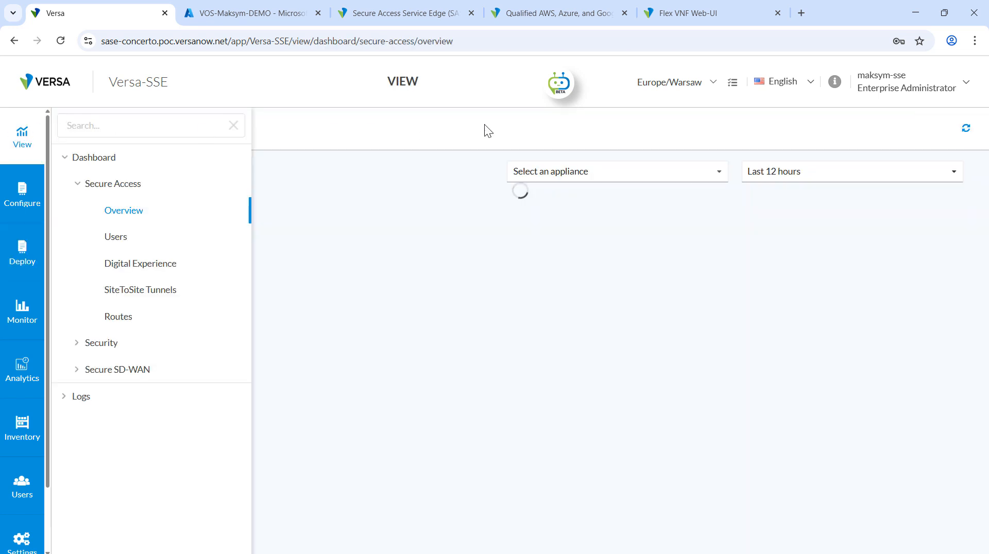
left_click(665, 171)
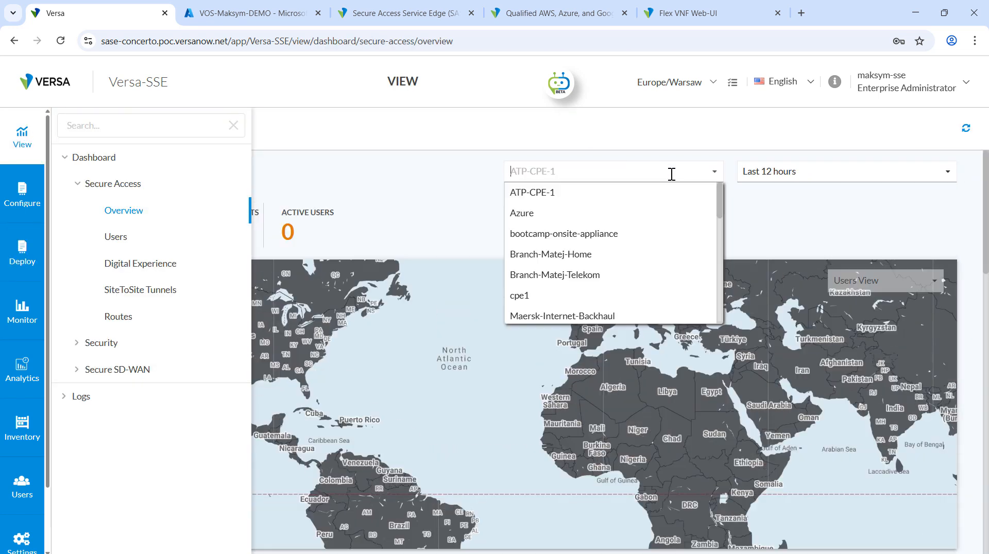
left_click(534, 213)
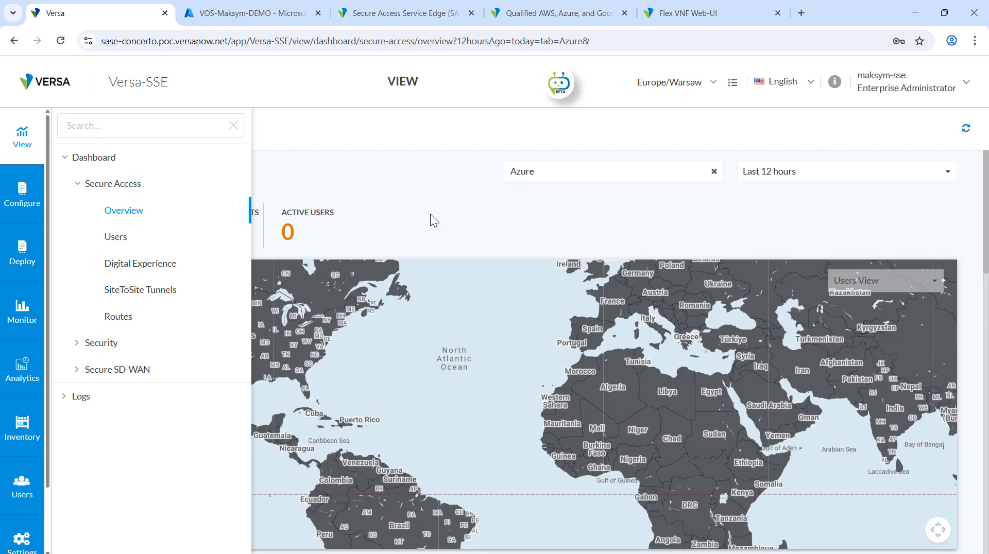
Open the Secure SD-WAN overview for the Azure appliance and check its reachability status.
left_click(105, 373)
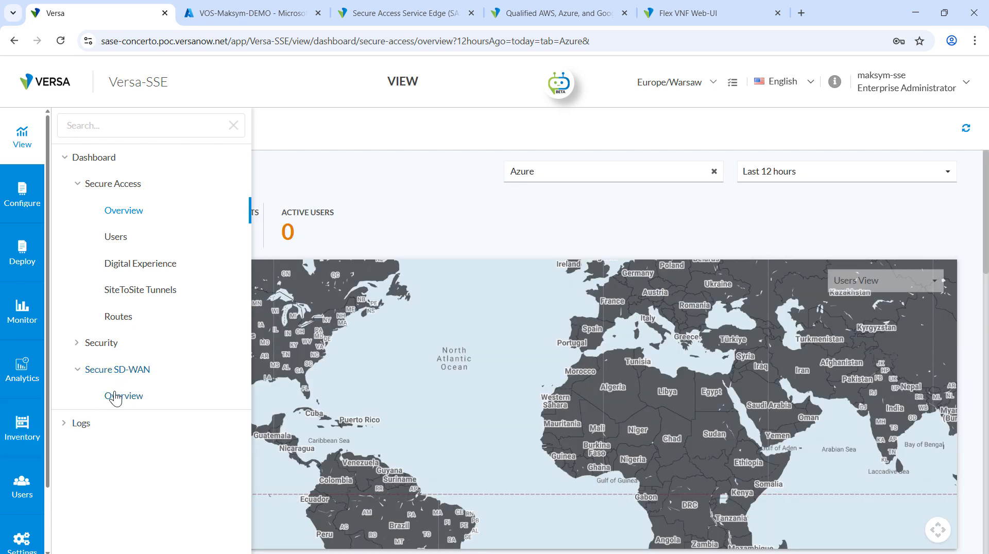
left_click(115, 399)
left_click(670, 176)
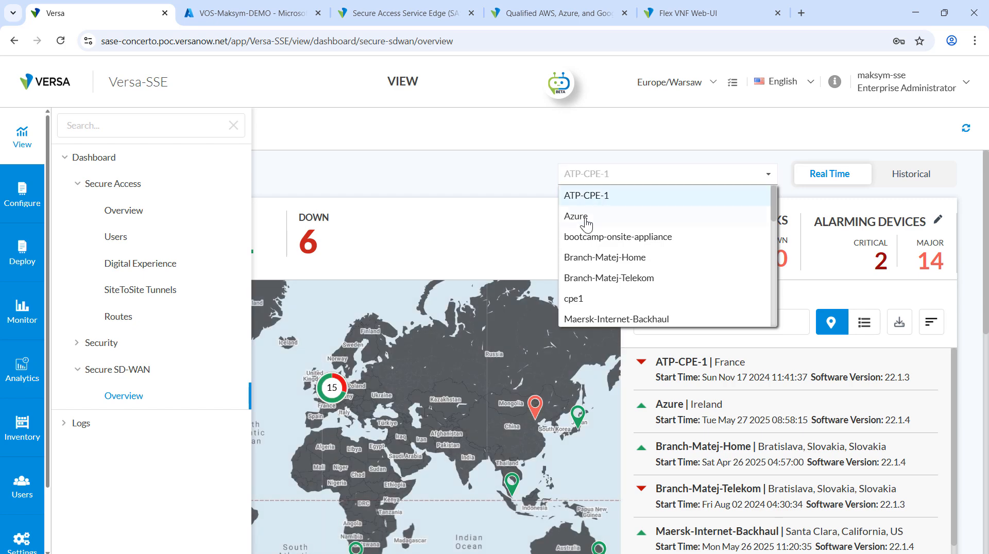
left_click(586, 222)
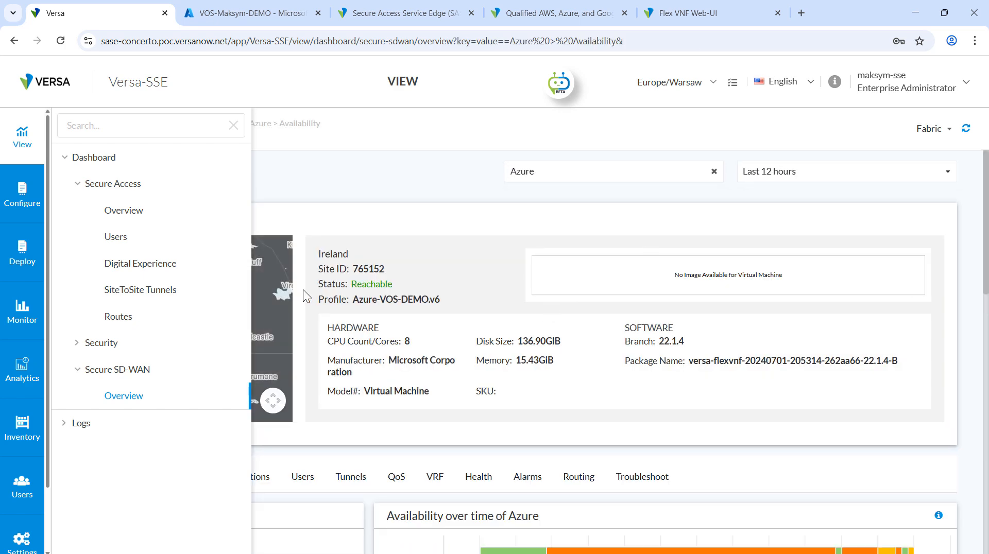
left_click_drag(352, 285, 400, 286)
left_click(449, 281)
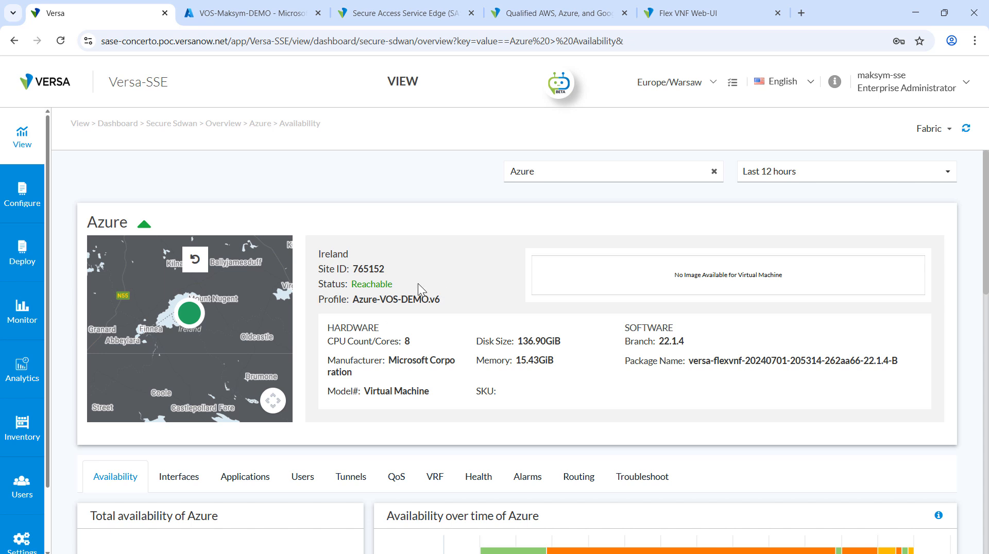
Return to the deployment sites, open Azure-VOS-EU and view the Azure appliance's configuration.
left_click(20, 258)
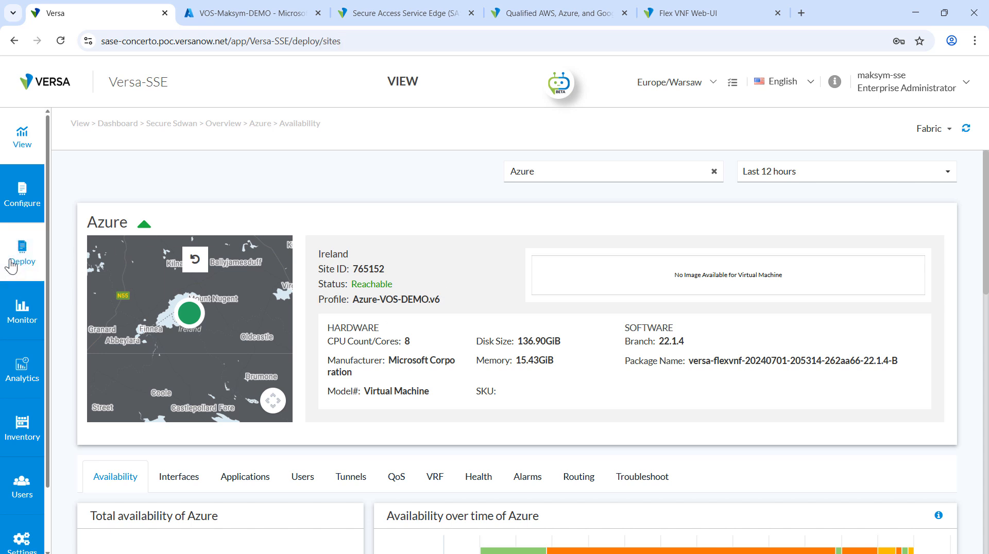
left_click(268, 386)
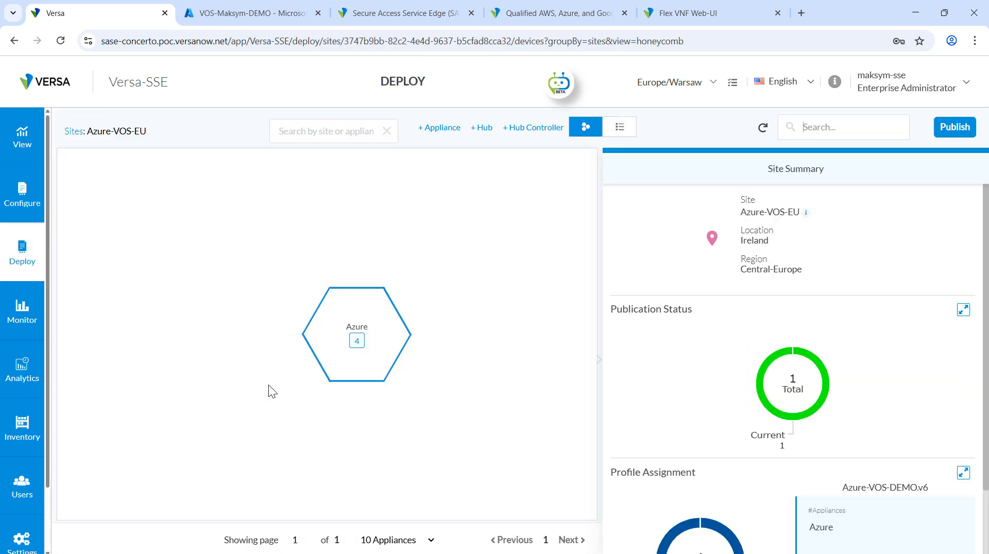
mouse_move(330, 335)
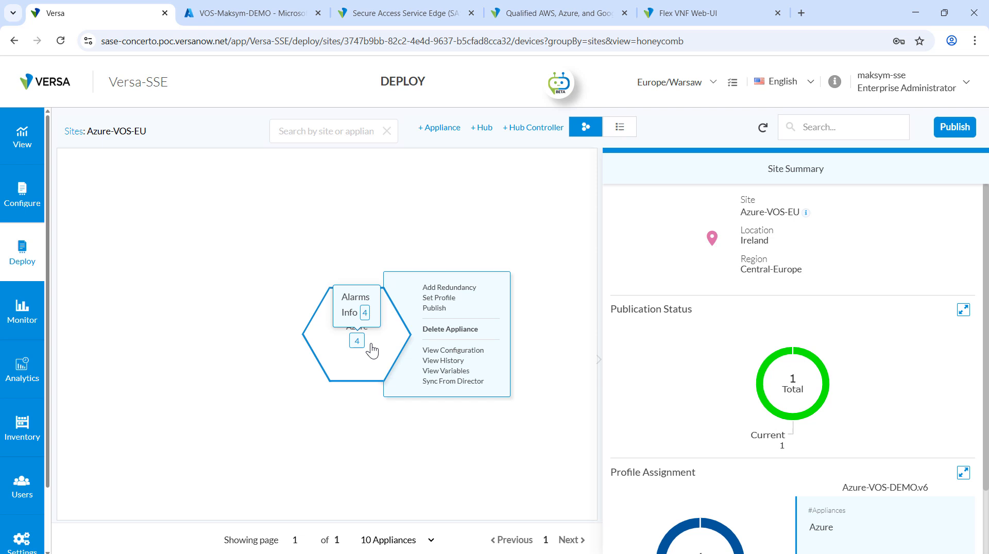
left_click(444, 353)
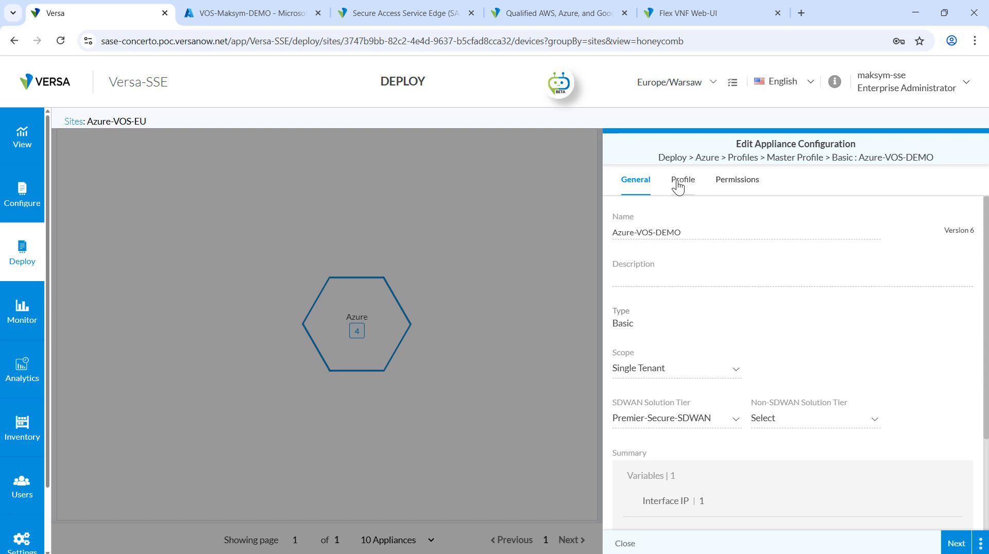
Open the Internet interface from the Azure-VOS-DEMO profile and review its general and connection settings.
left_click(678, 184)
left_click(697, 419)
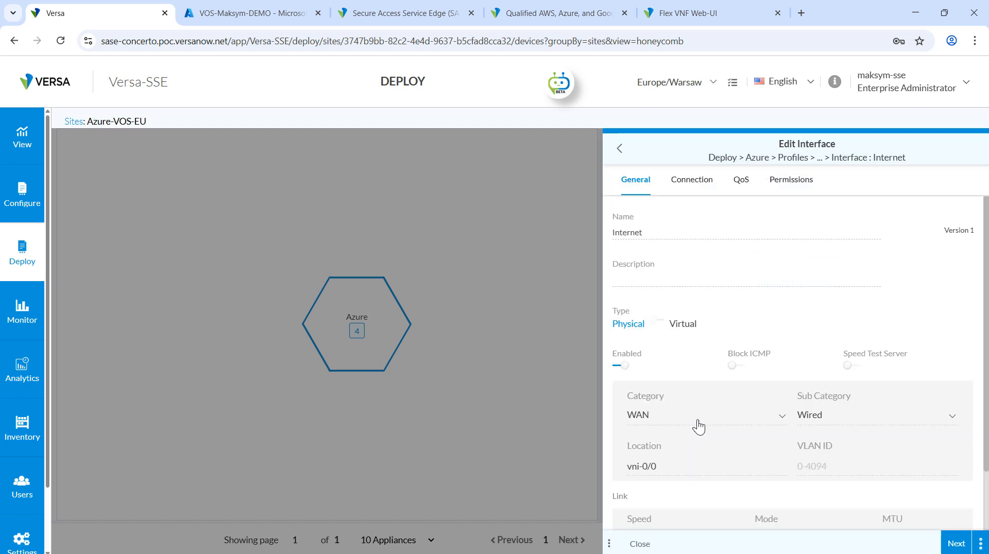
scroll(698, 426, "down", 2)
left_click(696, 184)
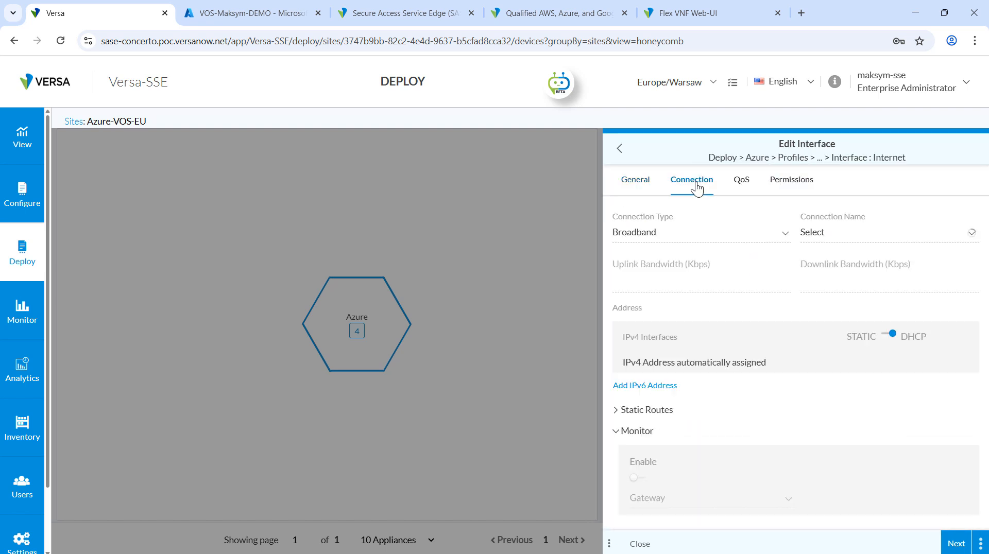